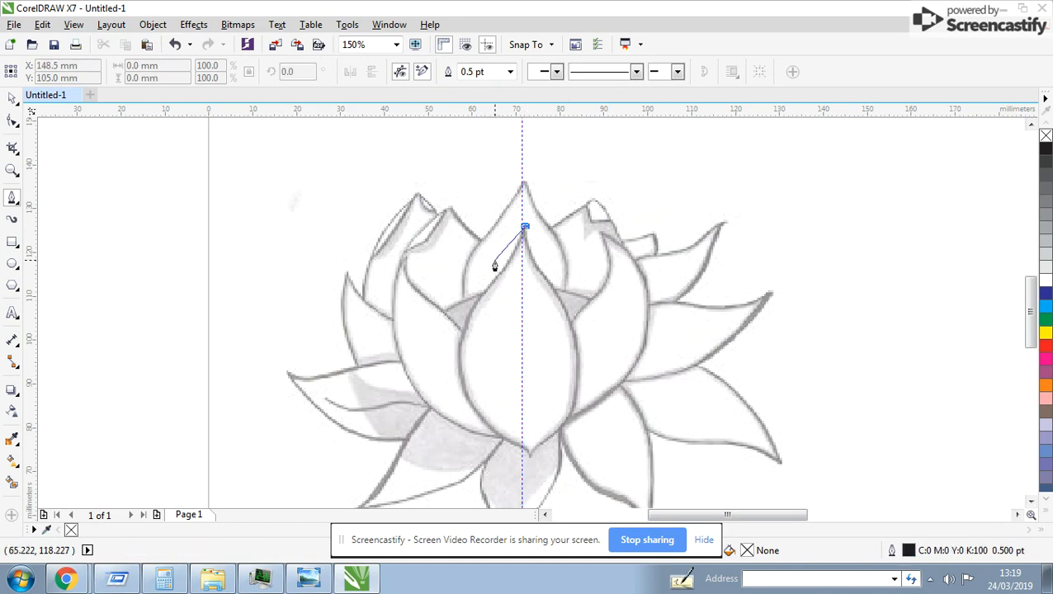
# Step: Trace the front central petal's left edge with the Pen tool, from its tip to its base at the guideline, about 15 by 53 mm
pyautogui.moveTo(489, 283); pyautogui.dragTo(470, 307)
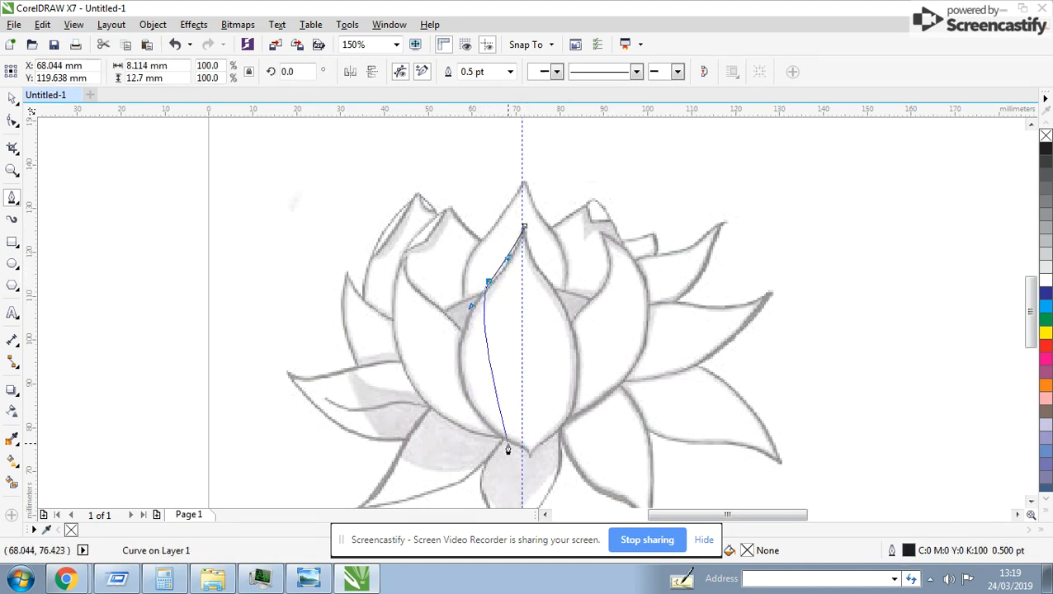
pyautogui.moveTo(502, 440); pyautogui.dragTo(575, 458)
pyautogui.click(503, 397)
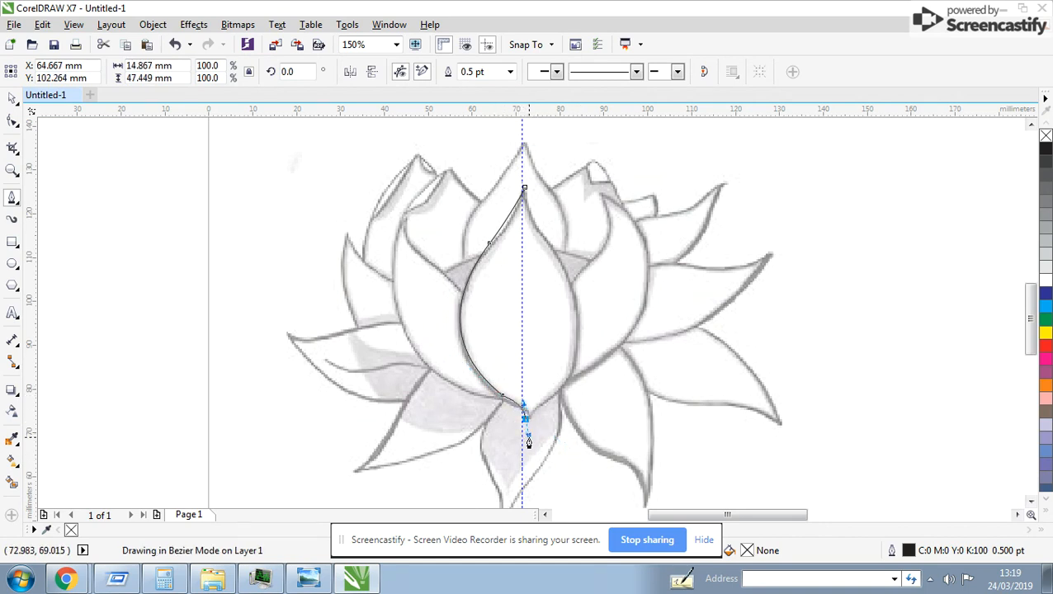
pyautogui.moveTo(528, 443); pyautogui.dragTo(525, 420)
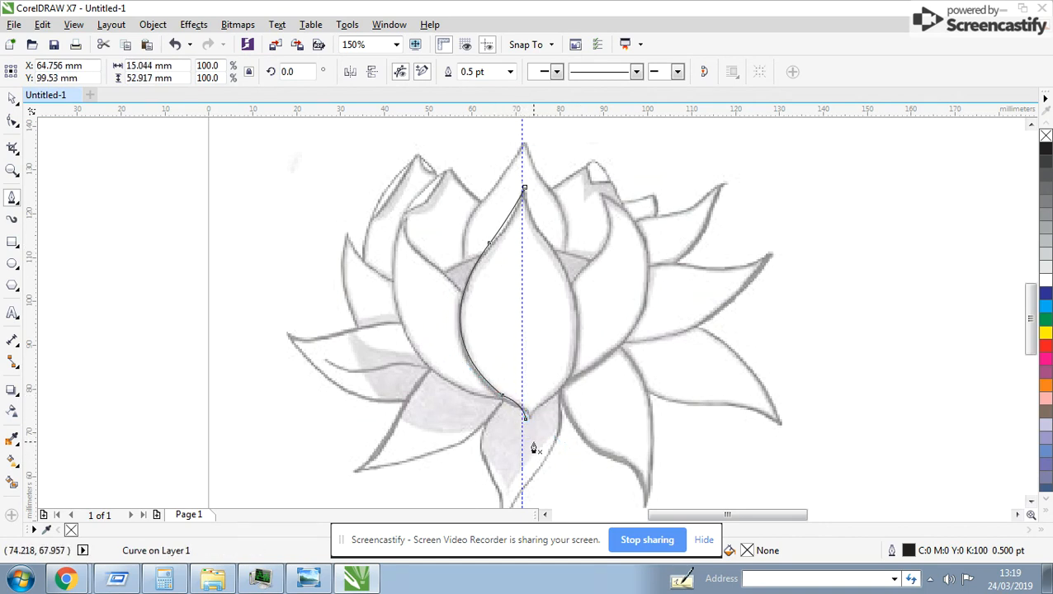
# Step: Smooth the central petal curve near its base by adding a node slightly higher on it and deleting the junction node
pyautogui.click(13, 121)
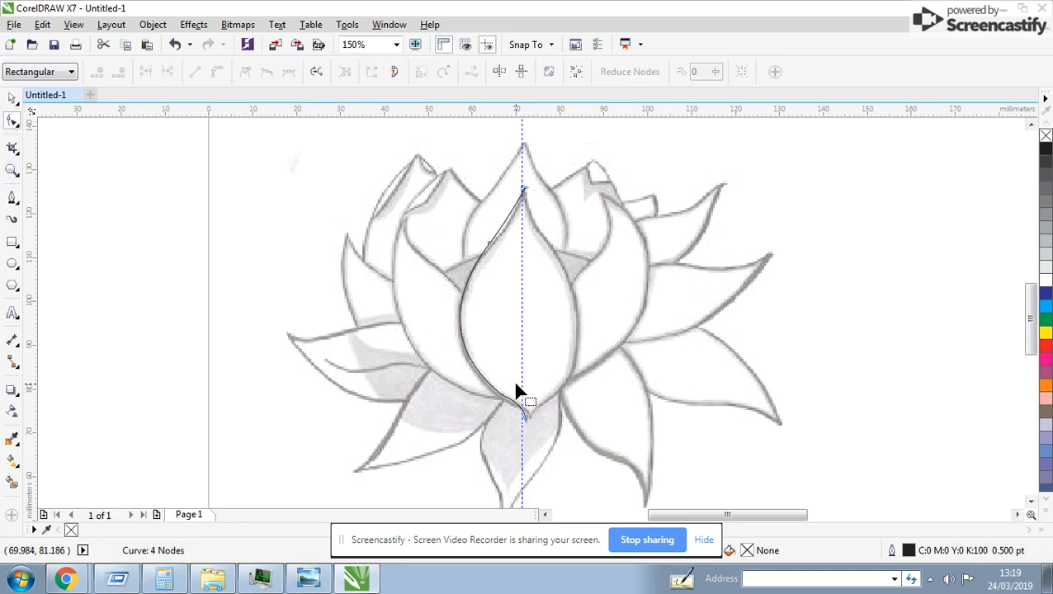
pyautogui.doubleClick(503, 398)
pyautogui.scroll(1, 519, 428)
pyautogui.scroll(-1, 528, 310)
pyautogui.hotkey('ctrl', 'z')
pyautogui.click(513, 283)
pyautogui.scroll(1, 515, 286)
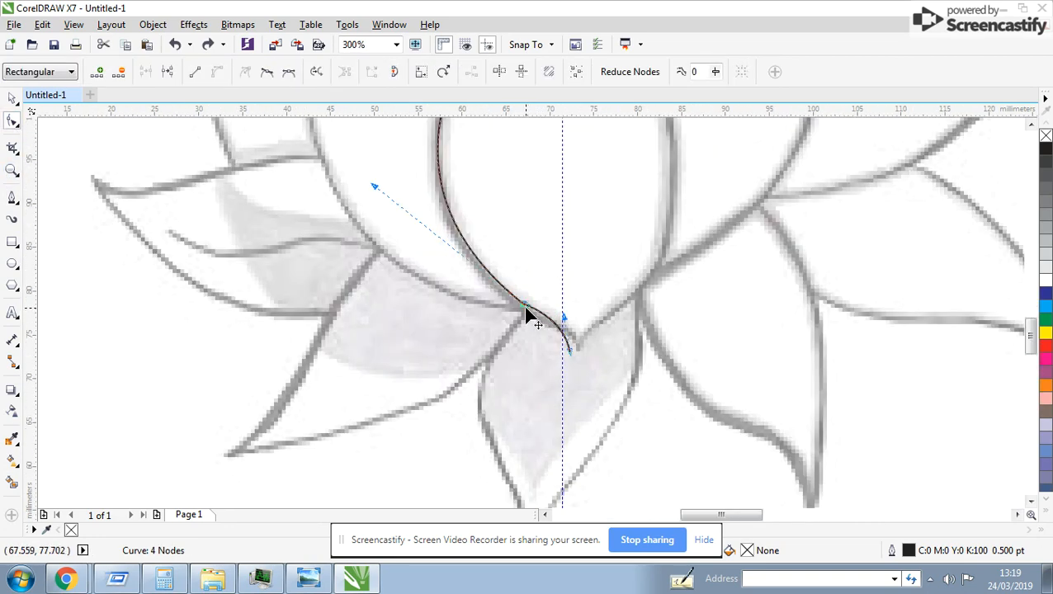
pyautogui.doubleClick(477, 256)
pyautogui.moveTo(529, 287); pyautogui.dragTo(487, 328)
pyautogui.press('Delete')
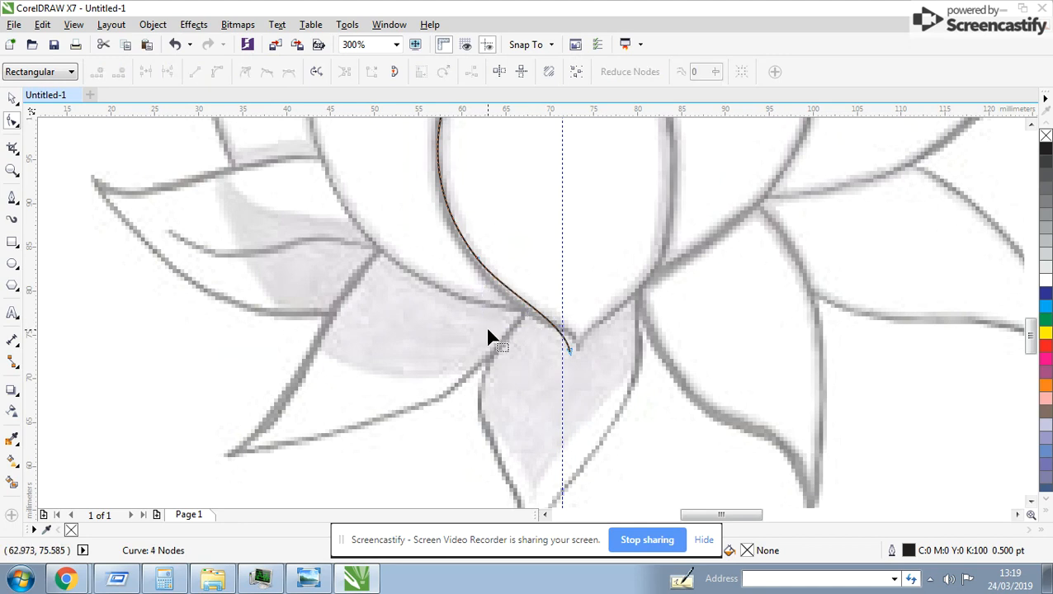
# Step: Trace the left edge of the bottom central petal from the guideline up past the front petal's base, about 8 by 33 mm
pyautogui.press('F3')
pyautogui.click(13, 198)
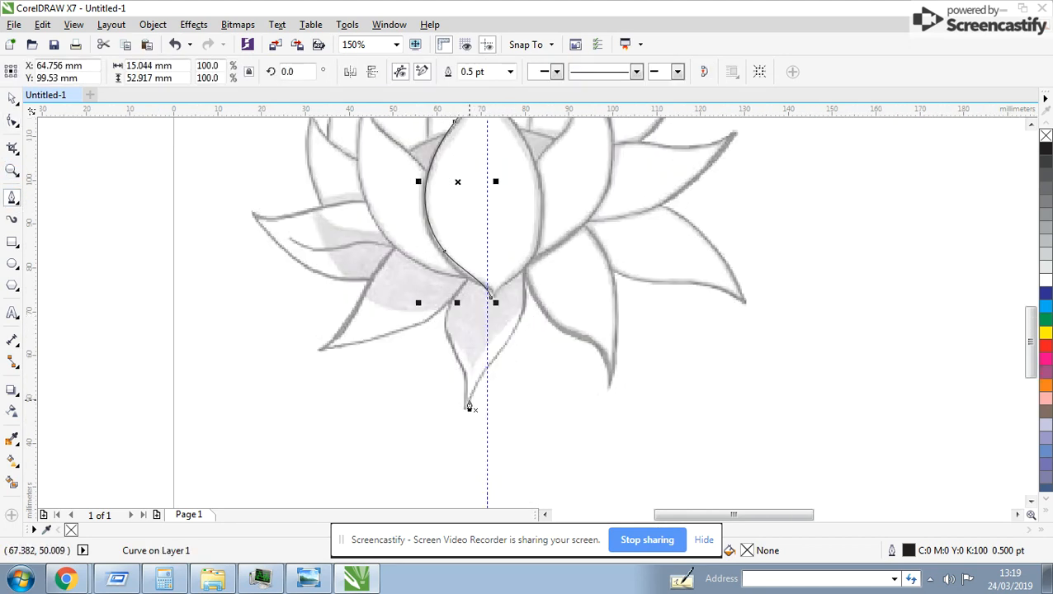
pyautogui.click(486, 420)
pyautogui.moveTo(464, 371); pyautogui.dragTo(451, 325)
pyautogui.moveTo(469, 274); pyautogui.dragTo(498, 216)
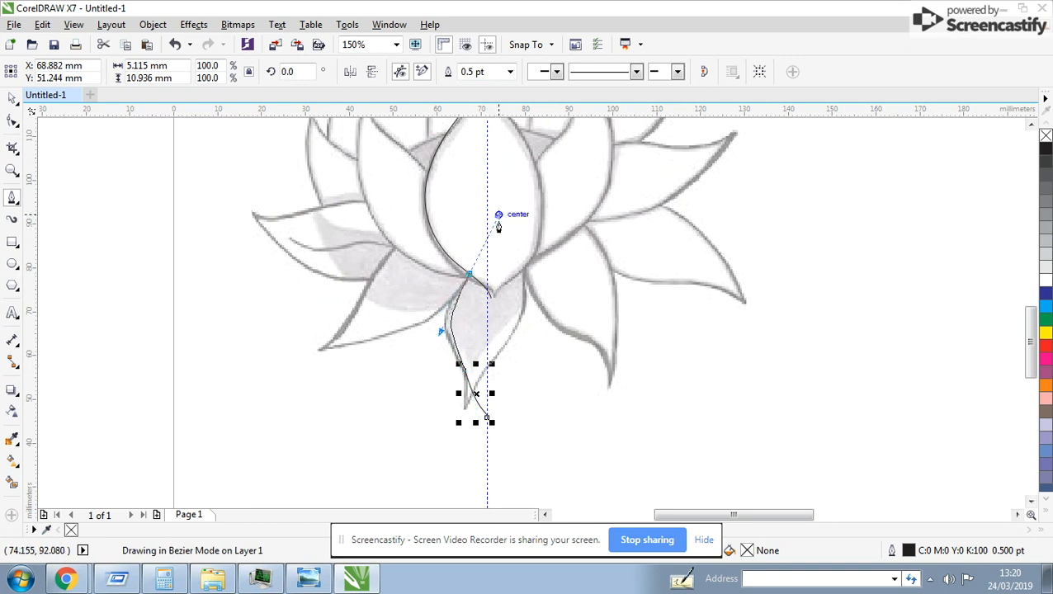
pyautogui.click(13, 121)
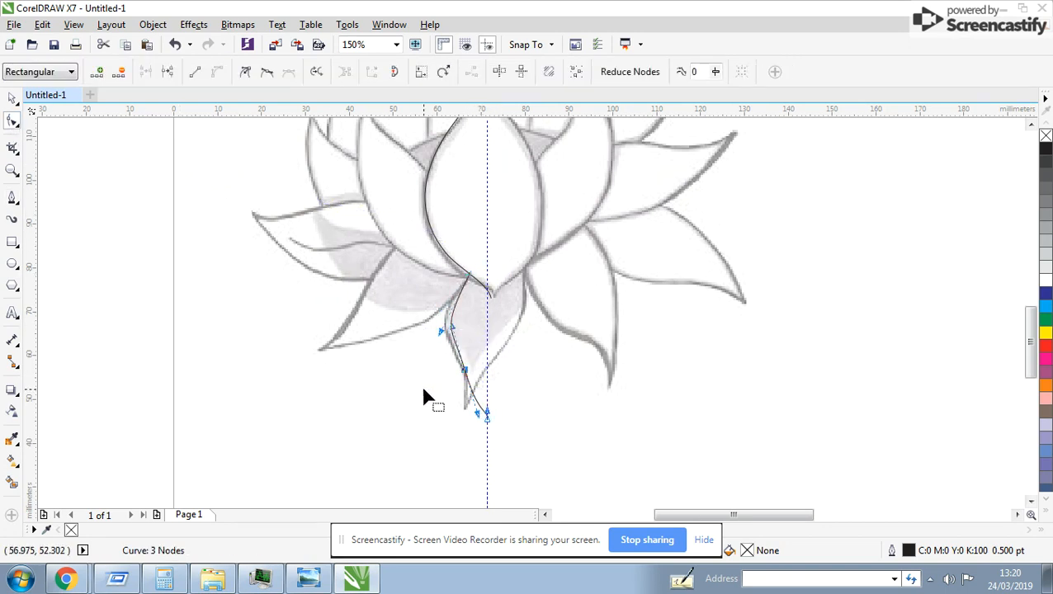
pyautogui.scroll(-2, 426, 399)
pyautogui.scroll(2, 532, 305)
# Step: Trace the lower-left petal with the Pen tool, extending both ends of the outline beyond the neighbouring petal curves
pyautogui.click(8, 200)
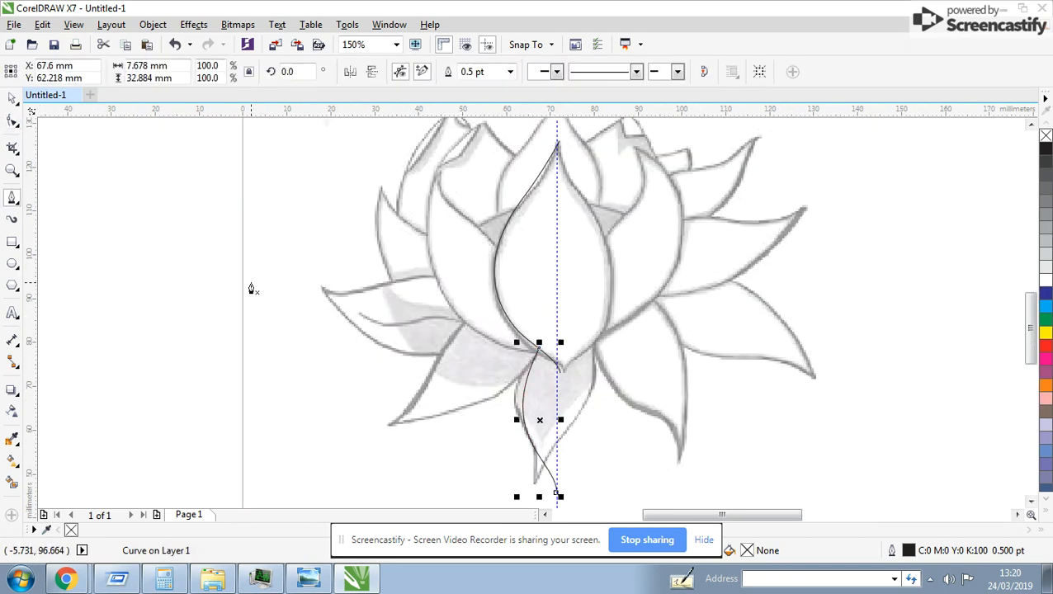
pyautogui.click(553, 329)
pyautogui.moveTo(449, 412); pyautogui.dragTo(388, 428)
pyautogui.click(469, 315)
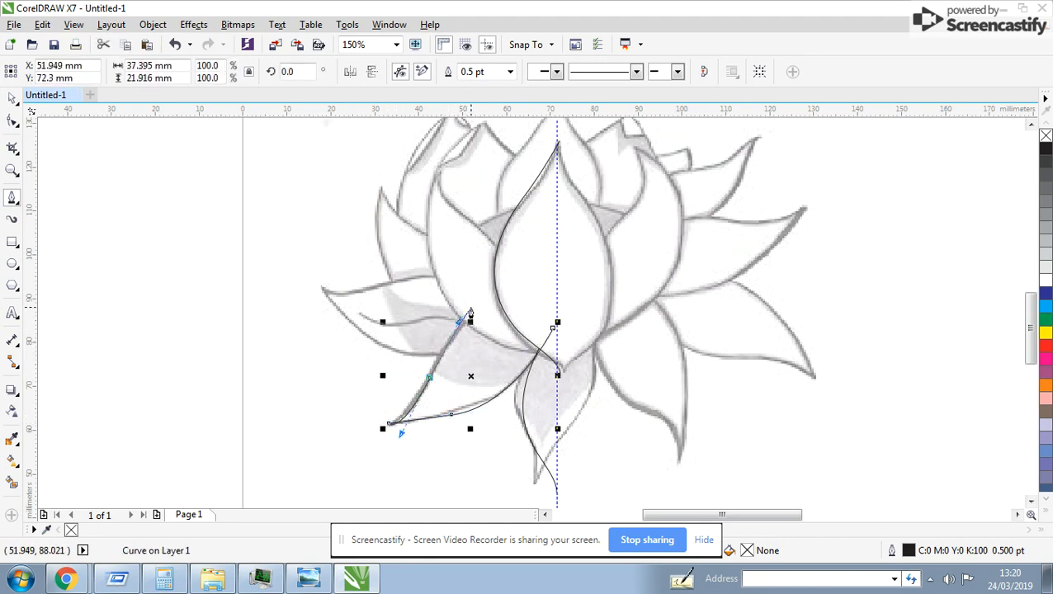
pyautogui.moveTo(474, 314); pyautogui.dragTo(447, 314)
# Step: Trace the large front-left petal from the flower's base up to its tip and back down across the central petal's edge
pyautogui.click(562, 350)
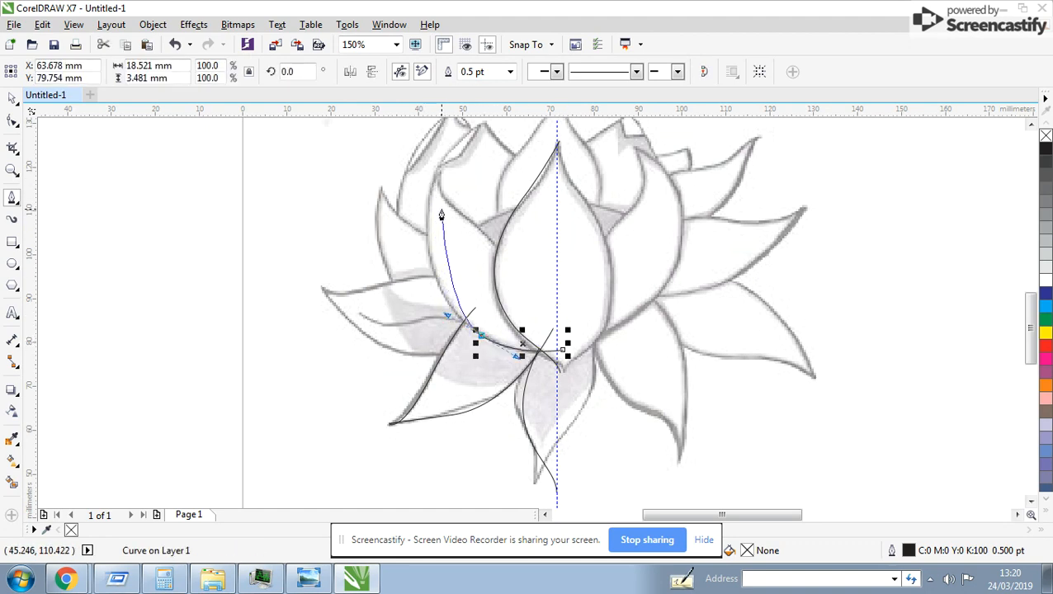
pyautogui.moveTo(438, 176)
pyautogui.mouseDown()
pyautogui.moveTo(462, 118)
pyautogui.moveTo(470, 141)
pyautogui.moveTo(461, 157)
pyautogui.mouseUp()
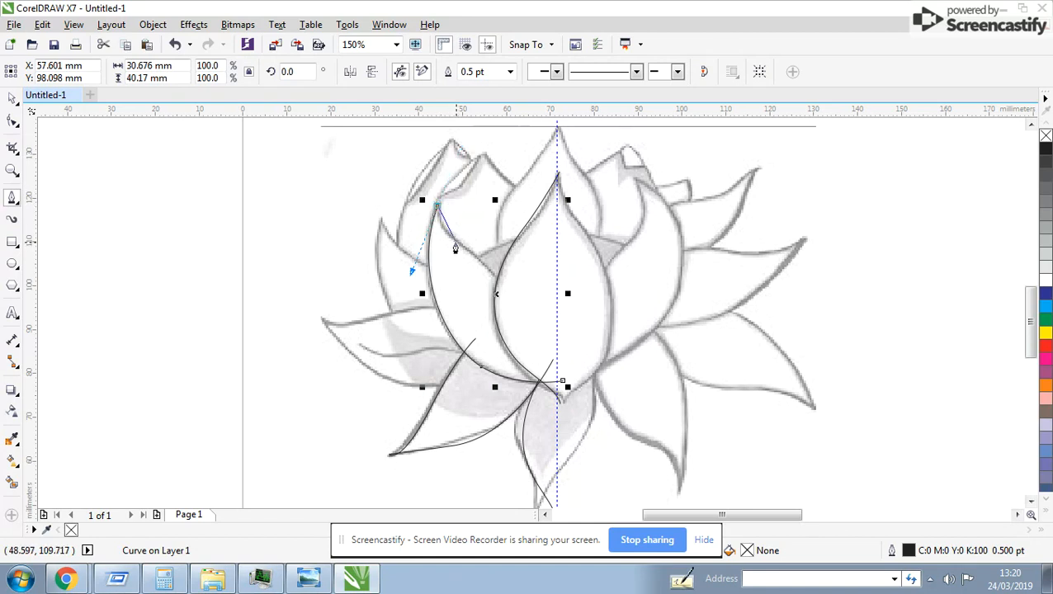
pyautogui.moveTo(454, 247)
pyautogui.mouseDown()
pyautogui.moveTo(506, 279)
pyautogui.moveTo(518, 338)
pyautogui.mouseUp()
# Step: Trace the outermost left petal from its lower edge around the pointed tip and along its upper edge
pyautogui.click(455, 385)
pyautogui.moveTo(370, 377); pyautogui.dragTo(339, 355)
pyautogui.click(322, 321)
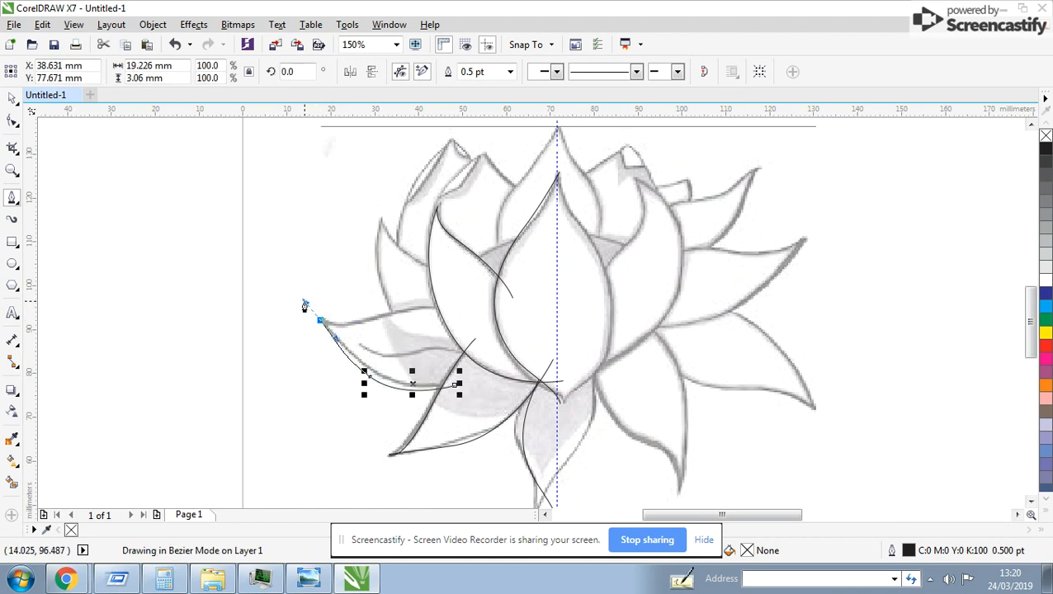
pyautogui.moveTo(305, 306); pyautogui.dragTo(301, 296)
pyautogui.click(321, 320)
pyautogui.moveTo(358, 323); pyautogui.dragTo(386, 314)
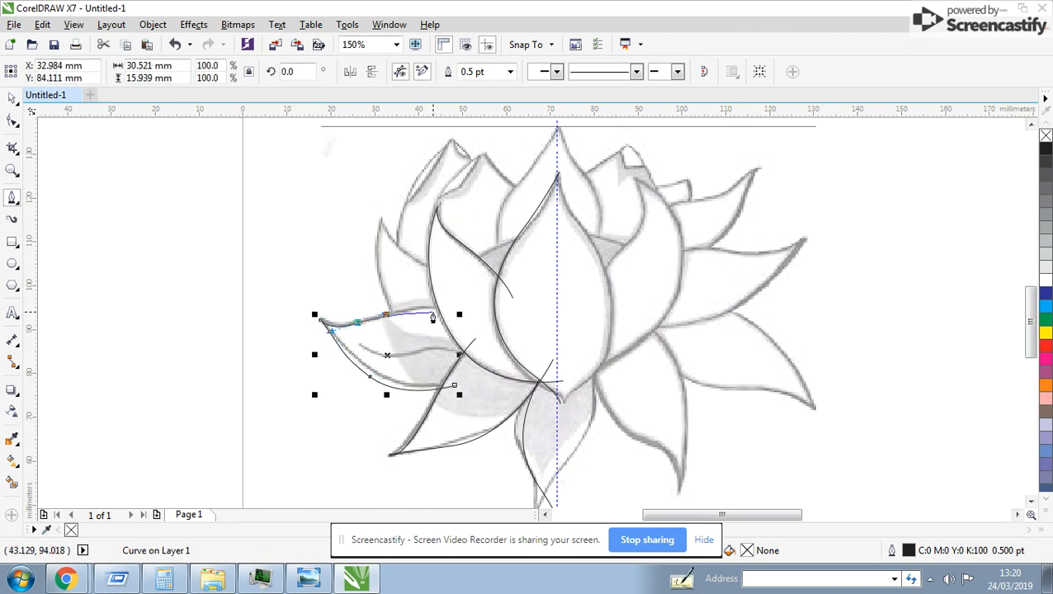
# Step: Trace the petal above the outermost left one, running both ends past the front-left petal's edge, about 17 by 25 mm
pyautogui.moveTo(450, 322); pyautogui.dragTo(384, 297)
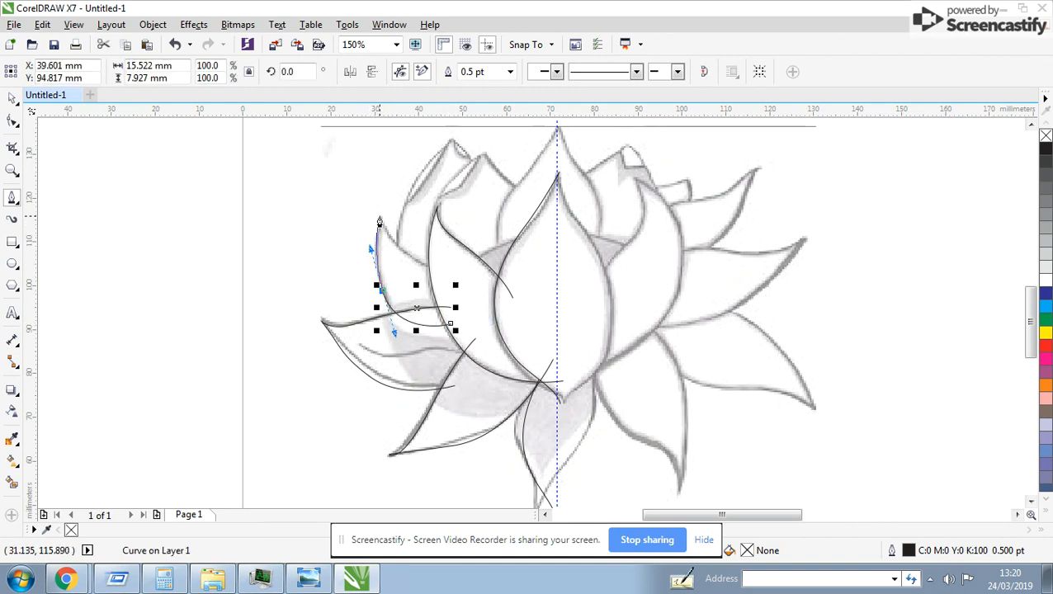
pyautogui.moveTo(379, 216); pyautogui.dragTo(479, 279)
pyautogui.press('Escape')
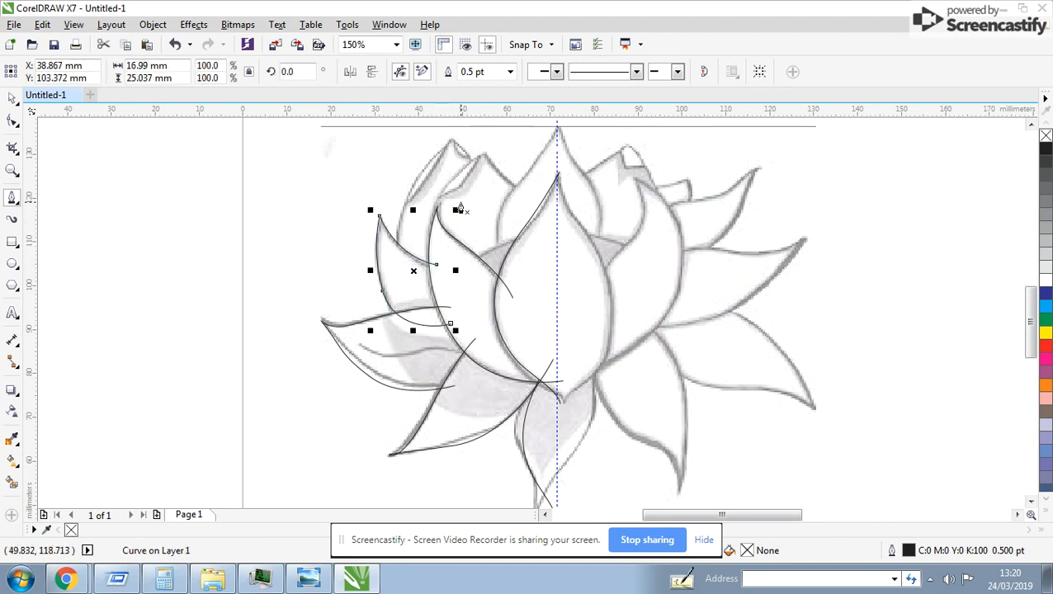
# Step: Trace the back-left petal from its lower left edge over the tip to a short overlap with the adjacent petal
pyautogui.click(455, 139)
pyautogui.moveTo(402, 245); pyautogui.dragTo(410, 327)
pyautogui.press('Escape')
pyautogui.click(456, 136)
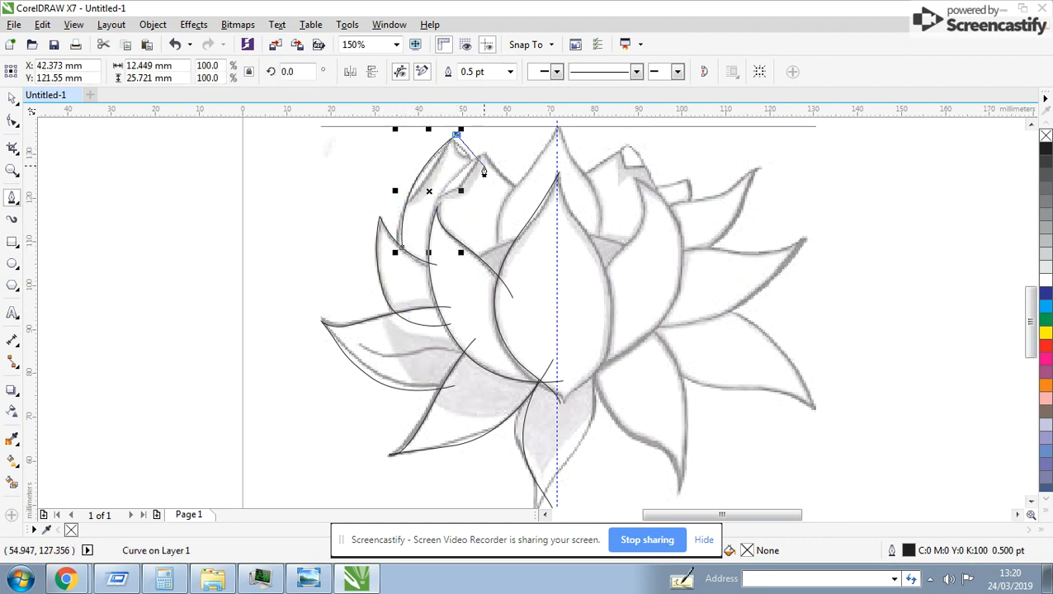
pyautogui.moveTo(481, 175)
pyautogui.mouseDown()
pyautogui.moveTo(474, 200)
pyautogui.moveTo(435, 246)
pyautogui.mouseUp()
# Step: Trace the upper petal between the back-left and rear central petals, about 19 by 12 mm
pyautogui.click(482, 161)
pyautogui.press('Escape')
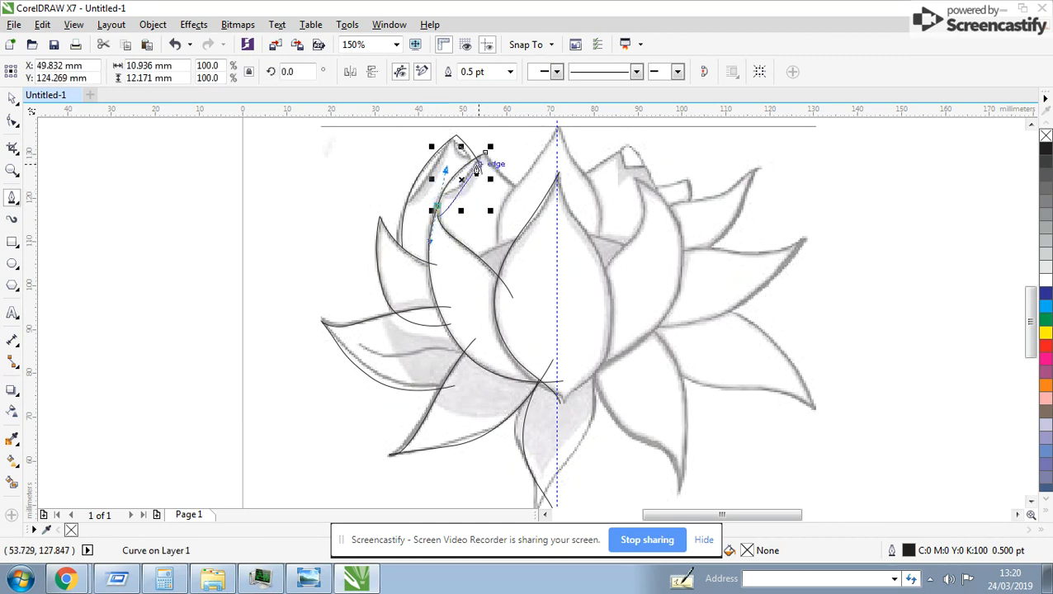
pyautogui.click(518, 192)
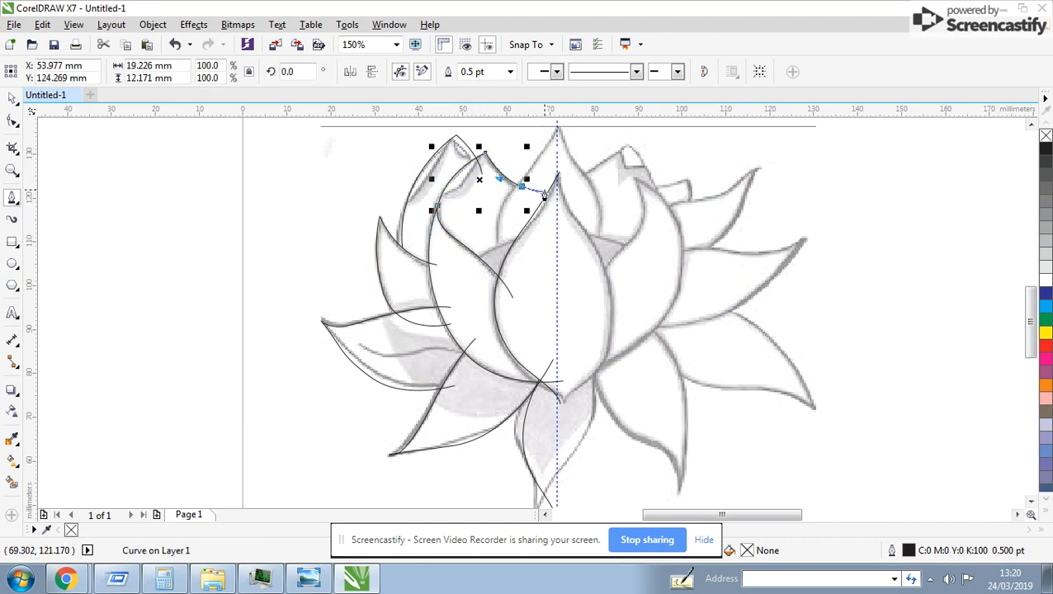
# Step: Trace the left edge of the rear central petal from its tip on the guideline past the front petal's edge, about 13 by 33 mm
pyautogui.scroll(-2, 540, 170)
pyautogui.scroll(2, 536, 297)
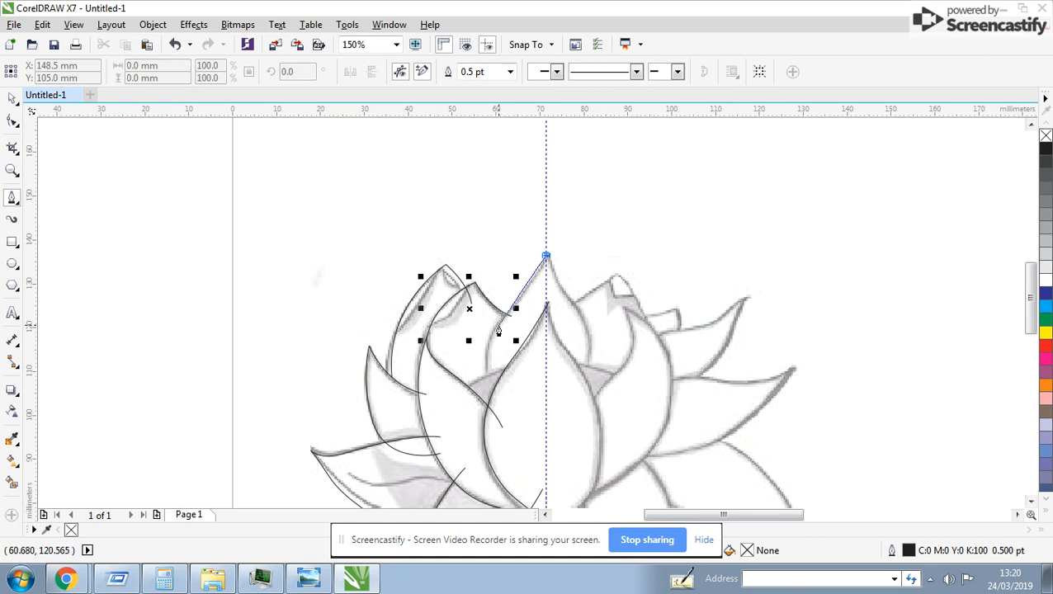
pyautogui.moveTo(493, 331); pyautogui.dragTo(476, 347)
pyautogui.click(499, 402)
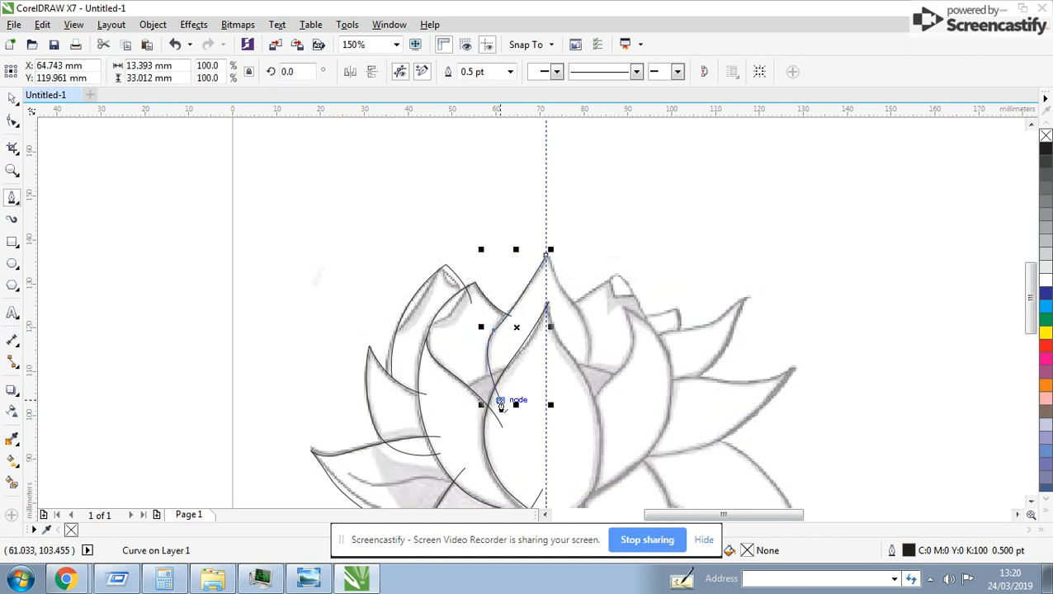
# Step: Draw a short slanted line, about 13 by 6 mm, along the top of the shaded gap left of the front central petal
pyautogui.scroll(-2, 502, 405)
pyautogui.scroll(2, 532, 308)
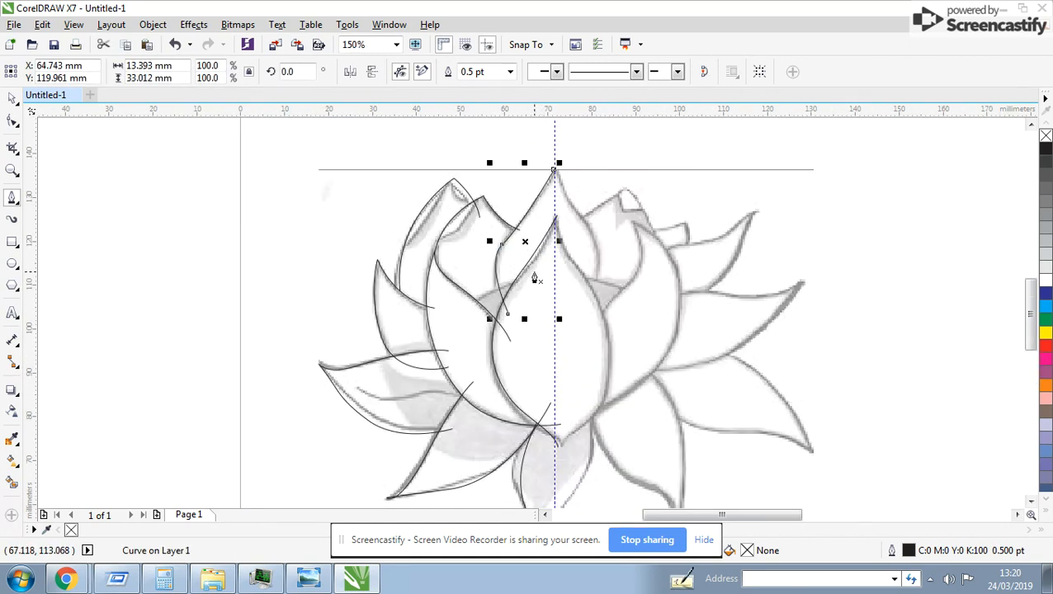
pyautogui.click(532, 275)
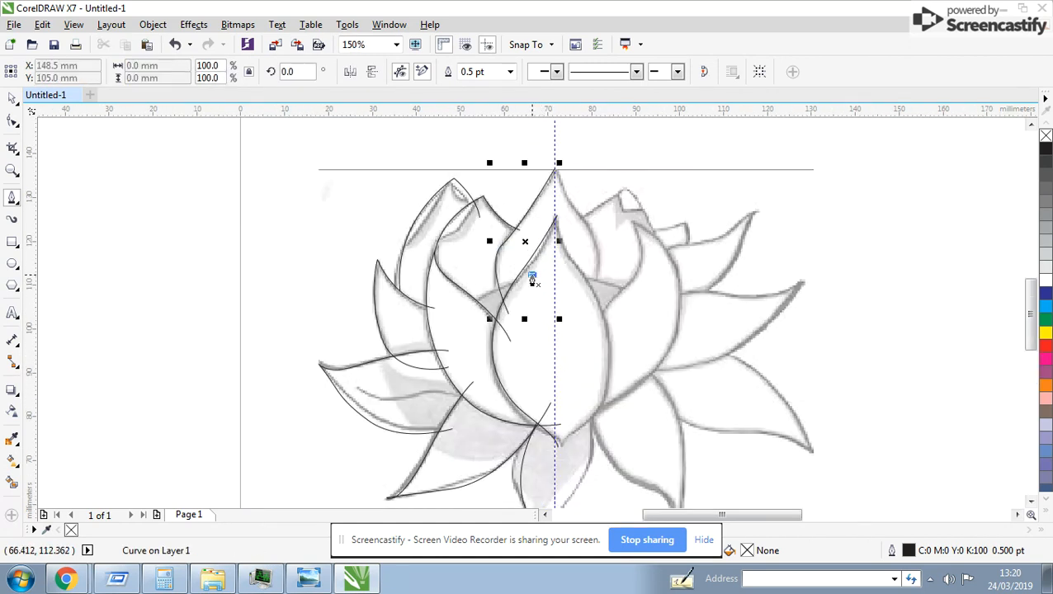
pyautogui.click(474, 301)
# Step: Select all the traced half-lotus curves and place a copy of them in the empty area right of the sketch
pyautogui.scroll(-2, 495, 330)
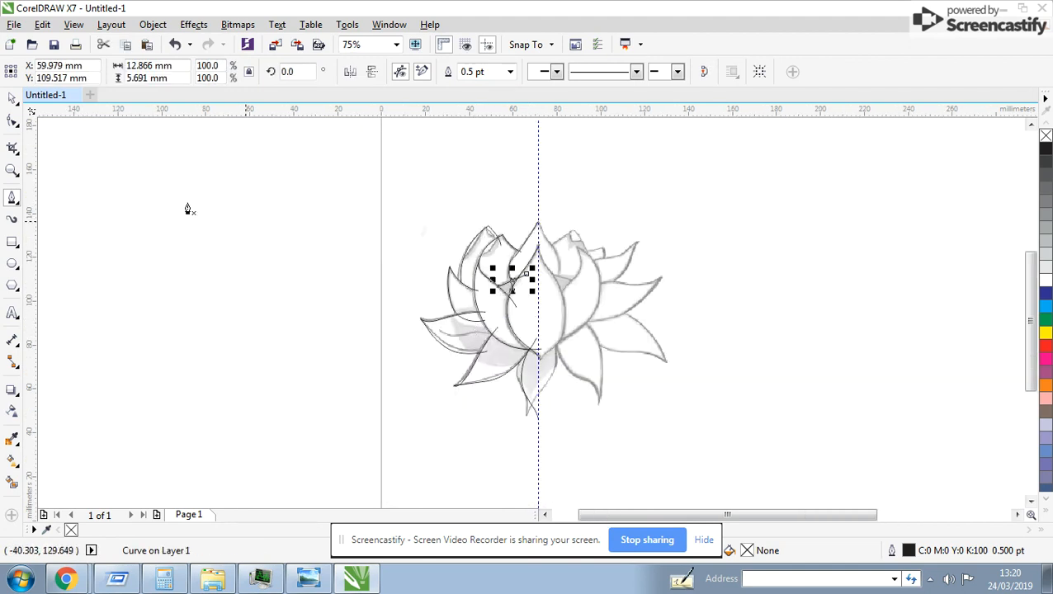
pyautogui.click(12, 99)
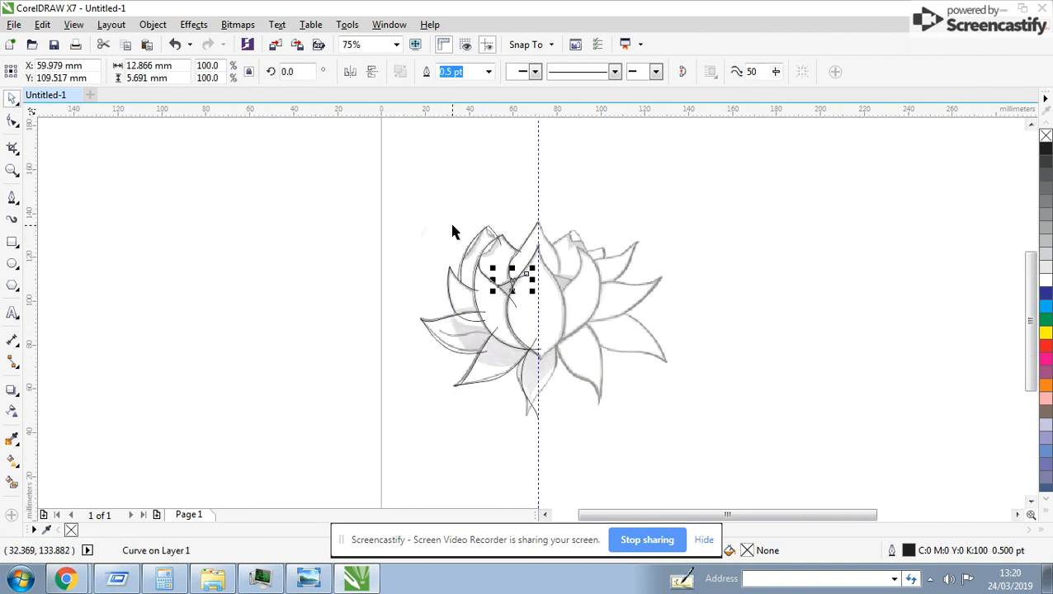
pyautogui.click(74, 24)
pyautogui.click(108, 106)
pyautogui.moveTo(319, 171); pyautogui.dragTo(576, 443)
pyautogui.moveTo(481, 319); pyautogui.dragTo(774, 319)
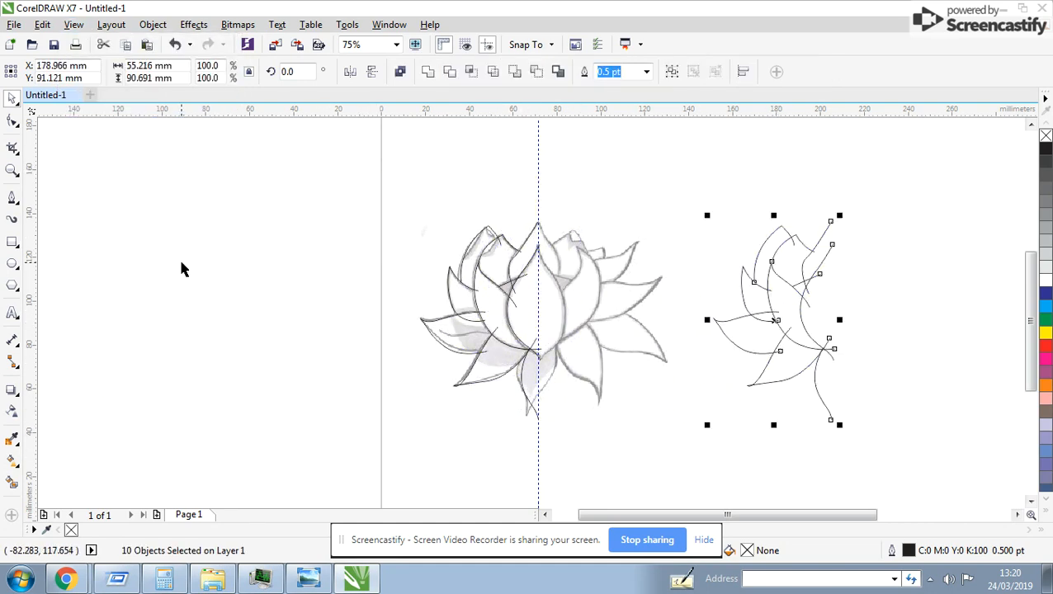
# Step: Draw a rectangle about 66 by 98 mm around the copied curves, with its right edge through the rear central petal's tip
pyautogui.click(11, 241)
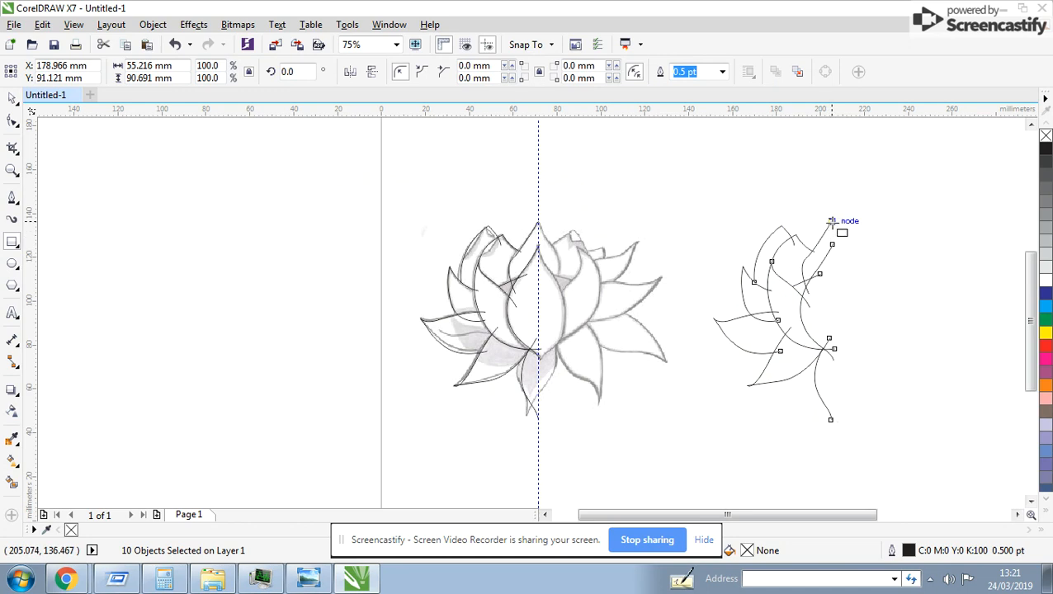
pyautogui.moveTo(830, 221); pyautogui.dragTo(687, 438)
pyautogui.middleClick(879, 281)
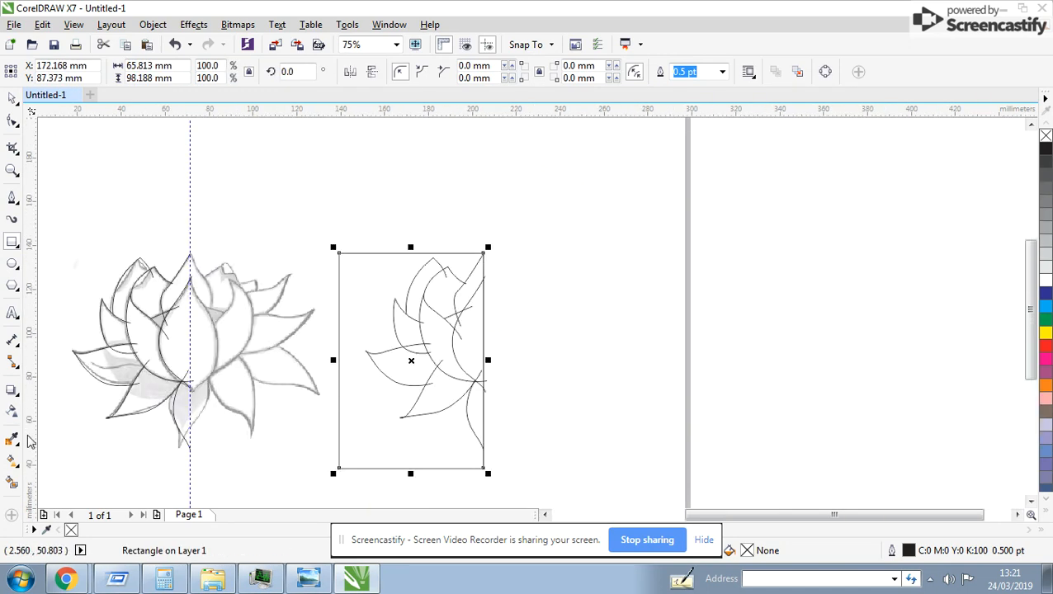
# Step: Smart Fill the bottom central, front central and lower-left petals of the copy with the blue-grey colour C:40 M:20 Y:0 K:40
pyautogui.click(11, 482)
pyautogui.click(475, 386)
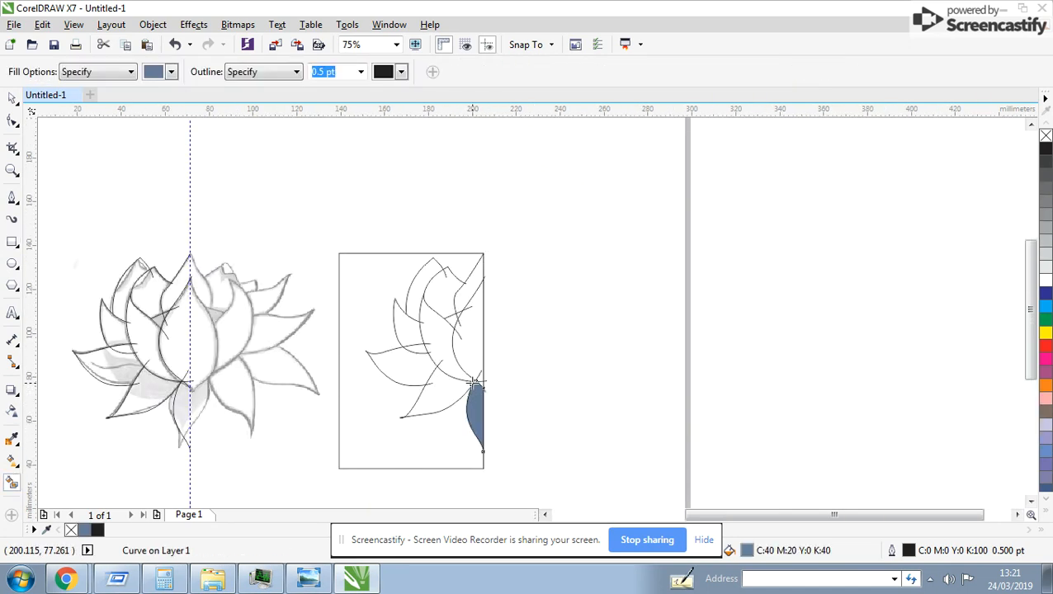
pyautogui.scroll(2, 448, 379)
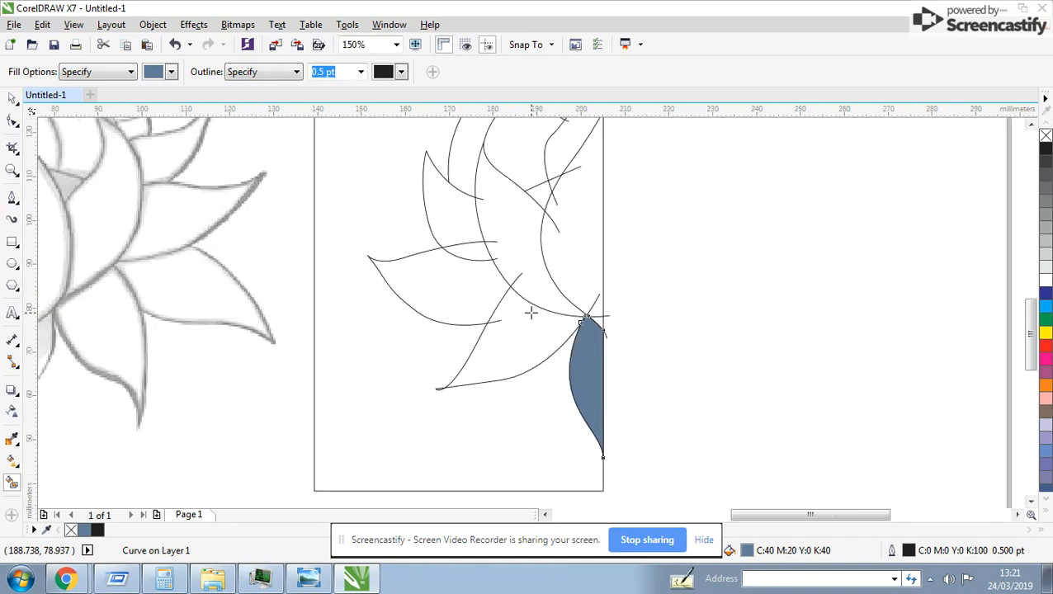
pyautogui.click(579, 284)
pyautogui.click(547, 330)
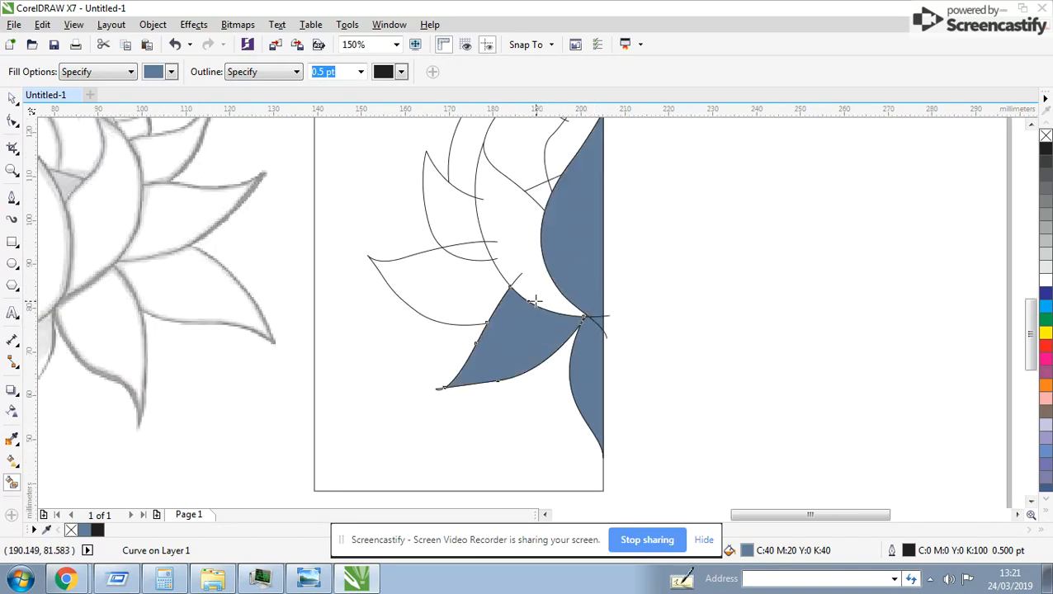
# Step: Smart Fill the two side petals above the lower-left petal, including their small overlap, with the same blue-grey
pyautogui.click(470, 291)
pyautogui.click(456, 237)
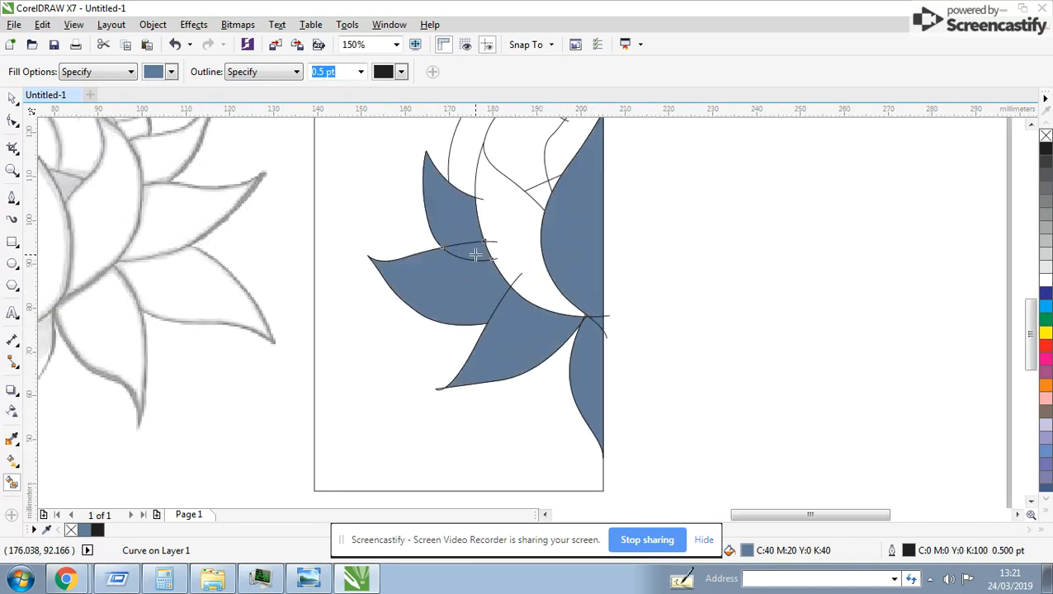
pyautogui.click(534, 253)
pyautogui.hotkey('ctrl', 'z')
# Step: Smart Fill the upper-left petal, the rear central petal, the triangular gap and the front-left petals with blue-grey
pyautogui.scroll(2, 512, 214)
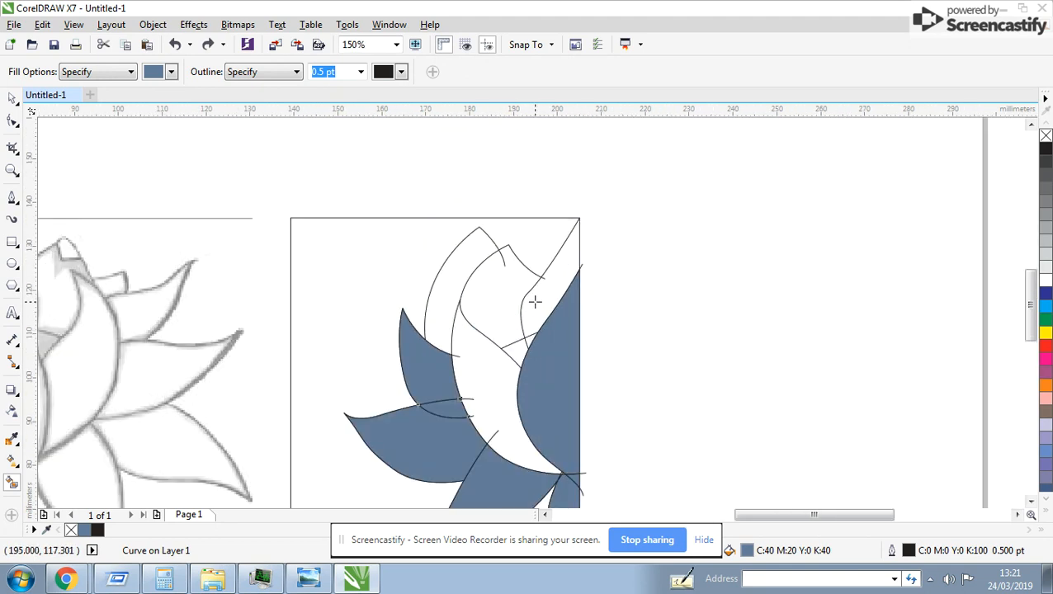
pyautogui.click(470, 269)
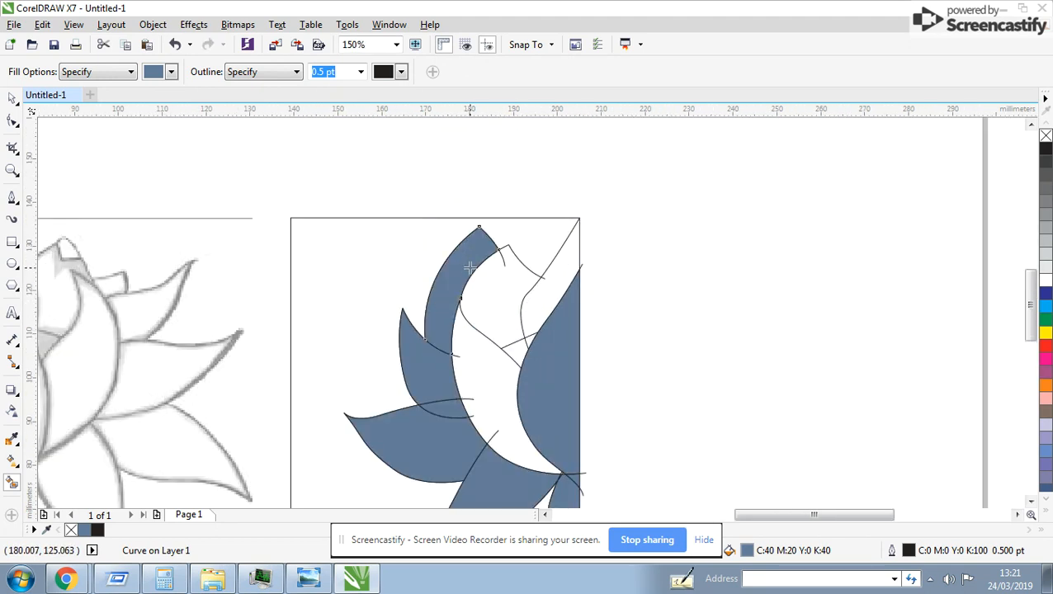
pyautogui.click(556, 277)
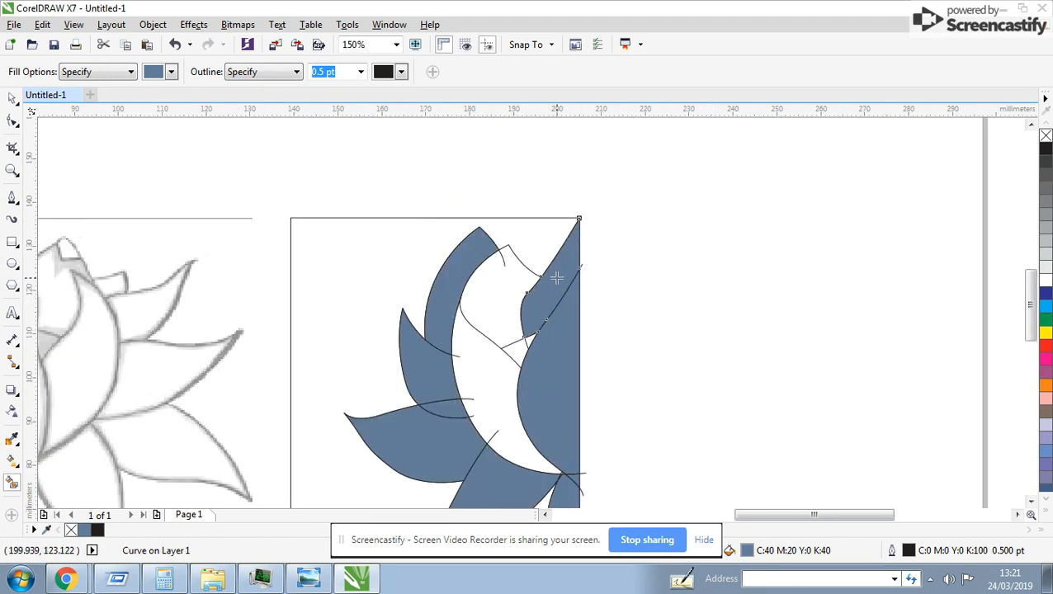
pyautogui.click(505, 350)
pyautogui.scroll(-2, 519, 256)
pyautogui.scroll(2, 530, 312)
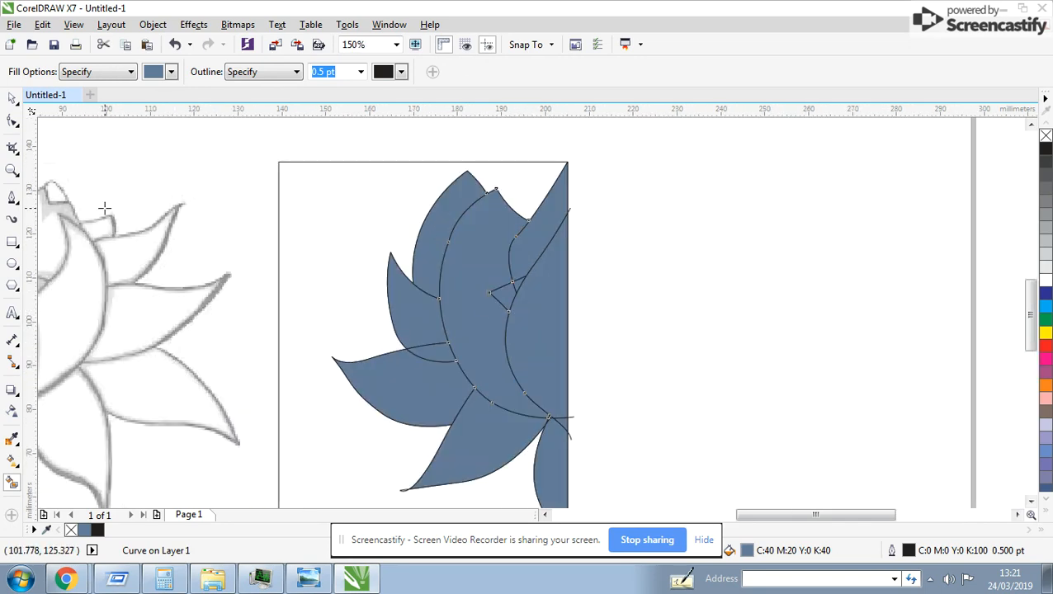
# Step: Move the merged front-left fill sideways to check its extent, and undo the move
pyautogui.click(12, 99)
pyautogui.moveTo(463, 264); pyautogui.dragTo(542, 268)
pyautogui.hotkey('ctrl', 'z')
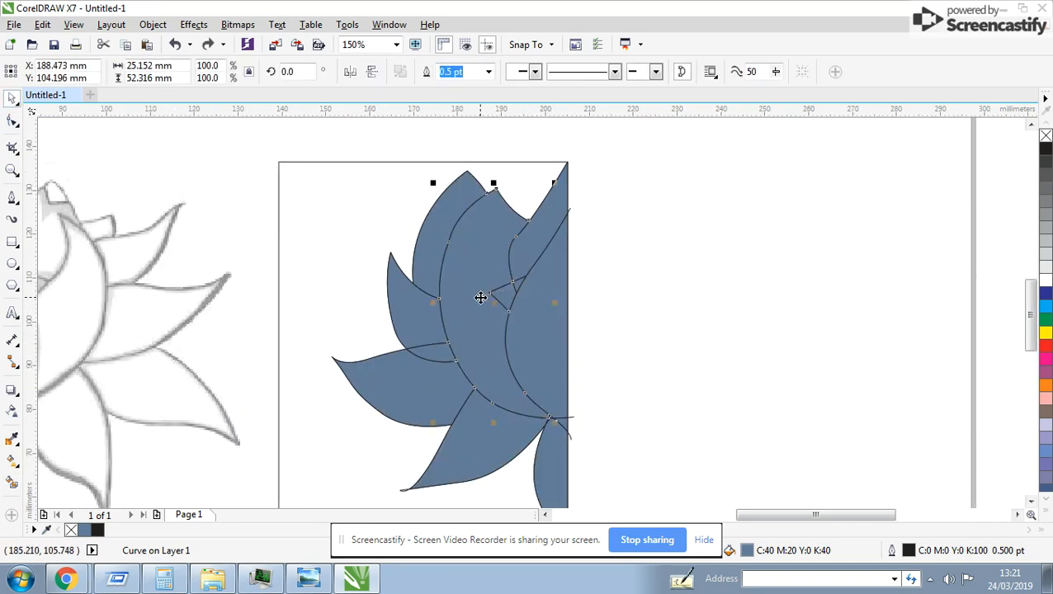
pyautogui.scroll(-2, 487, 305)
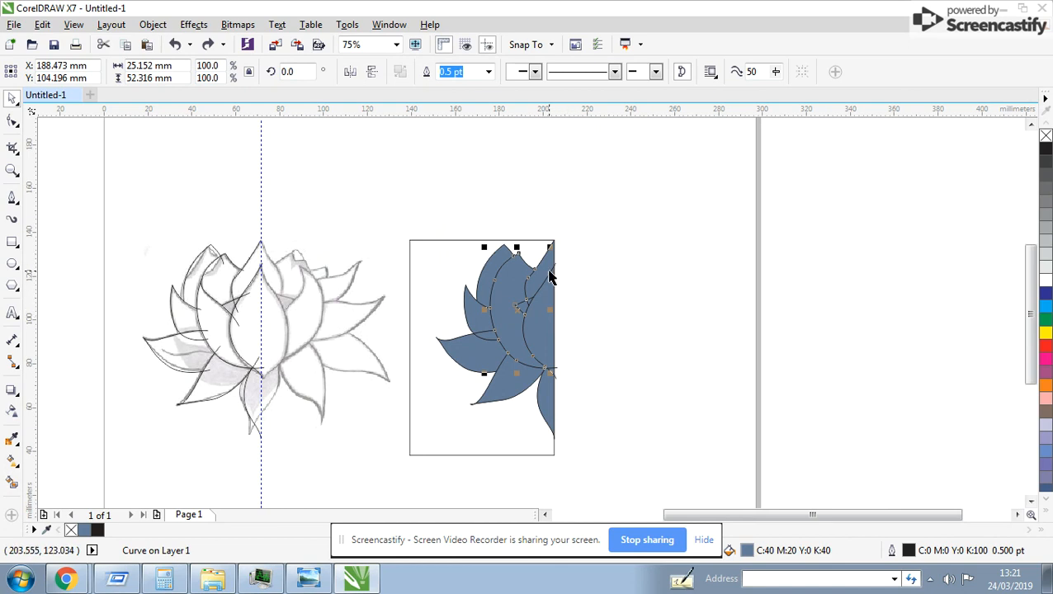
pyautogui.scroll(2, 512, 300)
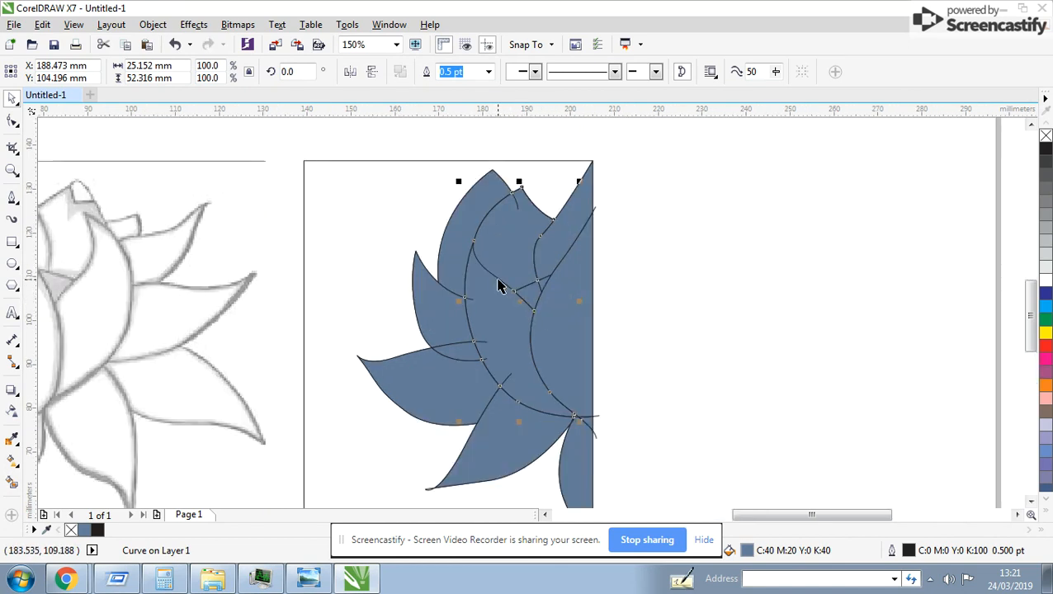
# Step: Try moving the upper node of the front-left petal's curve where it meets the petal behind, and undo the change
pyautogui.click(463, 250)
pyautogui.click(12, 124)
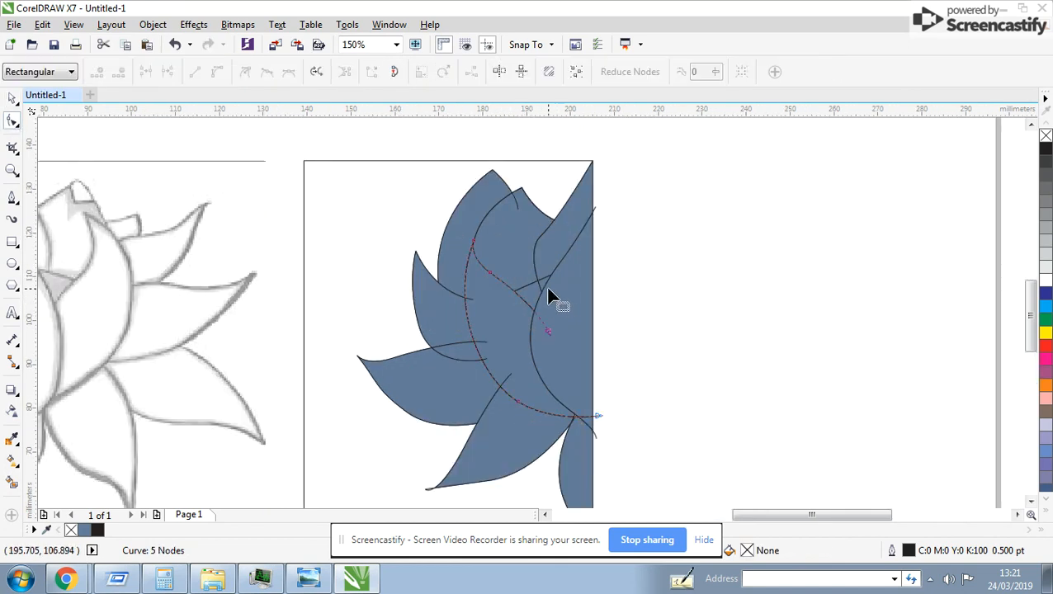
pyautogui.scroll(2, 540, 310)
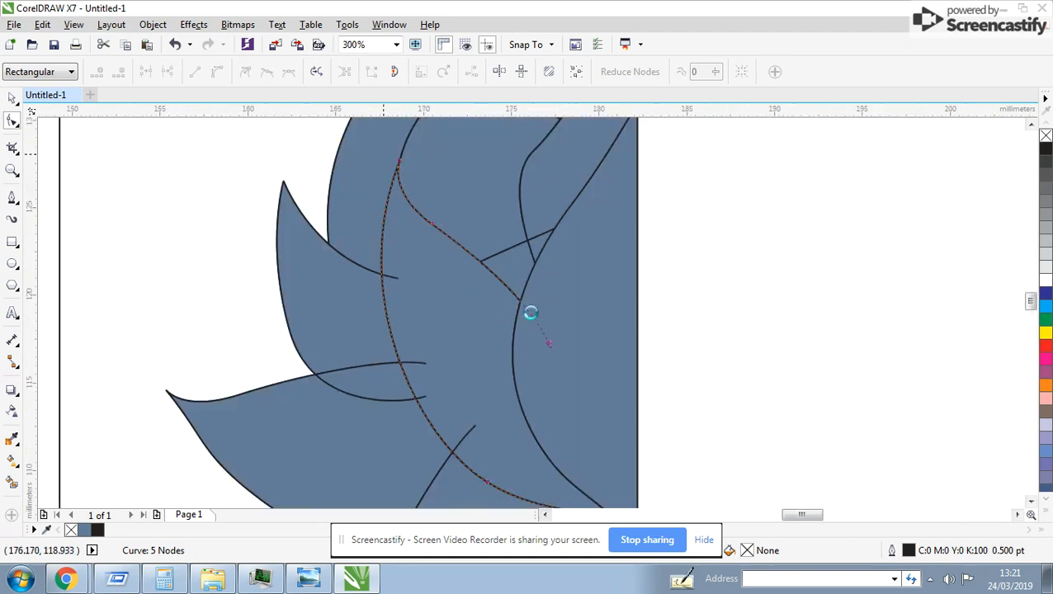
pyautogui.scroll(4, 592, 338)
pyautogui.moveTo(592, 345); pyautogui.dragTo(560, 330)
pyautogui.hotkey('ctrl', 'z')
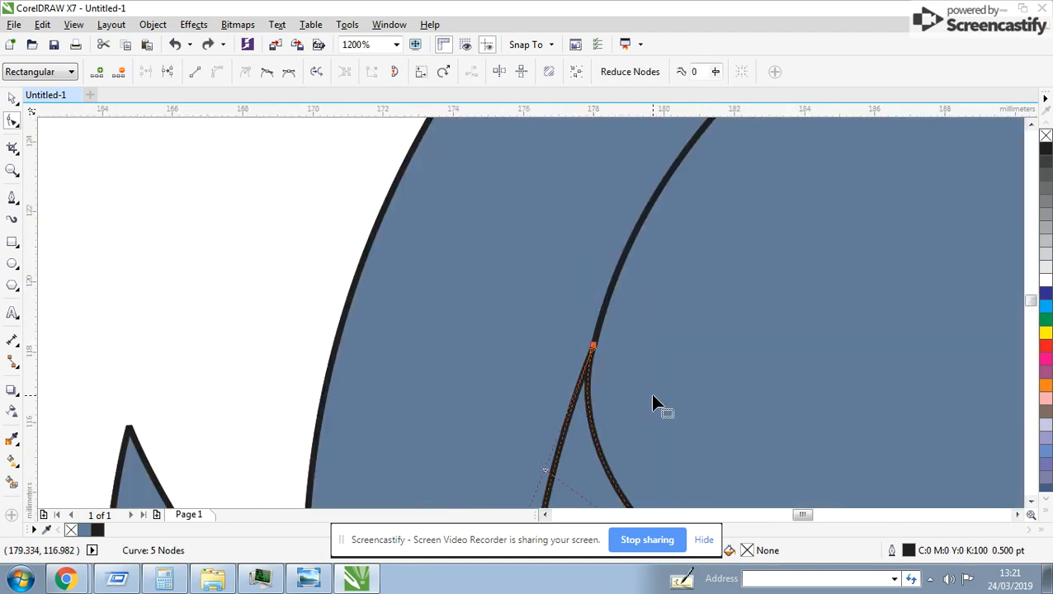
# Step: Draw a short slanted line, about 7 by 13 mm, through the point where the copied petals meet at the base
pyautogui.scroll(-3, 553, 331)
pyautogui.scroll(2, 625, 456)
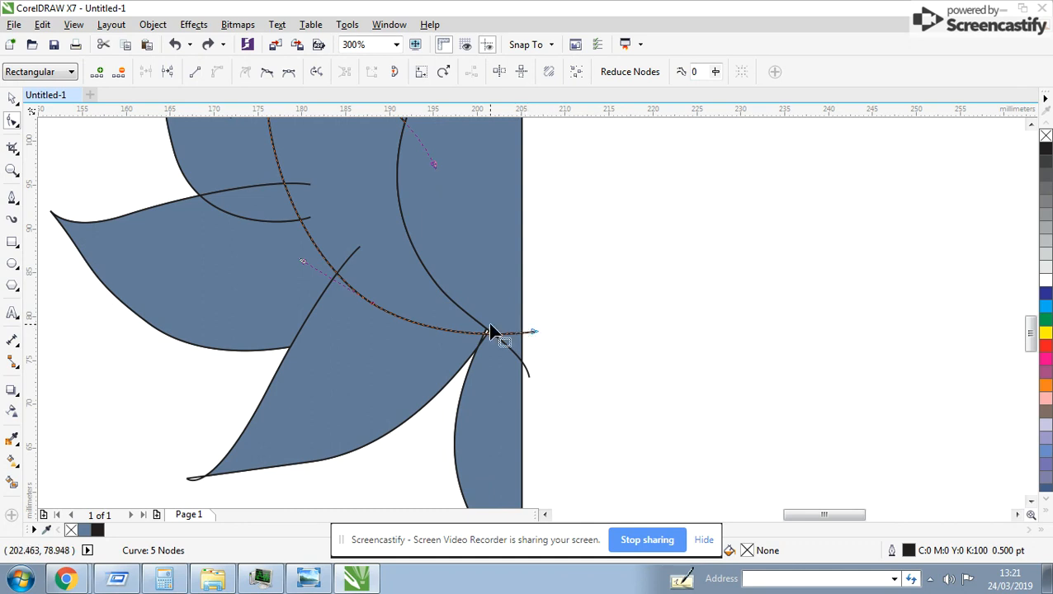
pyautogui.click(13, 198)
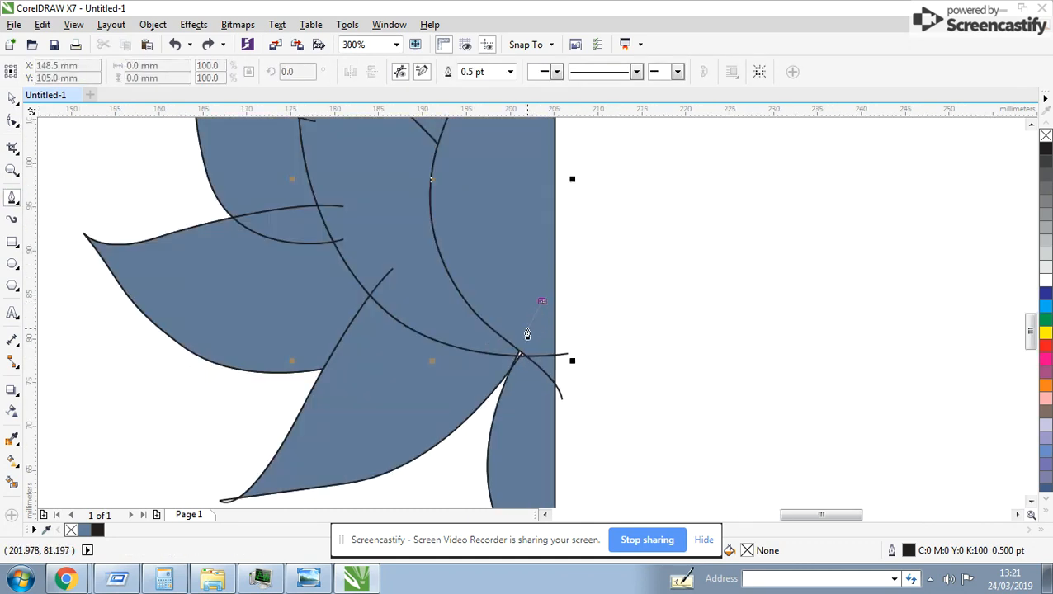
pyautogui.click(520, 355)
pyautogui.doubleClick(482, 419)
# Step: Smart Fill the front-left petal area again with the blue-grey colour
pyautogui.click(11, 463)
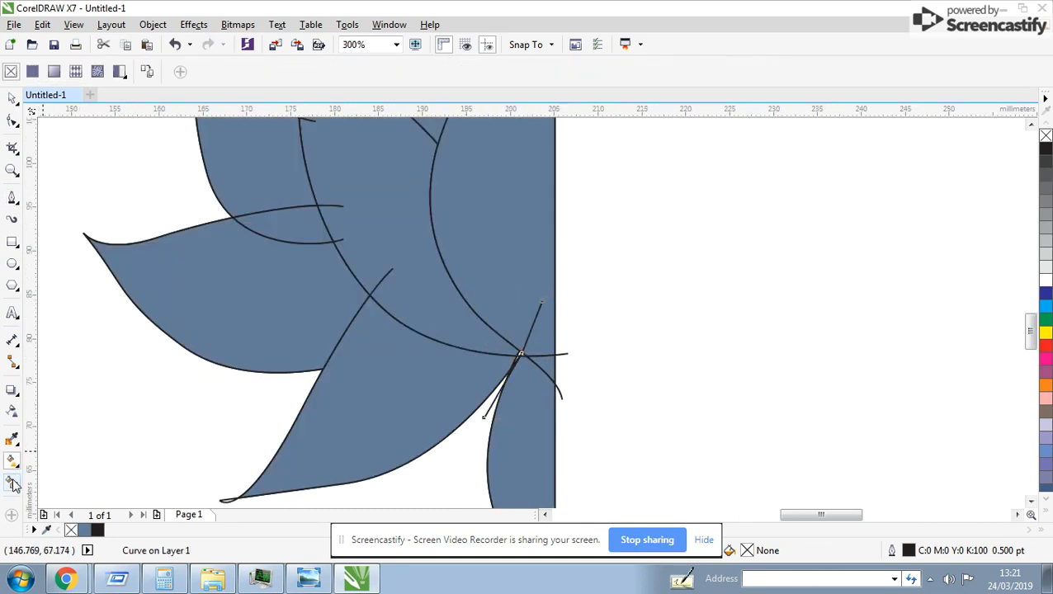
pyautogui.click(11, 484)
pyautogui.click(407, 240)
pyautogui.click(14, 100)
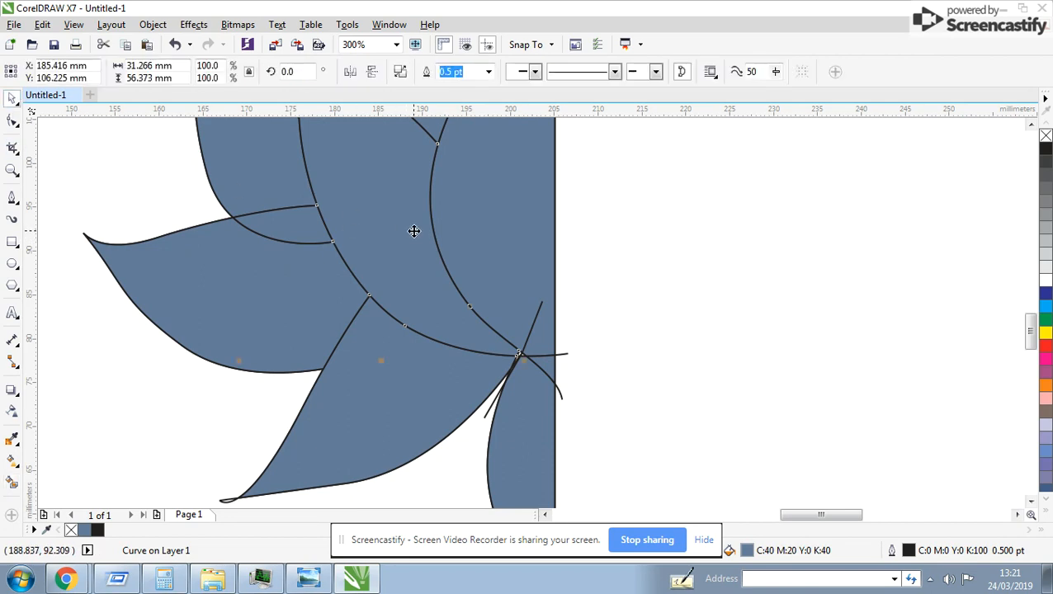
# Step: Delete the copied outline curve of the front-left petal
pyautogui.scroll(-2, 531, 295)
pyautogui.click(613, 372)
pyautogui.click(604, 376)
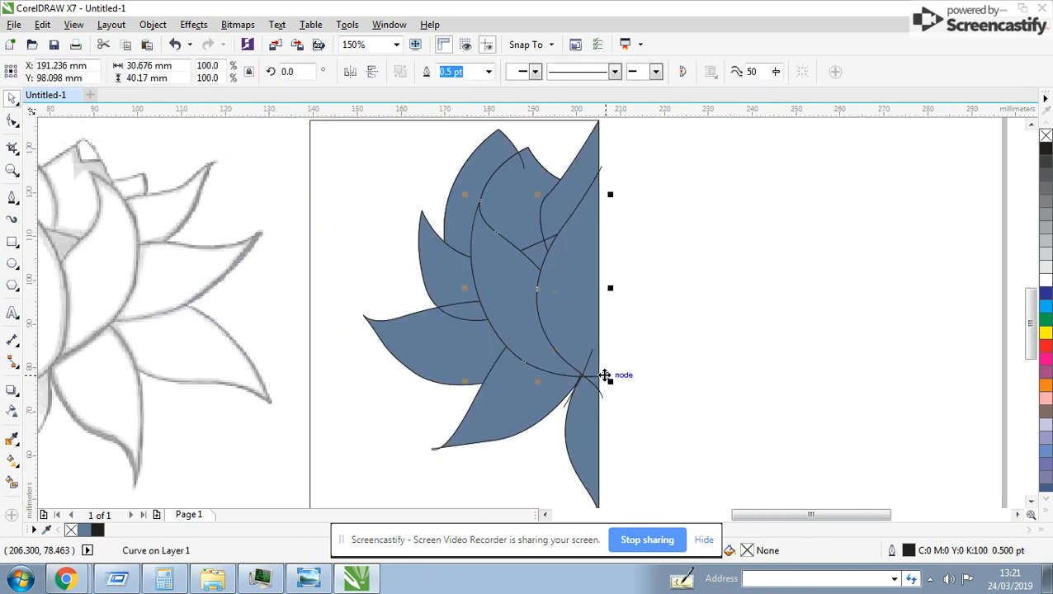
pyautogui.press('Delete')
# Step: Weld the two pieces of the triangular gap beside the front central petal and colour the shape orange
pyautogui.click(568, 317)
pyautogui.scroll(2, 542, 260)
pyautogui.click(499, 293)
pyautogui.keyDown('shift'); pyautogui.click(556, 244); pyautogui.keyUp('shift')
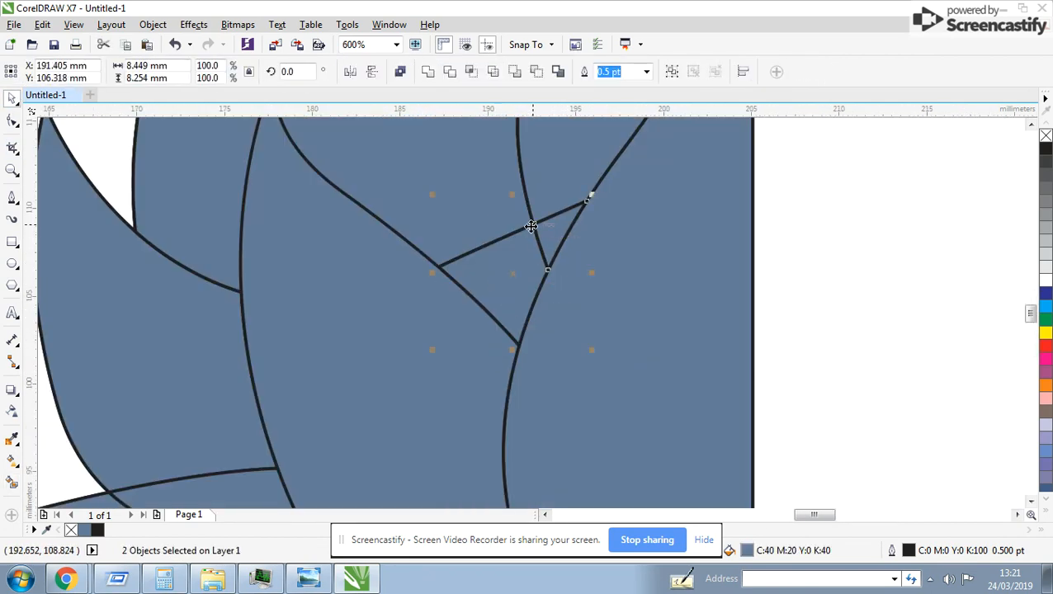
pyautogui.click(427, 71)
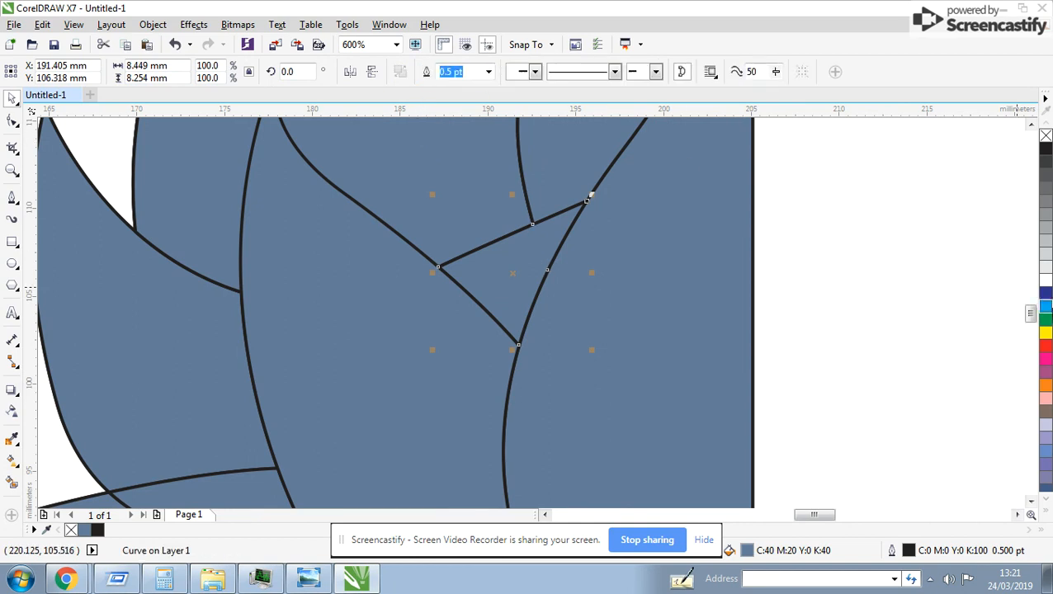
pyautogui.click(1046, 388)
# Step: Apply the same orange fill to the front and rear central petals, undoing it on the surrounding rectangle
pyautogui.scroll(-2, 536, 326)
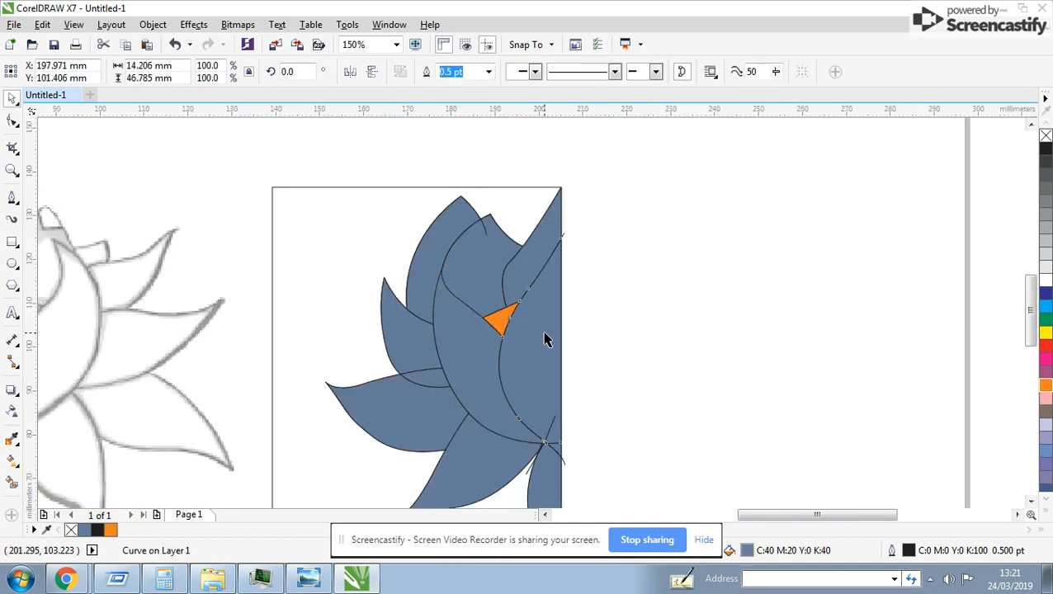
pyautogui.click(499, 264)
pyautogui.hotkey('ctrl', 'r')
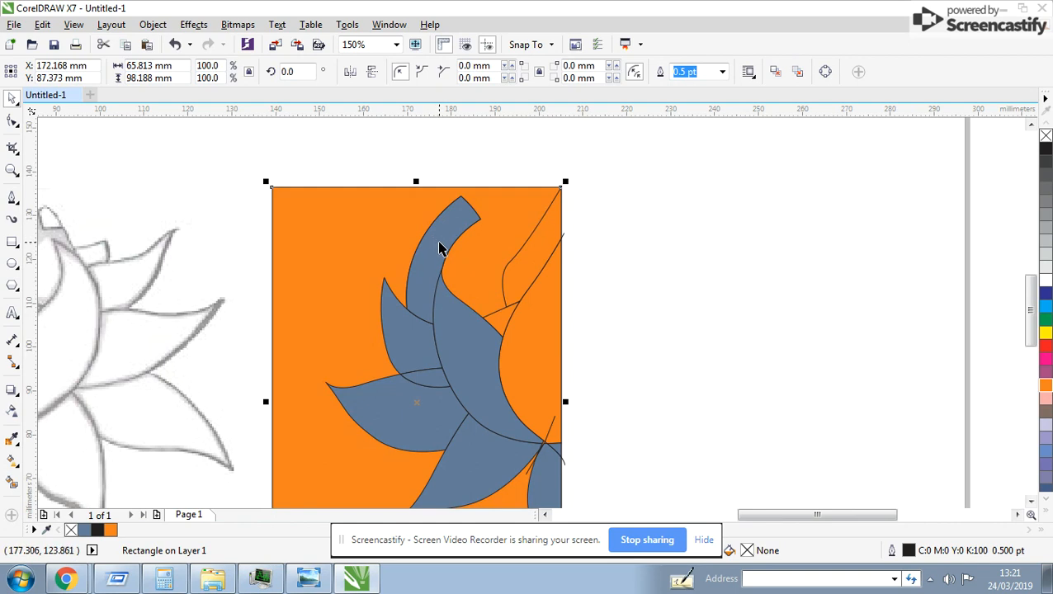
pyautogui.hotkey('ctrl', 'z')
# Step: Delete the rectangle surrounding the copied half lotus
pyautogui.click(525, 165)
pyautogui.click(509, 219)
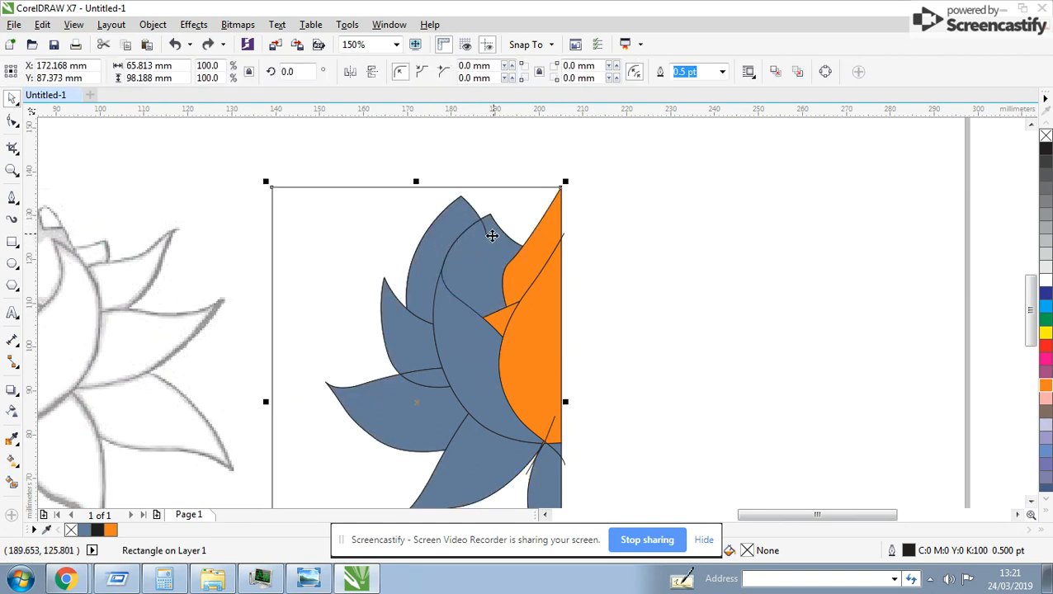
pyautogui.press('Delete')
# Step: Try moving the fill behind the orange central petals up and away from its place, and undo the move
pyautogui.click(478, 265)
pyautogui.hotkey('ctrl', 'z')
pyautogui.moveTo(482, 267); pyautogui.dragTo(535, 212)
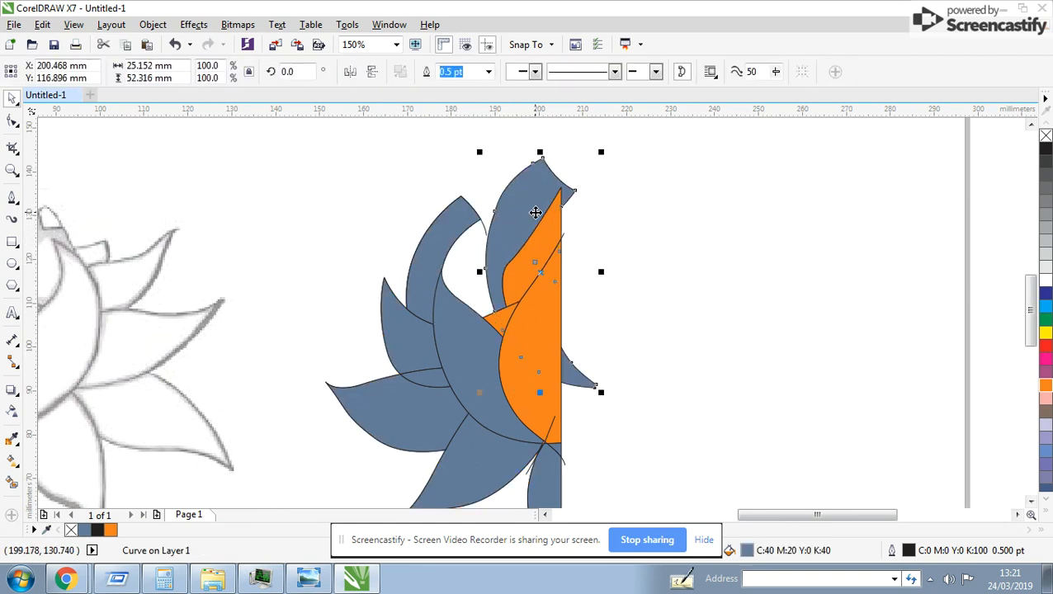
pyautogui.hotkey('ctrl', 'z')
# Step: Trim the petal behind the front-left one with the overlapping fill and colour the remaining piece pink, C:0 M:40 Y:20 K:0
pyautogui.click(440, 337)
pyautogui.keyDown('shift'); pyautogui.click(494, 255); pyautogui.keyUp('shift')
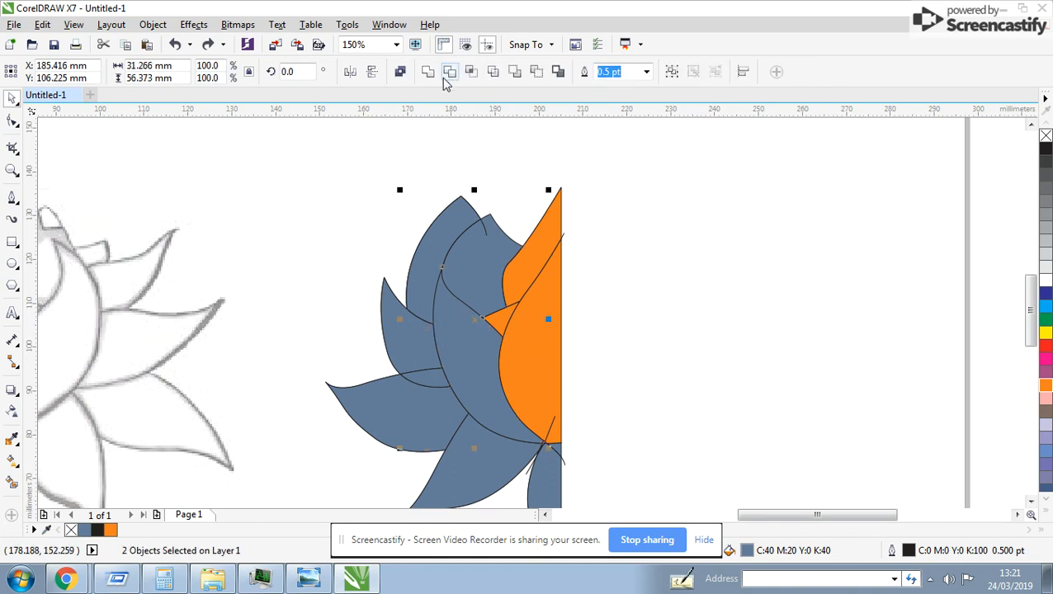
pyautogui.click(445, 76)
pyautogui.click(1045, 397)
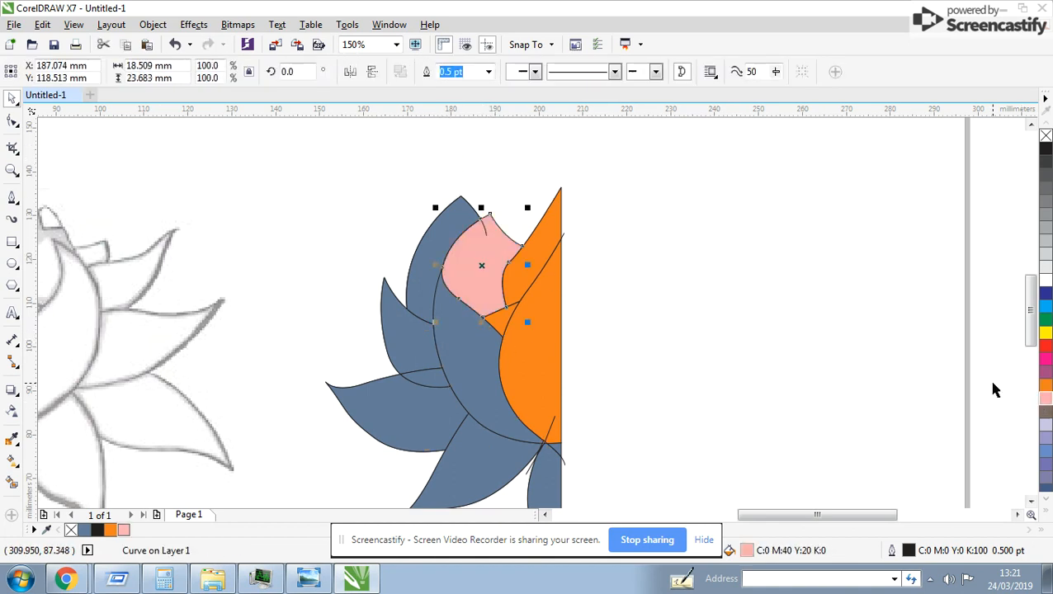
# Step: Try colouring the upper-left petal's fill pink and moving it aside, and undo both changes
pyautogui.click(460, 233)
pyautogui.click(1045, 397)
pyautogui.hotkey('ctrl', 'z')
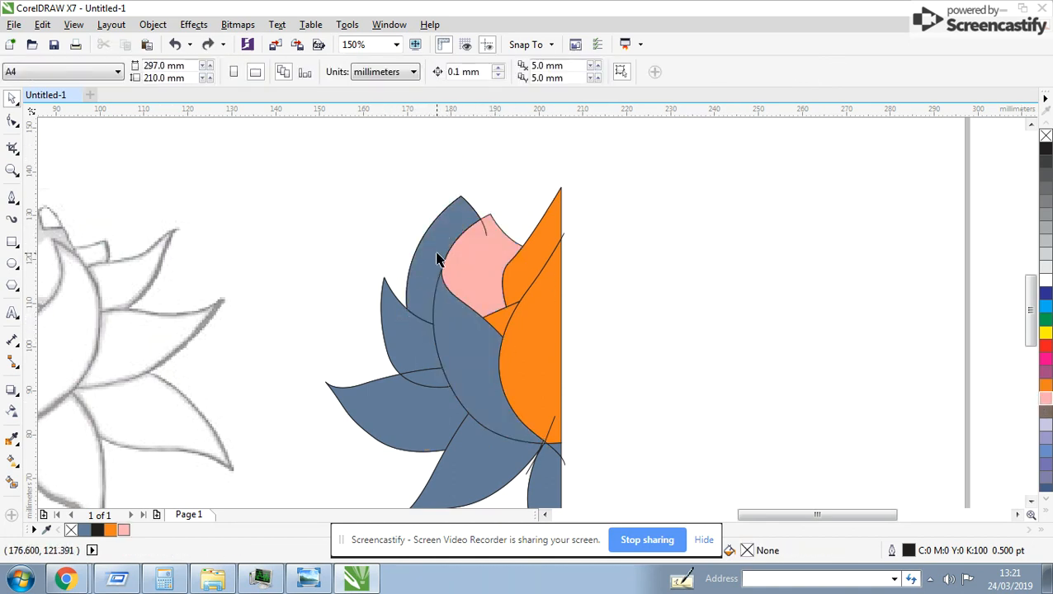
pyautogui.moveTo(438, 255); pyautogui.dragTo(405, 247)
pyautogui.hotkey('ctrl', 'z')
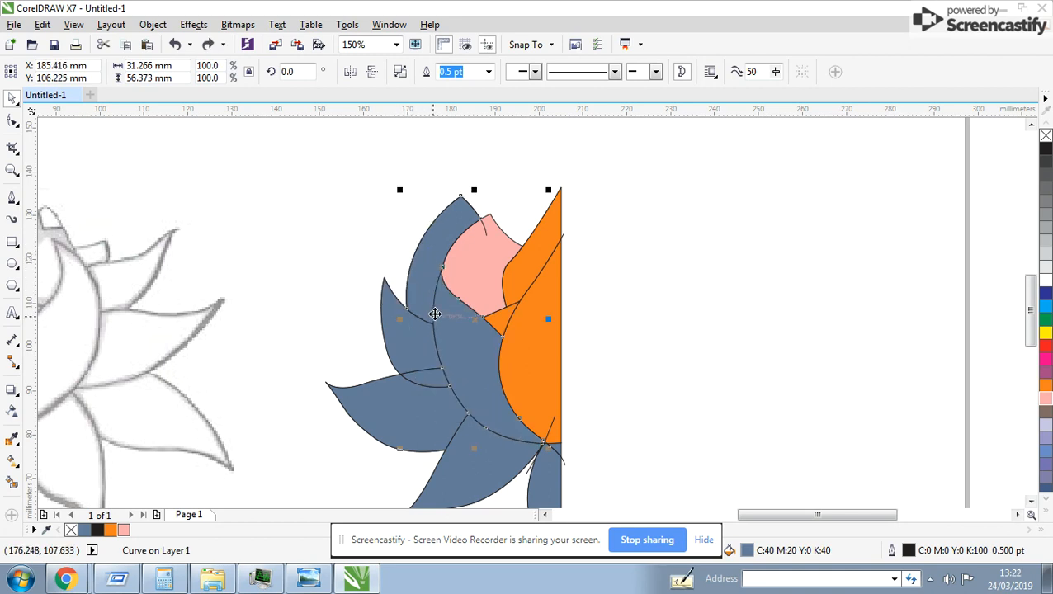
# Step: Trim the overlapping front-left and upper-left fills so that only the upper-left petal's piece remains
pyautogui.keyDown('shift'); pyautogui.click(464, 333); pyautogui.keyUp('shift')
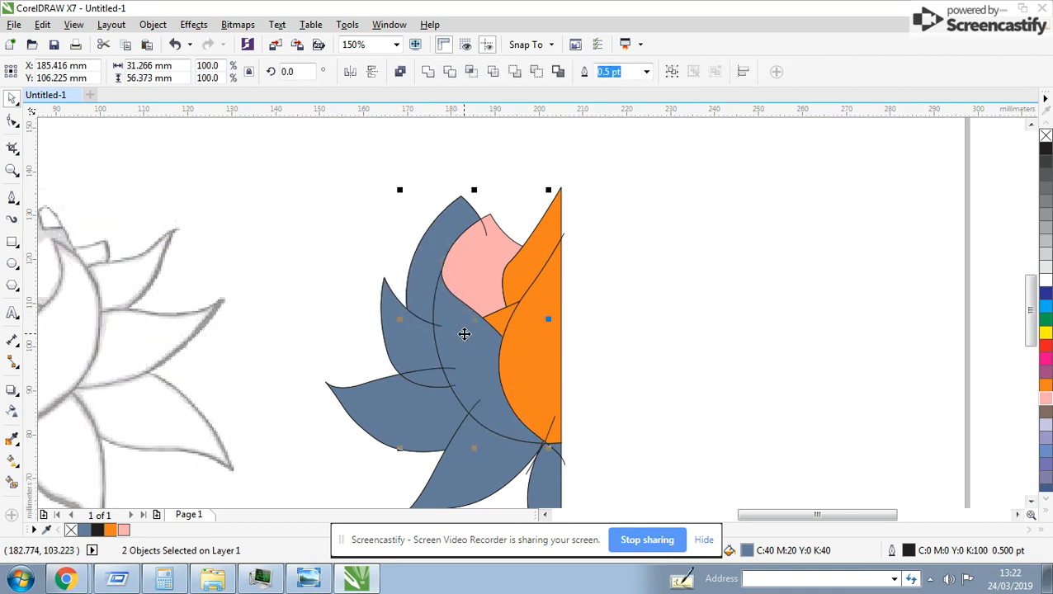
pyautogui.click(449, 71)
pyautogui.click(425, 200)
pyautogui.moveTo(443, 241); pyautogui.dragTo(394, 222)
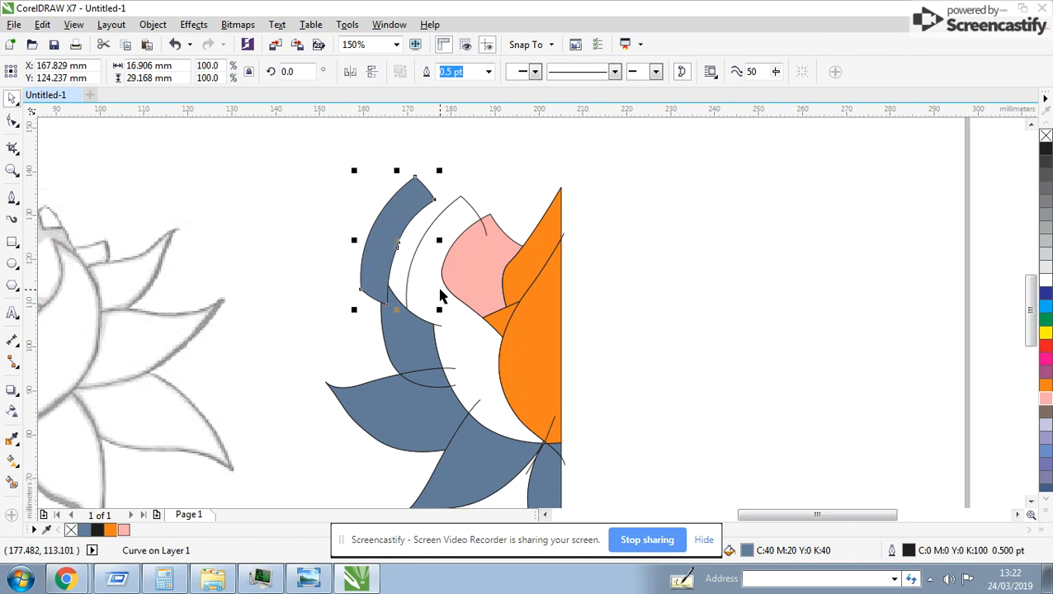
pyautogui.hotkey('ctrl', 'z')
# Step: Smart Fill the empty front-left petal and recolour it green
pyautogui.click(11, 481)
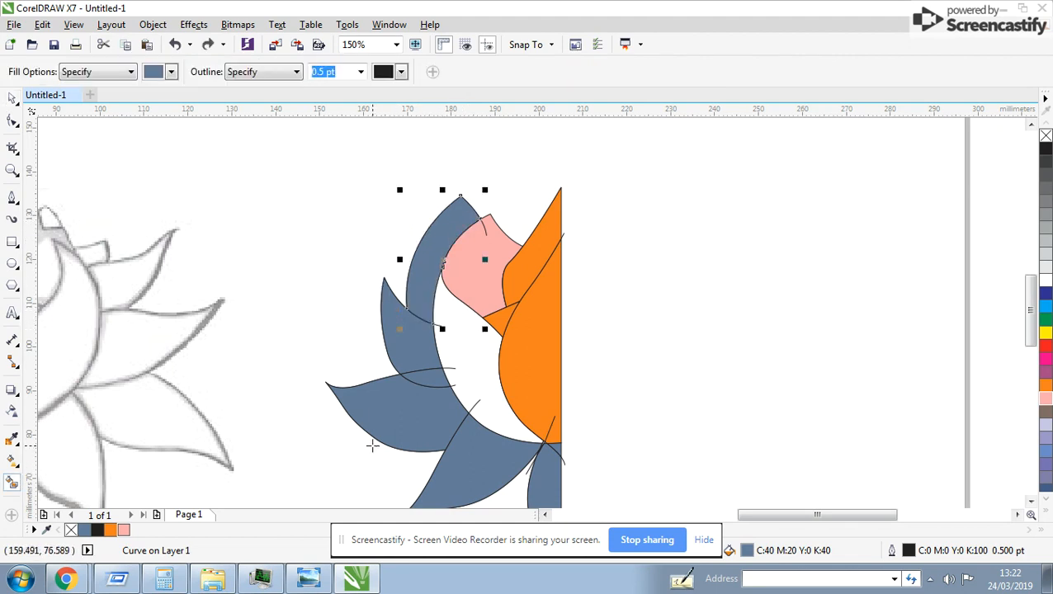
pyautogui.click(453, 375)
pyautogui.click(12, 98)
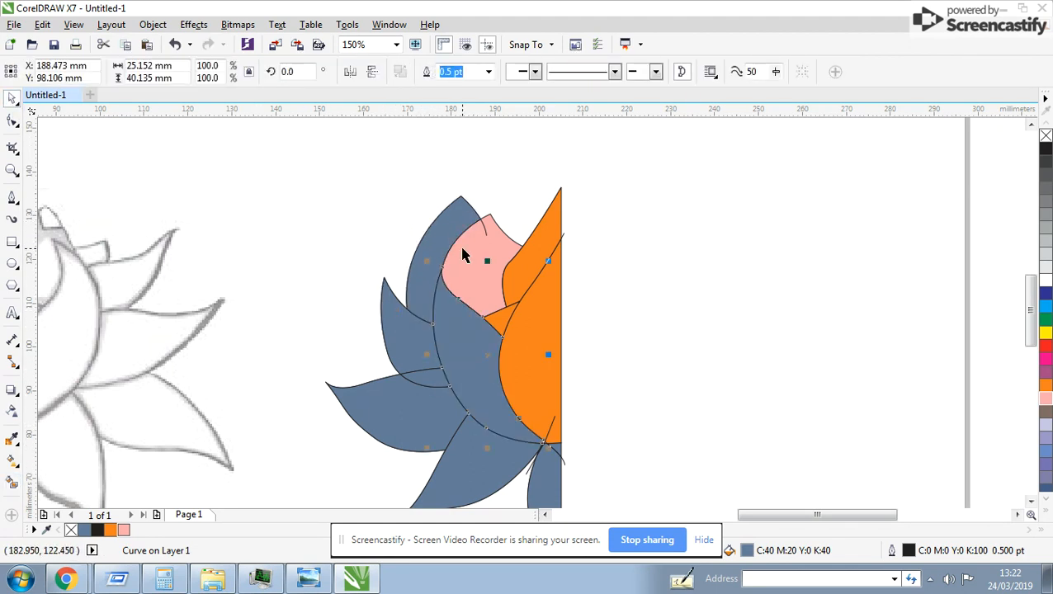
pyautogui.click(1046, 281)
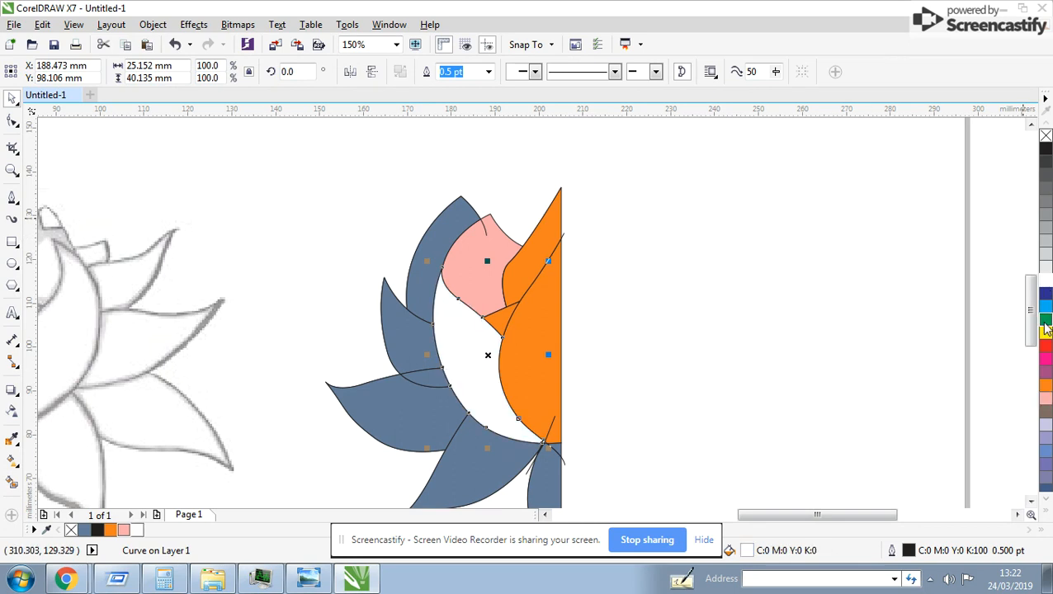
pyautogui.click(1046, 323)
# Step: Apply the same green fill to the upper-left petal, the side petals and their overlap, the lower-left petal and the bottom central petal
pyautogui.click(420, 306)
pyautogui.hotkey('ctrl', 'r')
pyautogui.click(396, 337)
pyautogui.hotkey('ctrl', 'r')
pyautogui.click(429, 381)
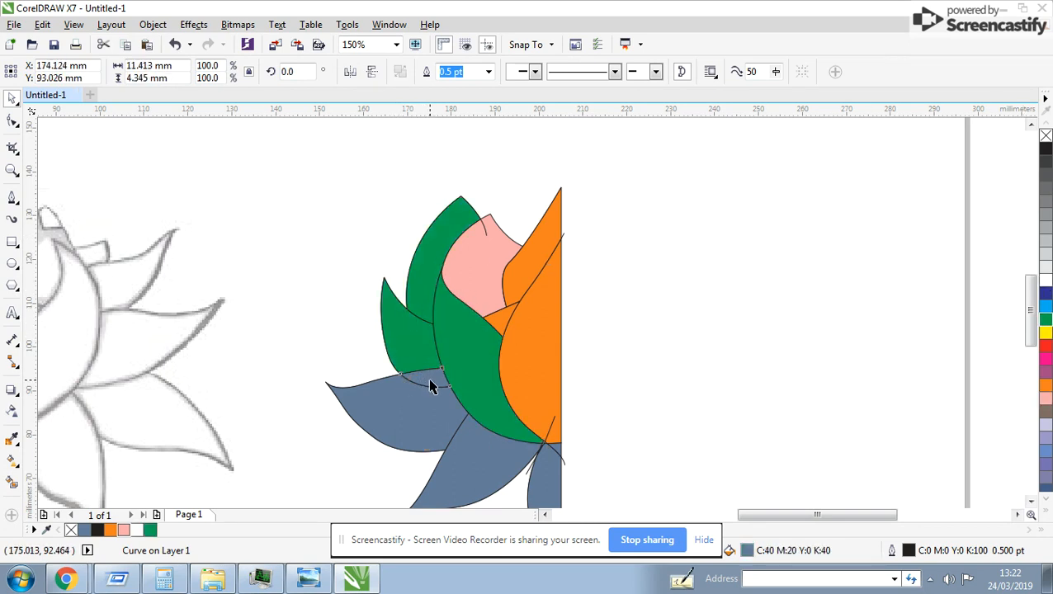
pyautogui.hotkey('ctrl', 'r')
pyautogui.click(442, 414)
pyautogui.hotkey('ctrl', 'r')
pyautogui.click(481, 450)
pyautogui.hotkey('ctrl', 'r')
pyautogui.scroll(-1, 541, 476)
pyautogui.scroll(1, 531, 314)
pyautogui.click(531, 313)
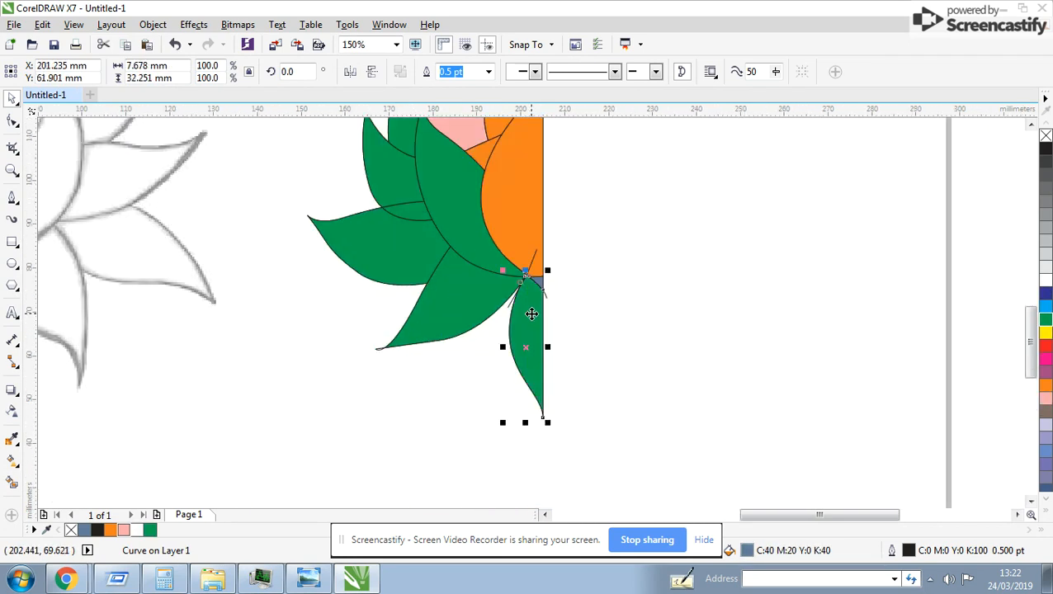
# Step: Try to weld the bottom central petal with the small blue-grey corner piece above it, and undo the weld
pyautogui.scroll(2, 531, 314)
pyautogui.keyDown('shift'); pyautogui.click(512, 257); pyautogui.keyUp('shift')
pyautogui.click(432, 68)
pyautogui.scroll(-1, 494, 237)
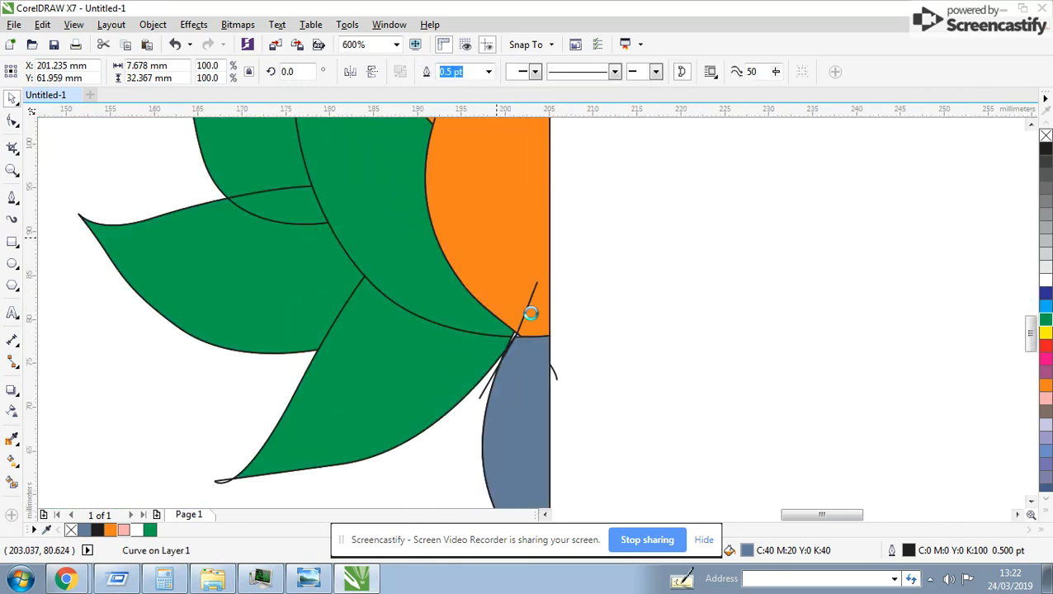
pyautogui.hotkey('ctrl', 'z')
# Step: Weld the small blue-grey corner piece to the orange front central petal
pyautogui.moveTo(580, 308); pyautogui.dragTo(518, 371)
pyautogui.click(537, 345)
pyautogui.keyDown('shift'); pyautogui.click(528, 283); pyautogui.keyUp('shift')
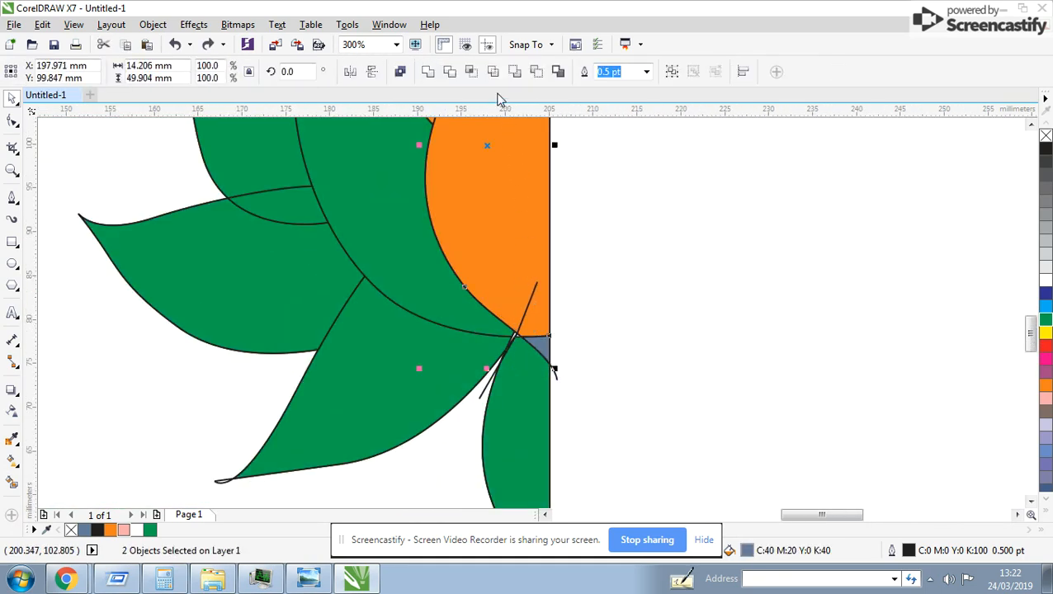
pyautogui.click(428, 71)
pyautogui.scroll(-1, 532, 313)
# Step: Select all the filled petal shapes together and move them sideways clear of the copied outlines
pyautogui.click(542, 354)
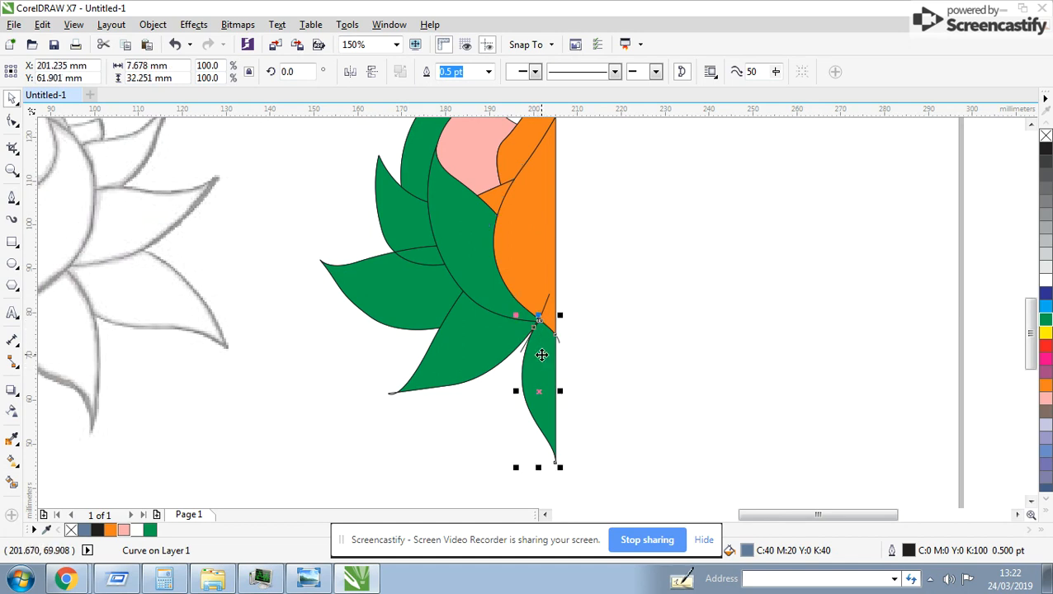
pyautogui.keyDown('shift'); pyautogui.click(526, 256); pyautogui.keyUp('shift')
pyautogui.keyDown('shift'); pyautogui.click(457, 352); pyautogui.keyUp('shift')
pyautogui.keyDown('shift'); pyautogui.click(467, 269); pyautogui.keyUp('shift')
pyautogui.keyDown('shift'); pyautogui.click(408, 284); pyautogui.keyUp('shift')
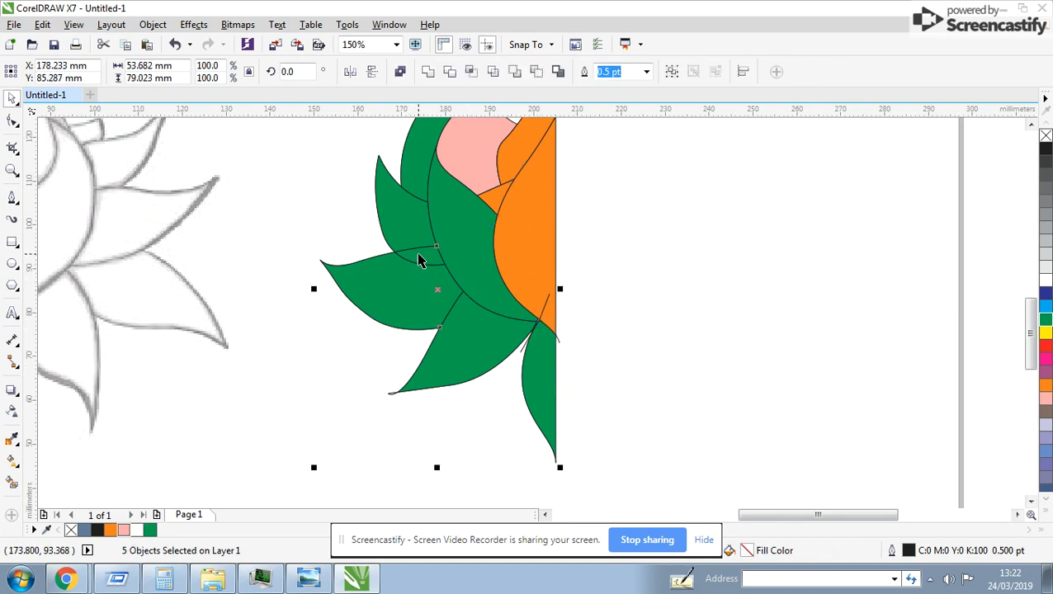
pyautogui.keyDown('shift'); pyautogui.click(456, 164); pyautogui.keyUp('shift')
pyautogui.scroll(1, 479, 167)
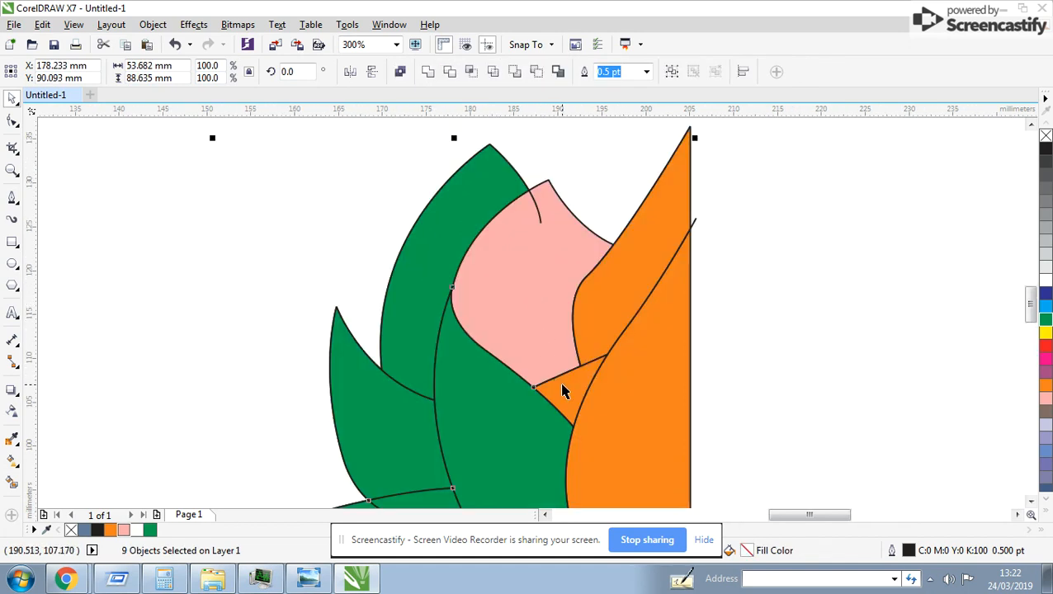
pyautogui.keyDown('shift'); pyautogui.click(580, 357); pyautogui.keyUp('shift')
pyautogui.keyDown('shift'); pyautogui.click(618, 347); pyautogui.keyUp('shift')
pyautogui.scroll(-2, 618, 347)
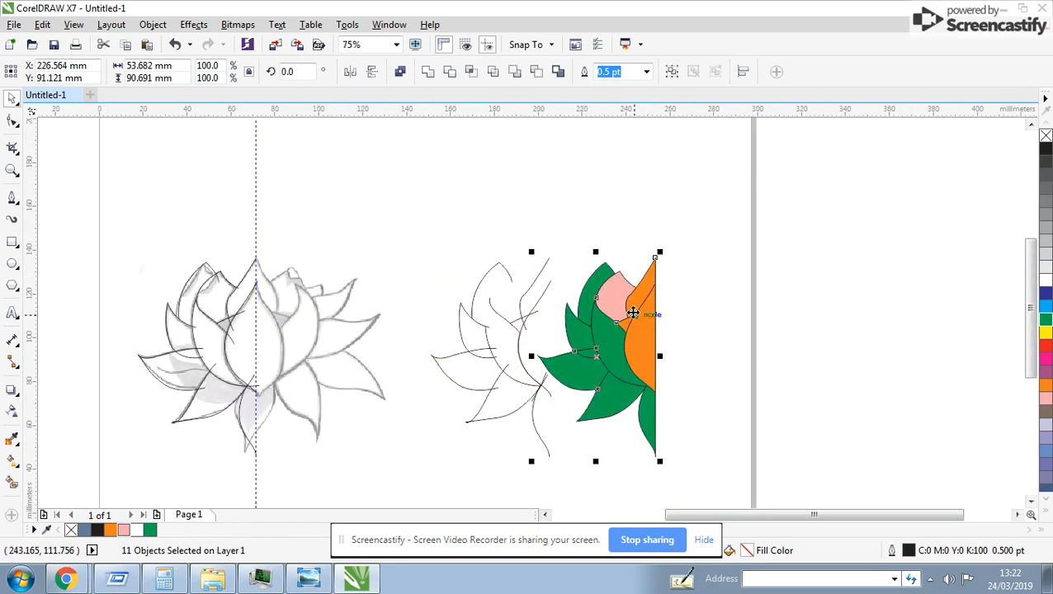
pyautogui.hotkey('ctrl', 'z')
pyautogui.scroll(-1, 631, 345)
pyautogui.moveTo(483, 304); pyautogui.dragTo(544, 303)
# Step: Try deleting the copied outlines beside the coloured petals, and undo the deletion
pyautogui.moveTo(529, 242); pyautogui.dragTo(417, 422)
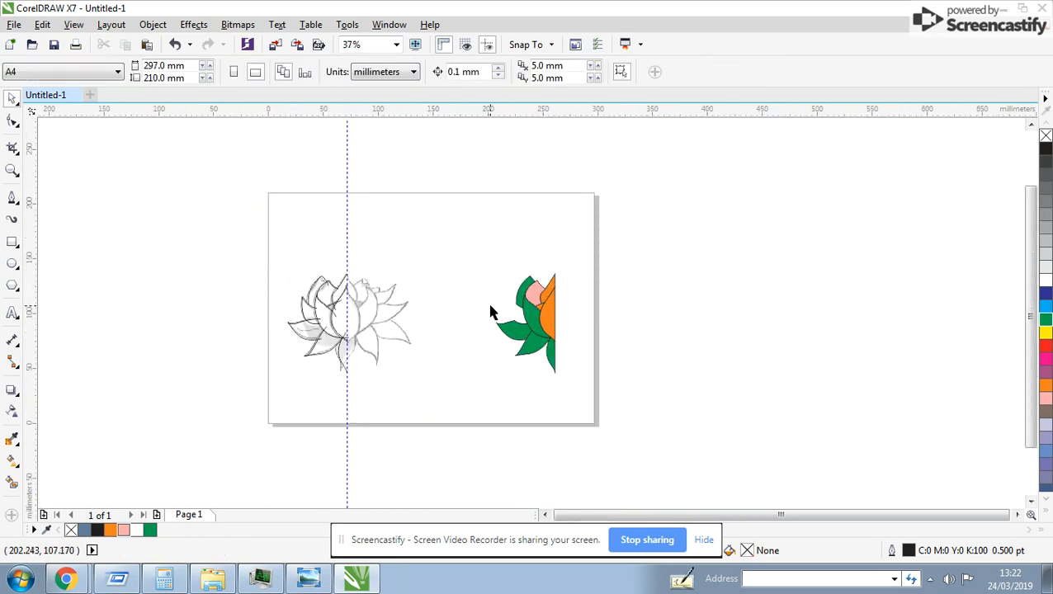
pyautogui.hotkey('ctrl', 'z')
pyautogui.scroll(1, 548, 316)
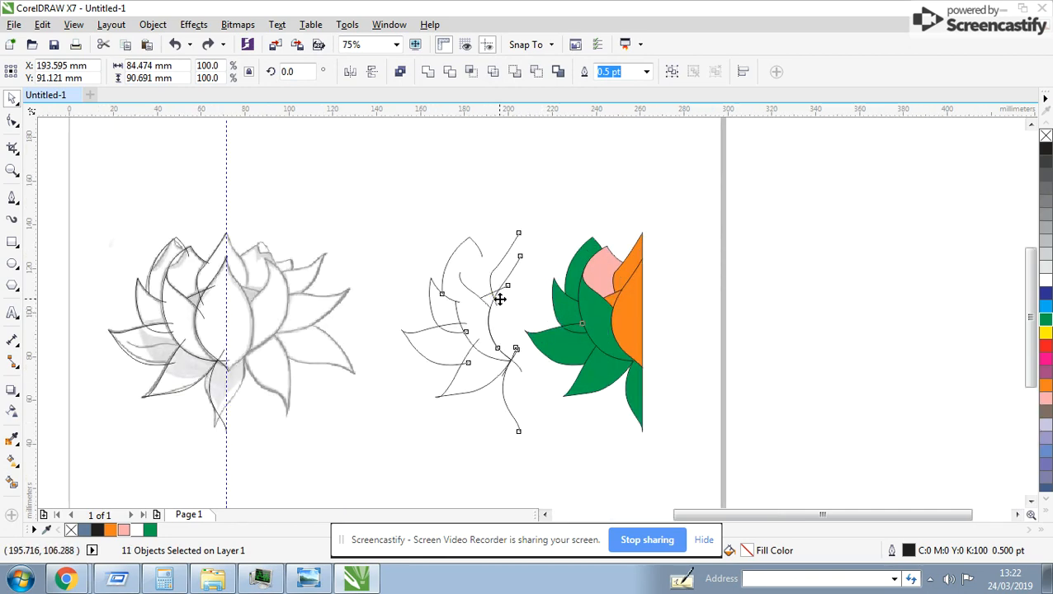
# Step: Move the copied outlines to the right of the coloured half-lotus
pyautogui.moveTo(501, 299); pyautogui.dragTo(774, 313)
pyautogui.scroll(-2, 575, 290)
pyautogui.click(573, 284)
# Step: Unlock the sketch bitmap and place a copy of all the artwork above the page
pyautogui.hotkey('ctrl', 'a')
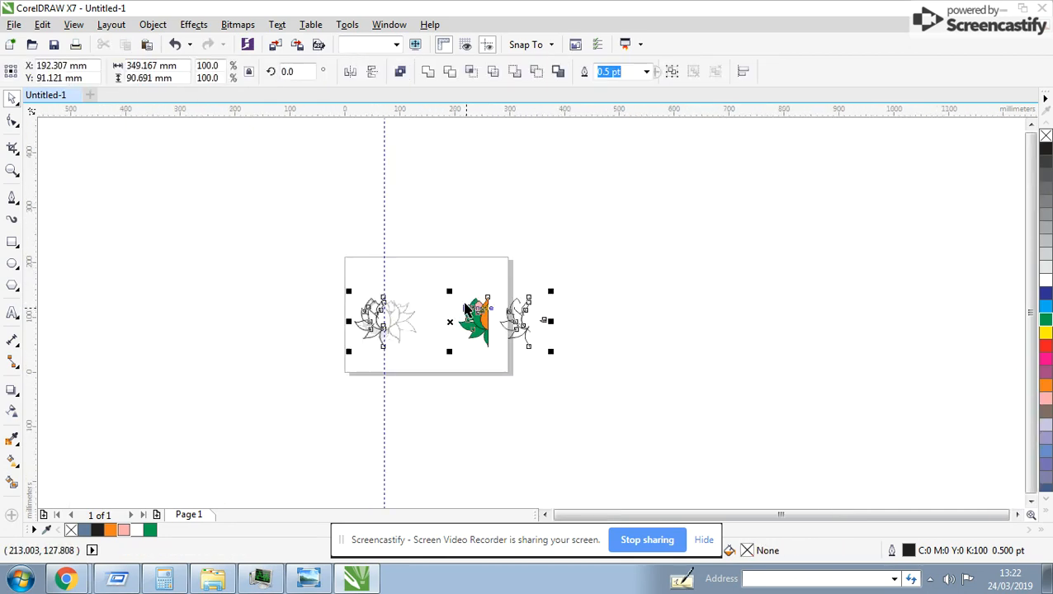
pyautogui.click(474, 314)
pyautogui.click(399, 310)
pyautogui.rightClick(399, 310)
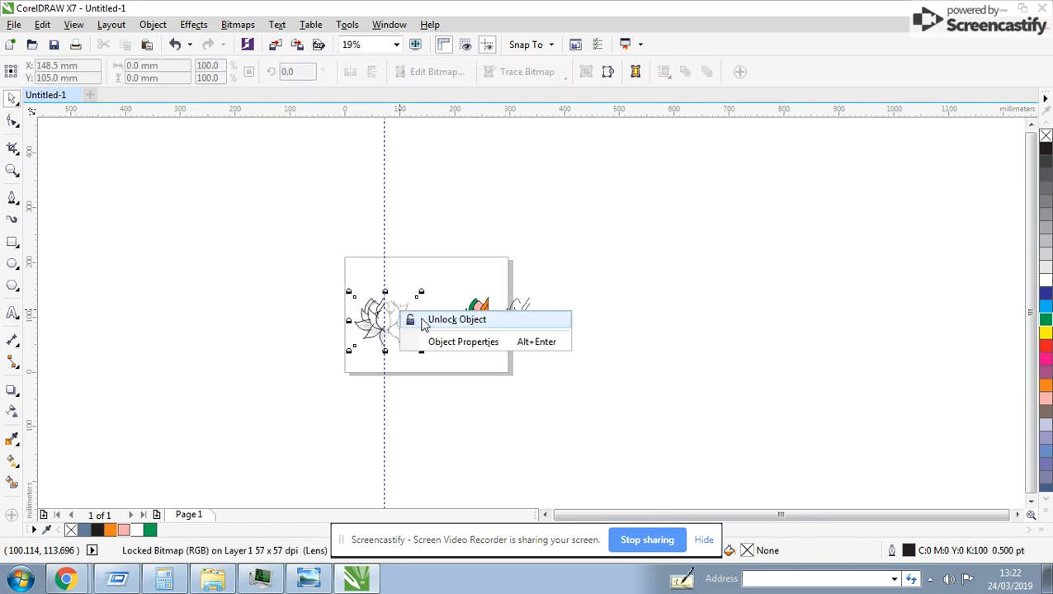
pyautogui.click(425, 320)
pyautogui.hotkey('ctrl', 'a')
pyautogui.moveTo(476, 319); pyautogui.dragTo(471, 203)
pyautogui.rightClick(471, 203)
pyautogui.scroll(2, 471, 203)
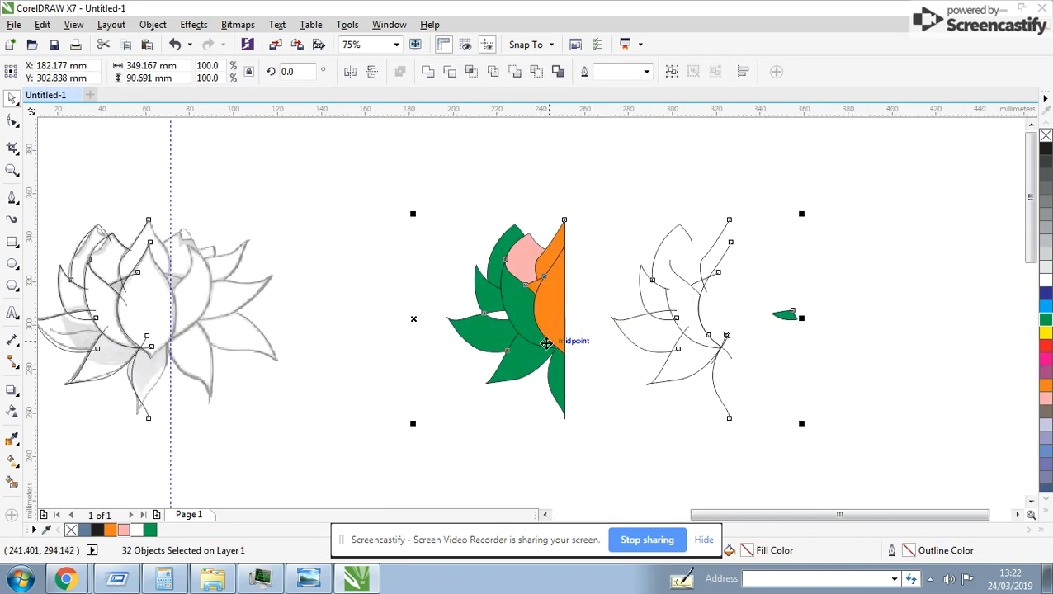
# Step: Delete the sketch with its traced lines from the page, and move the coloured half and copied outlines further left
pyautogui.scroll(-1, 544, 338)
pyautogui.moveTo(405, 239)
pyautogui.mouseDown()
pyautogui.moveTo(261, 426)
pyautogui.moveTo(777, 431)
pyautogui.mouseUp()
pyautogui.press('Delete')
pyautogui.moveTo(532, 307); pyautogui.dragTo(405, 301)
pyautogui.scroll(1, 404, 301)
pyautogui.click(572, 239)
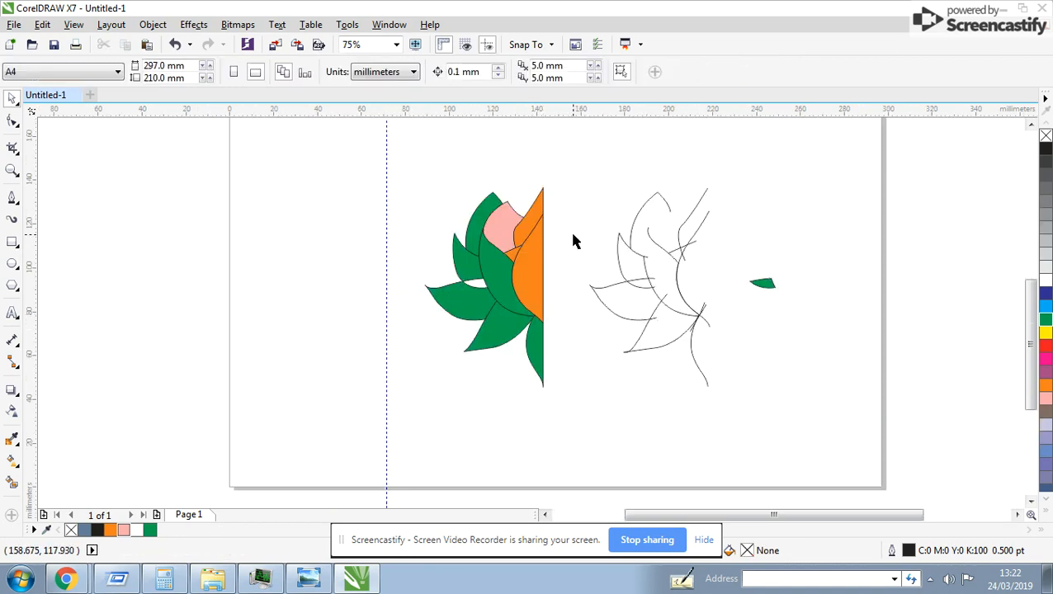
# Step: Fill the front central petal with light pink (C0 M40 Y20 K0) and remove its outline
pyautogui.scroll(1, 533, 317)
pyautogui.click(533, 317)
pyautogui.scroll(-2, 494, 347)
pyautogui.scroll(1, 531, 298)
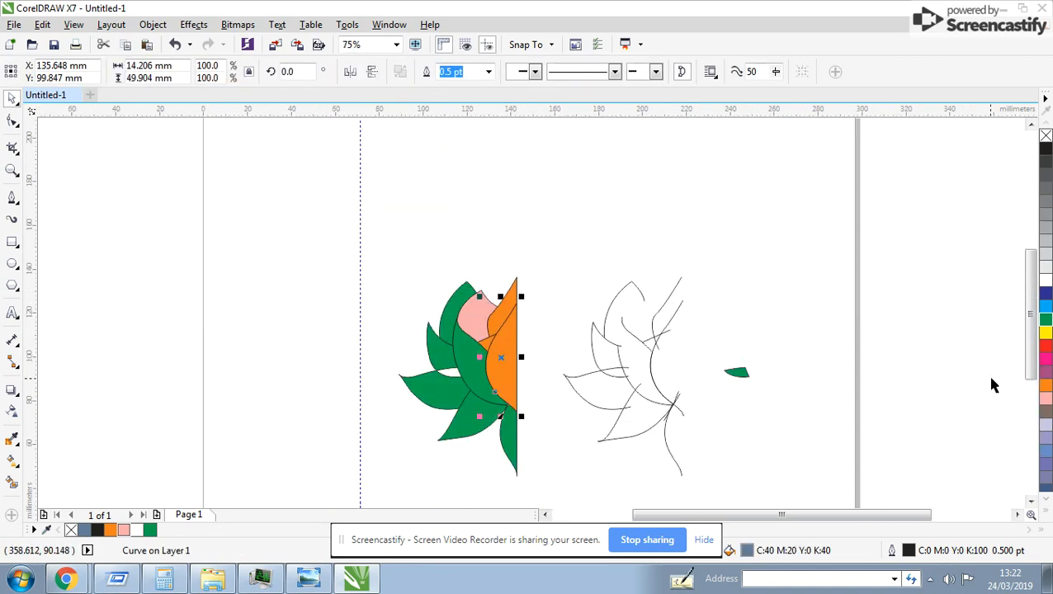
pyautogui.click(1045, 399)
pyautogui.scroll(1, 495, 360)
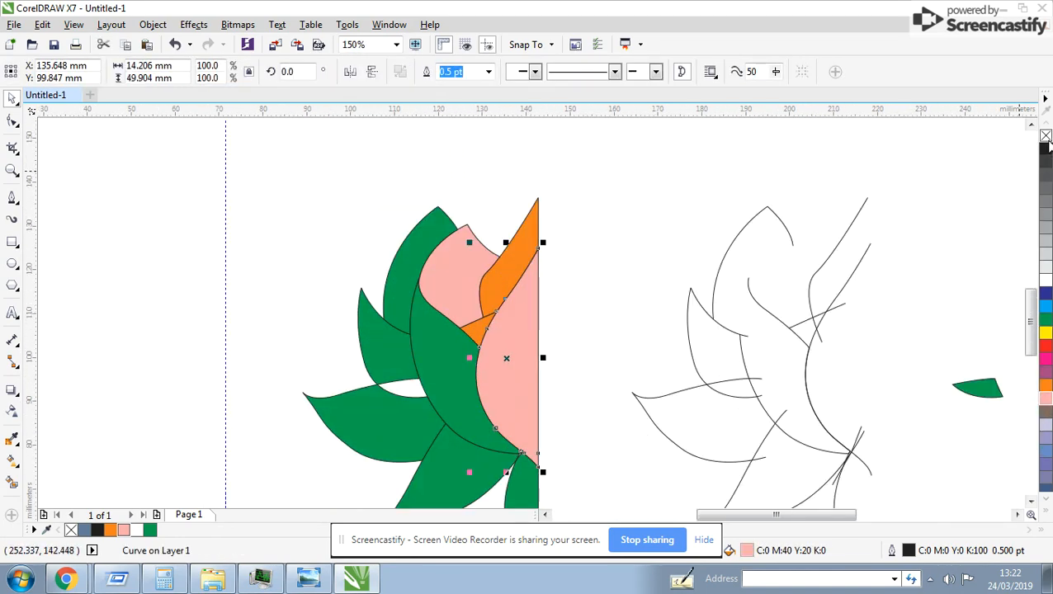
pyautogui.rightClick(1045, 137)
# Step: Fill the pointed petal behind the front central petal with a deeper pink, C0 M51 Y16 K0
pyautogui.click(514, 256)
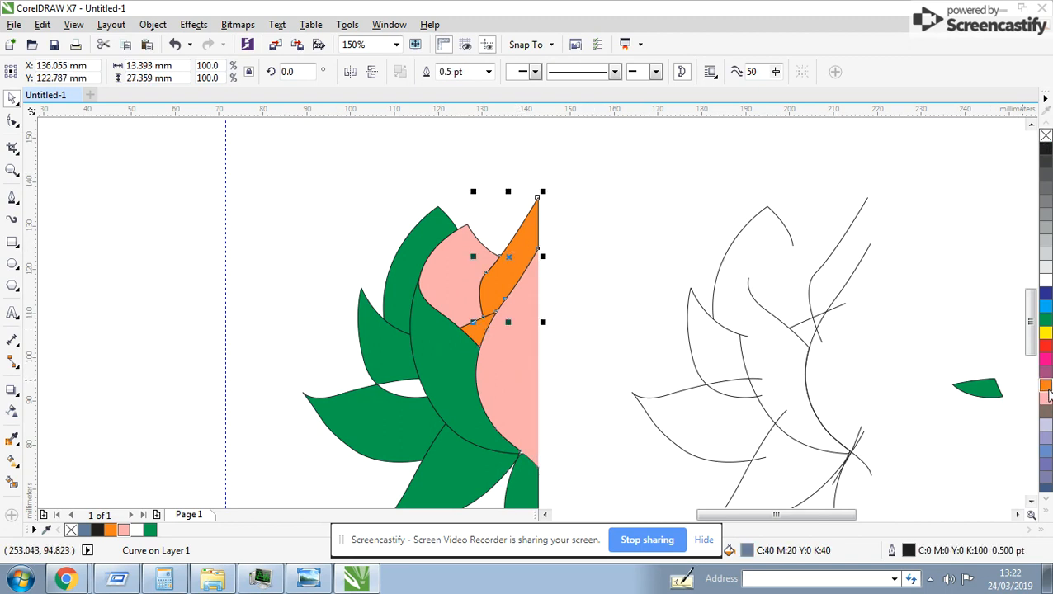
pyautogui.click(1046, 399)
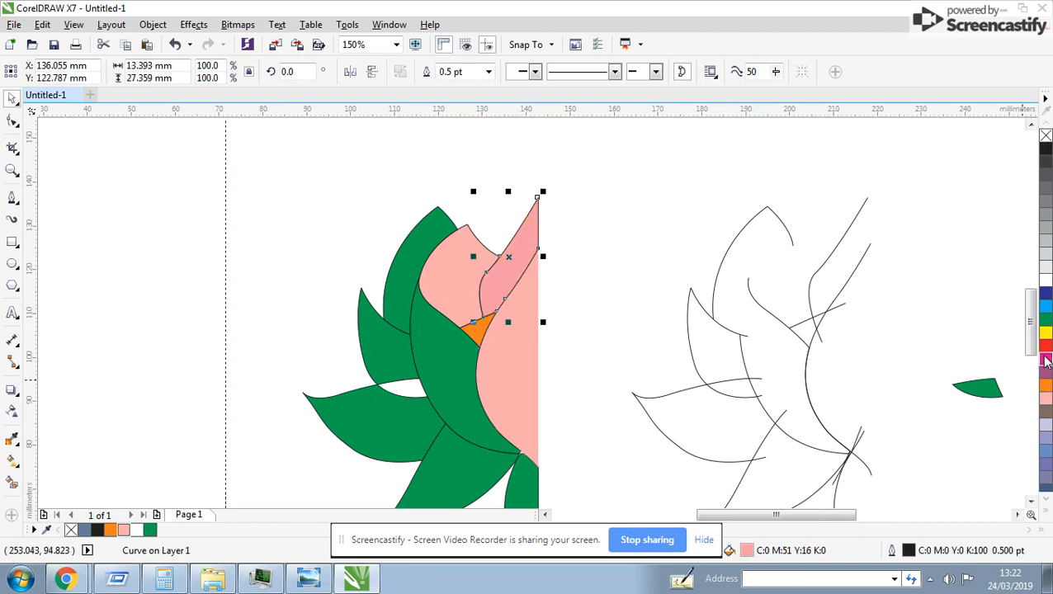
pyautogui.click(498, 287)
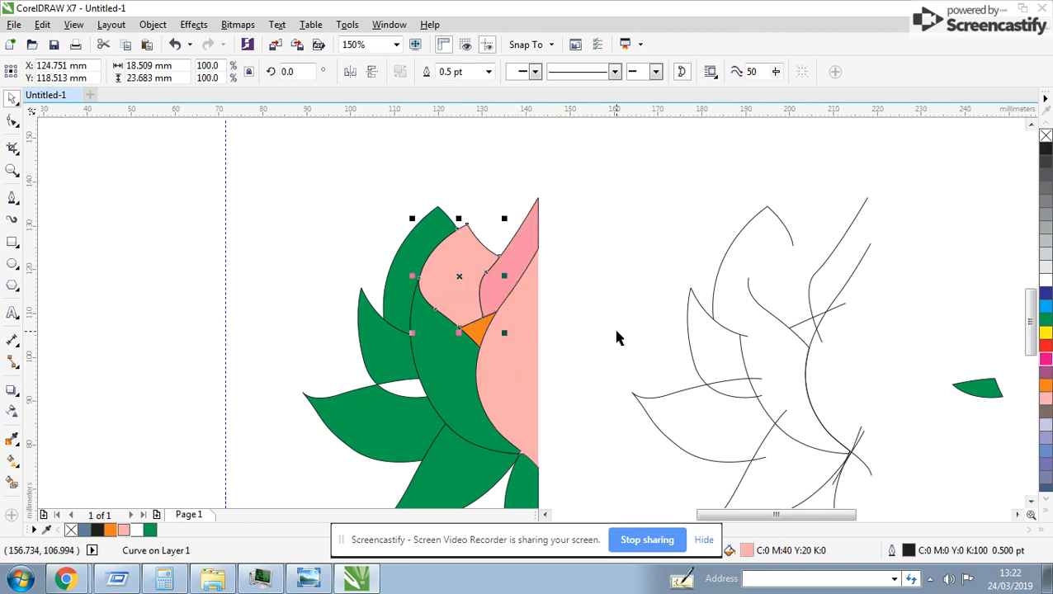
pyautogui.click(441, 381)
# Step: Give the front central petal a vertical linear gradient from light pink to the deeper pink sampled from the petal behind it
pyautogui.click(521, 394)
pyautogui.click(12, 460)
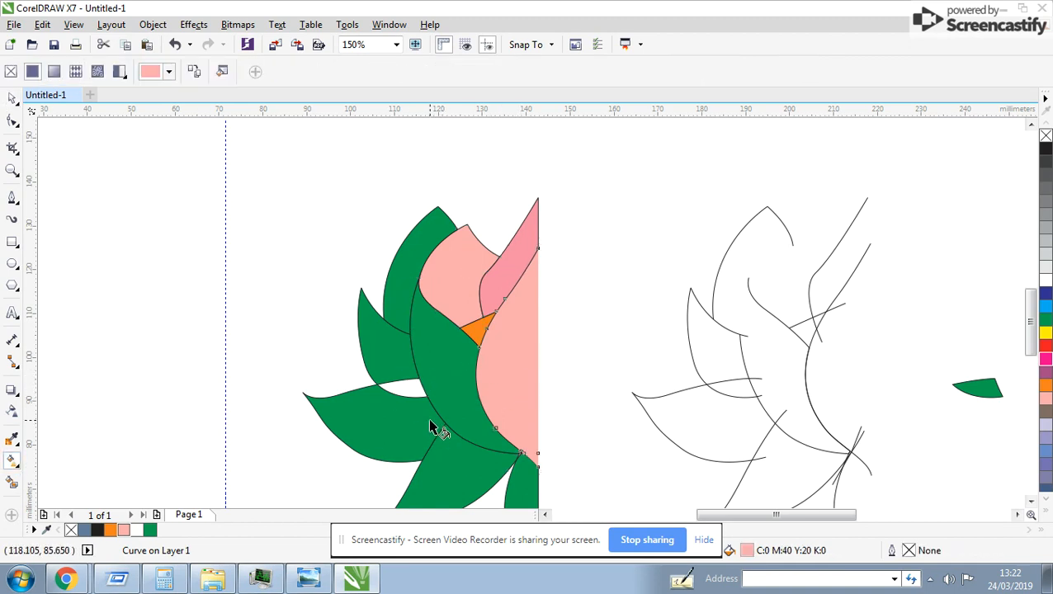
pyautogui.moveTo(529, 299); pyautogui.dragTo(529, 439)
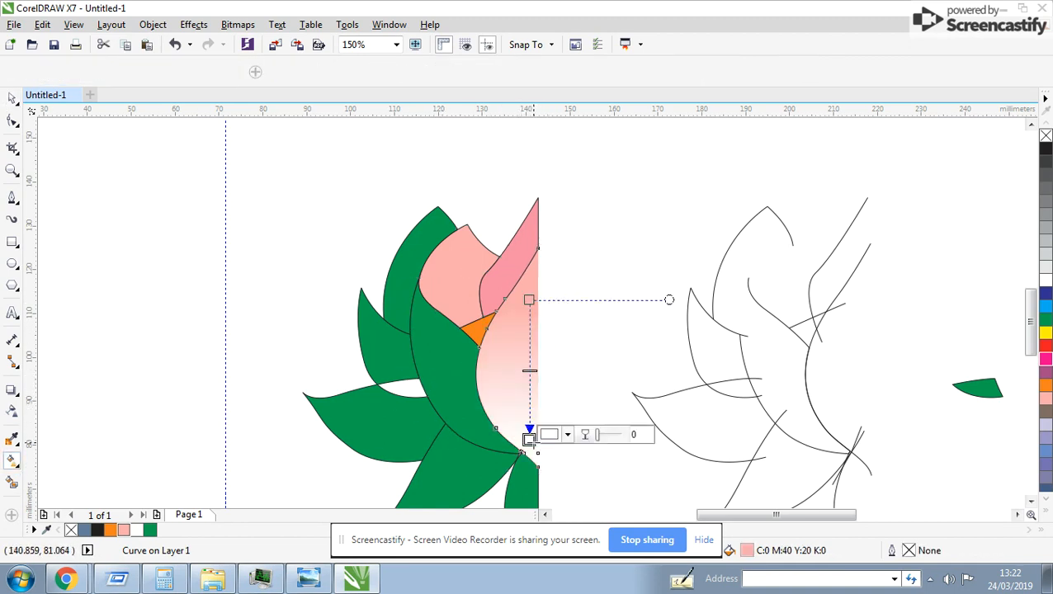
pyautogui.click(566, 435)
pyautogui.click(600, 272)
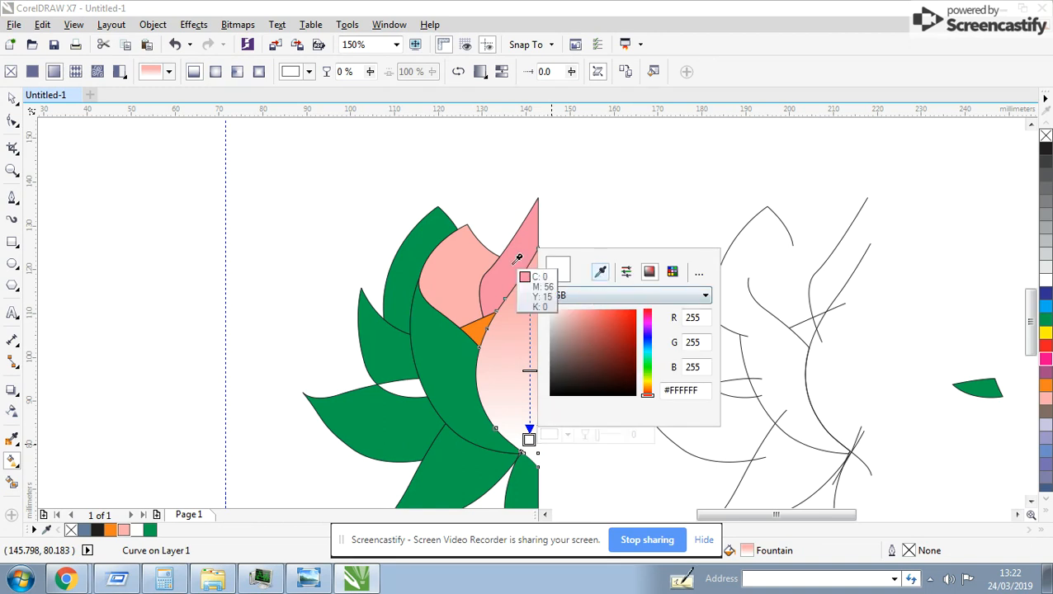
pyautogui.click(497, 313)
# Step: Copy the front petal's gradient fill and no-outline setting to all the other petals and the small orange triangle
pyautogui.click(13, 447)
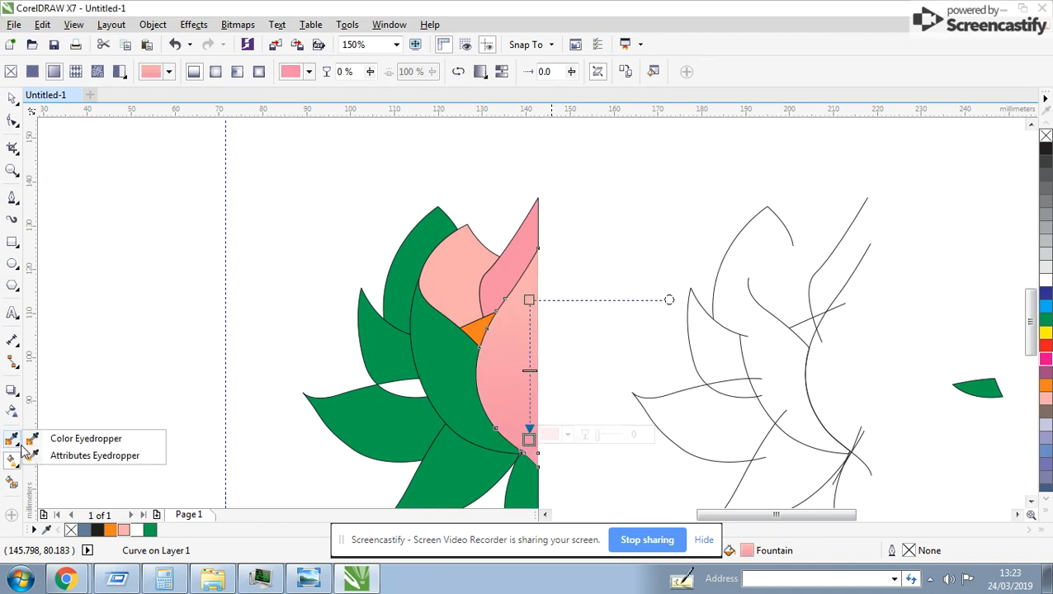
pyautogui.click(83, 448)
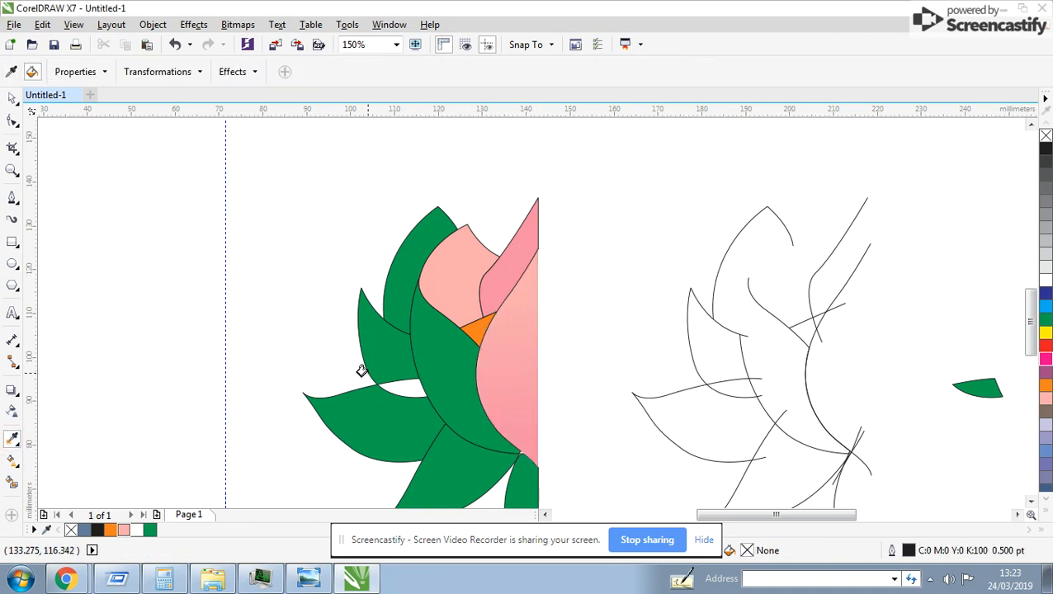
pyautogui.press('space')
pyautogui.click(15, 443)
pyautogui.click(495, 285)
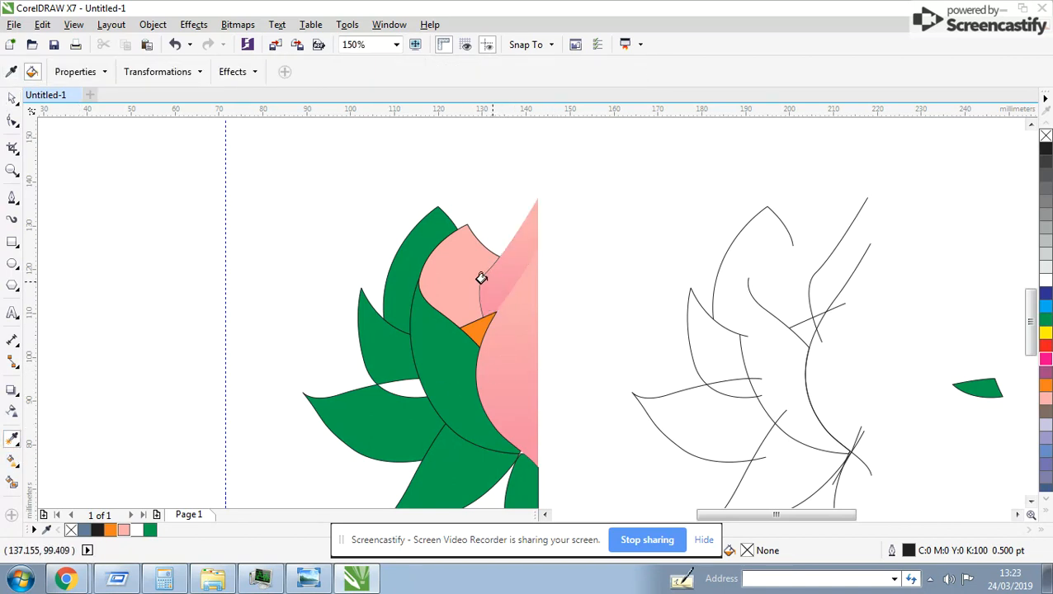
pyautogui.click(448, 265)
pyautogui.click(411, 245)
pyautogui.click(423, 332)
pyautogui.click(384, 375)
pyautogui.click(415, 397)
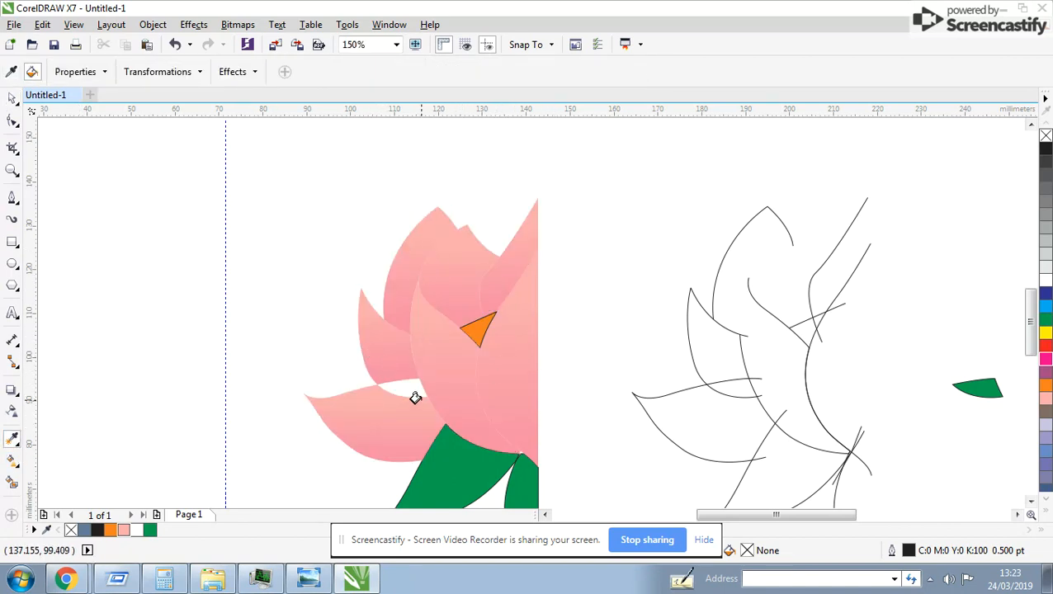
pyautogui.click(447, 433)
pyautogui.click(524, 469)
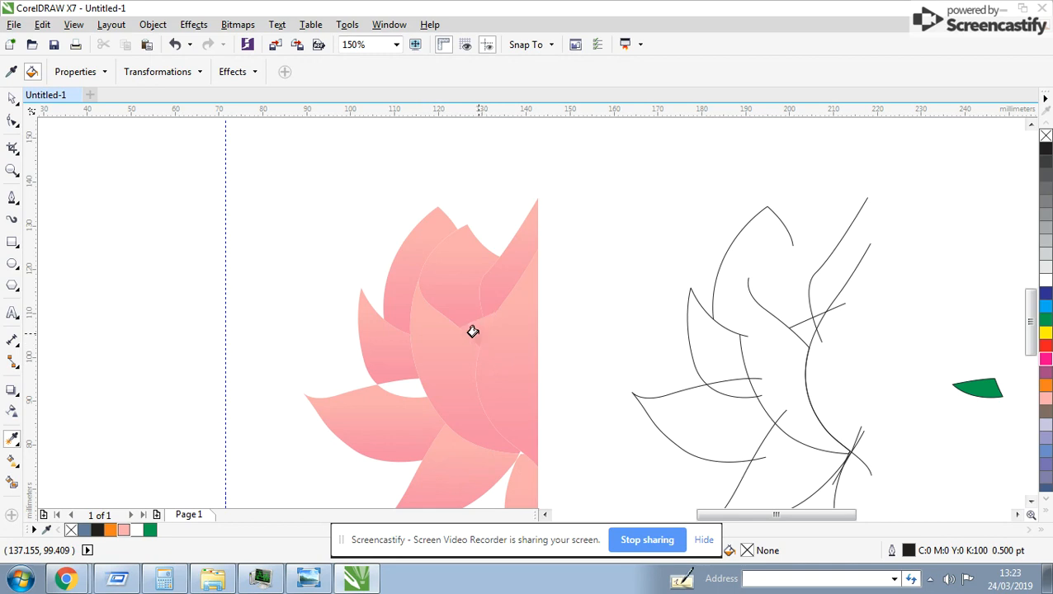
# Step: Smart Fill the empty gap between the two left side petals and weld it to the upper side petal
pyautogui.click(12, 485)
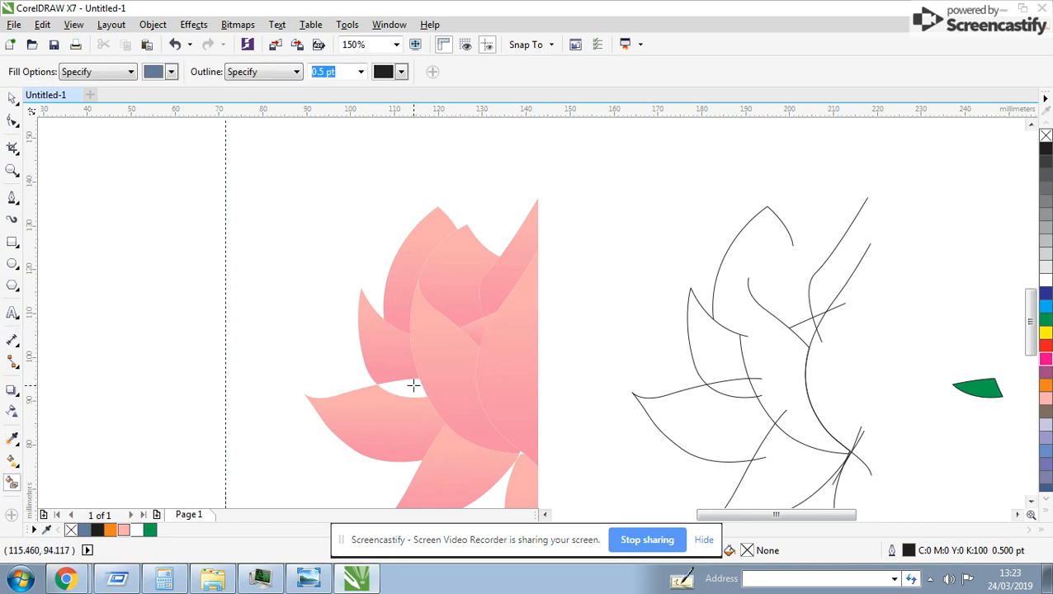
pyautogui.click(409, 386)
pyautogui.click(12, 97)
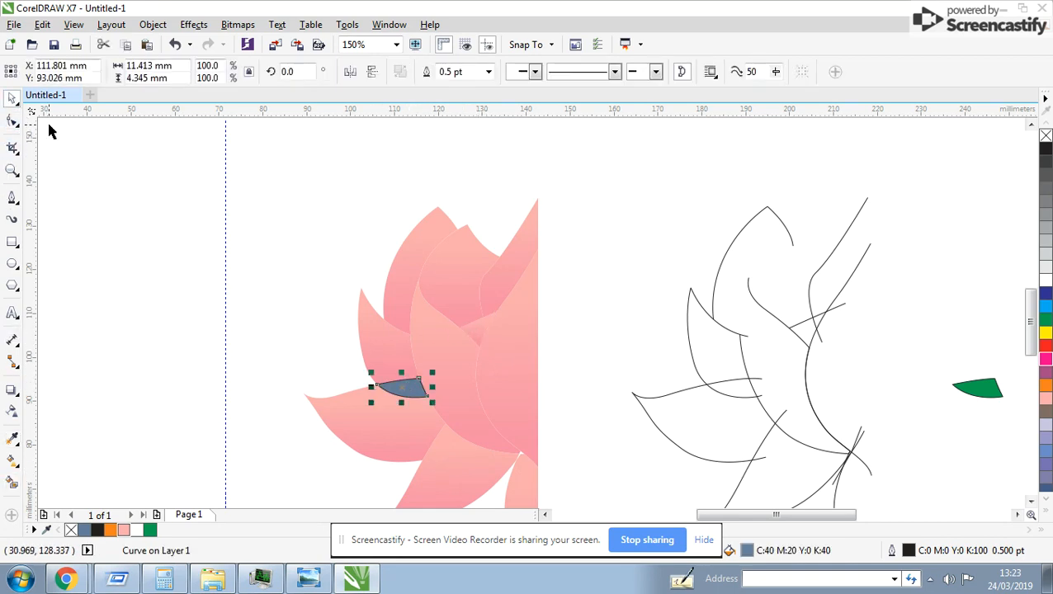
pyautogui.keyDown('shift'); pyautogui.click(361, 330); pyautogui.keyUp('shift')
pyautogui.click(432, 76)
pyautogui.click(496, 170)
# Step: Select the whole pink half-lotus and move it to the left edge of the page
pyautogui.scroll(-1, 514, 352)
pyautogui.moveTo(569, 200); pyautogui.dragTo(420, 409)
pyautogui.scroll(-1, 484, 322)
pyautogui.moveTo(532, 312); pyautogui.dragTo(436, 297)
pyautogui.scroll(2, 436, 297)
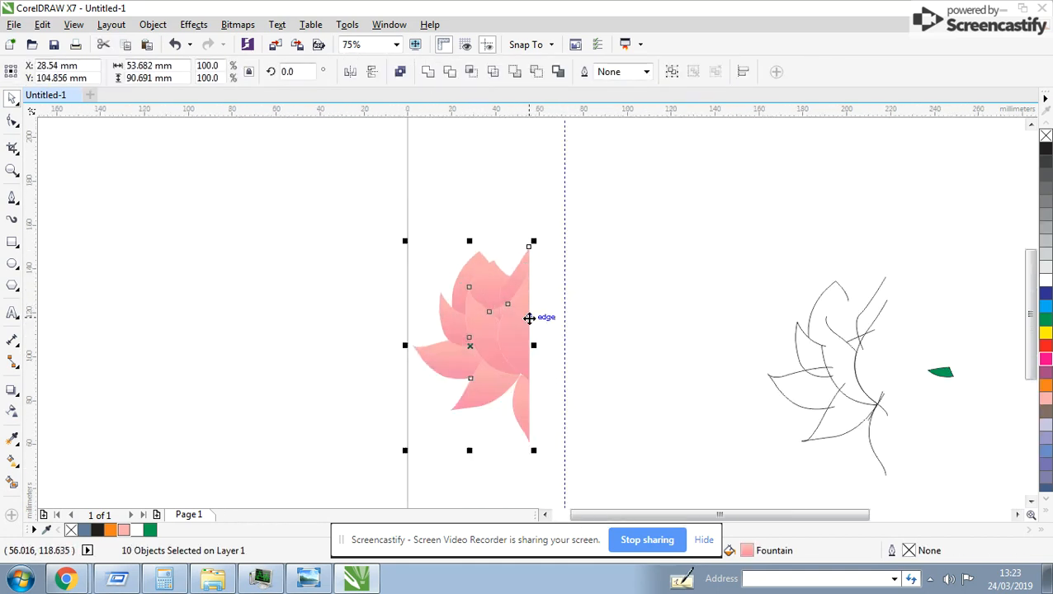
# Step: Create a mirrored copy of the half-lotus across its straight edge to complete the flower
pyautogui.moveTo(405, 344); pyautogui.dragTo(577, 324)
pyautogui.rightClick(577, 324)
pyautogui.click(572, 240)
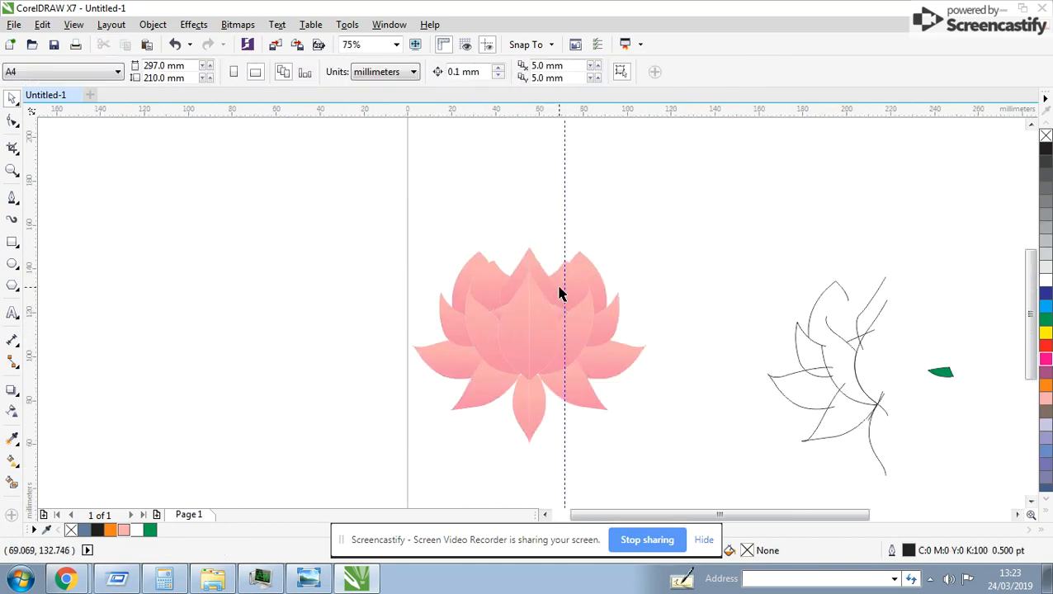
# Step: Try to merge the two halves of the front central petal
pyautogui.scroll(1, 561, 292)
pyautogui.click(508, 330)
pyautogui.keyDown('shift'); pyautogui.click(448, 332); pyautogui.keyUp('shift')
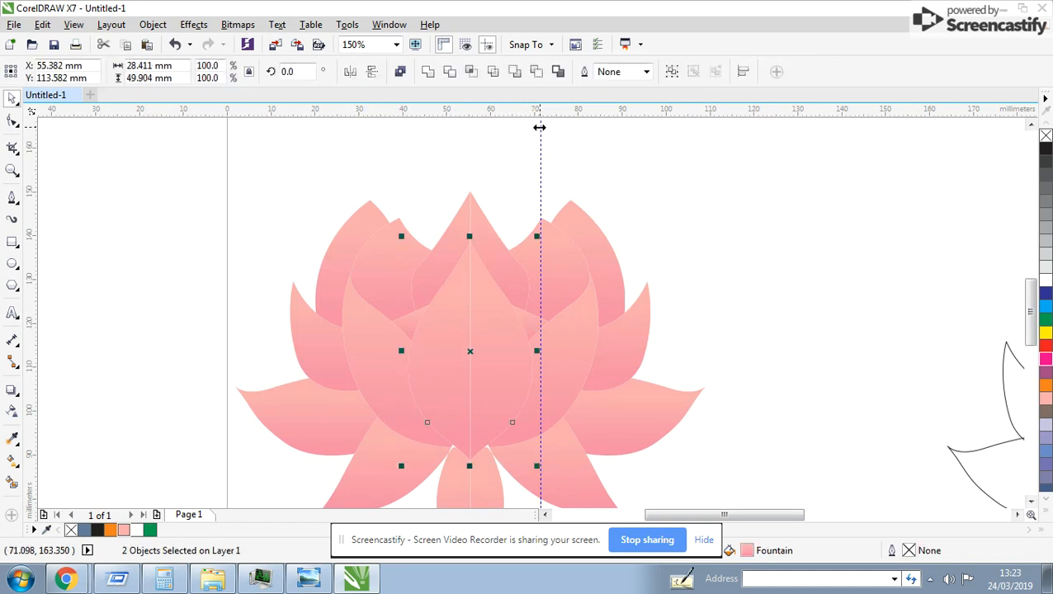
pyautogui.click(451, 75)
# Step: Weld the two halves of the pointed petal behind the front central petal
pyautogui.click(482, 221)
pyautogui.keyDown('shift'); pyautogui.click(462, 223); pyautogui.keyUp('shift')
pyautogui.click(429, 72)
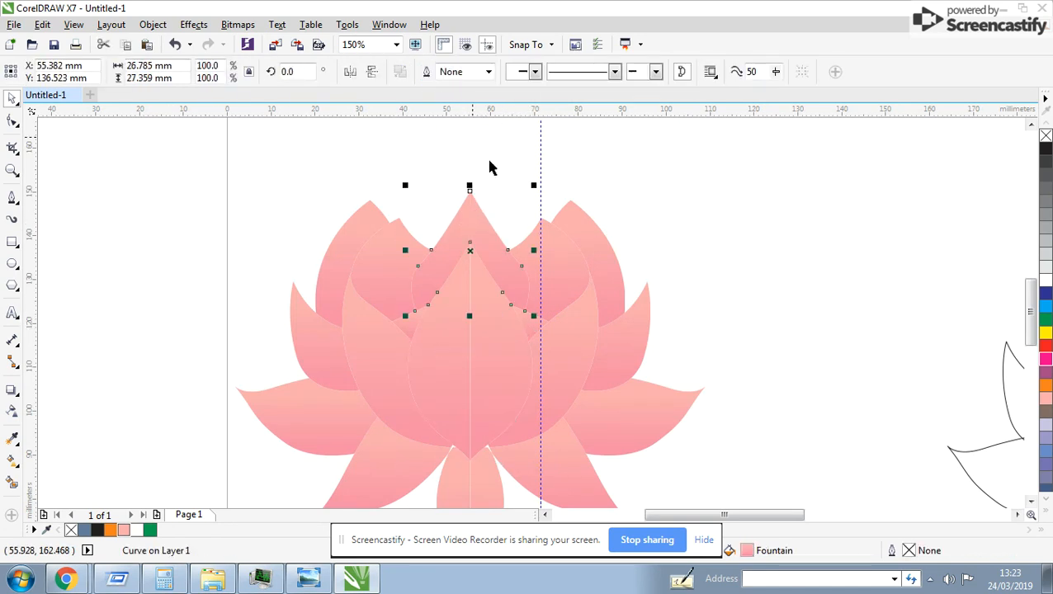
# Step: Weld the two halves of the bottom central petal into one shape
pyautogui.scroll(-1, 551, 192)
pyautogui.scroll(1, 527, 322)
pyautogui.scroll(1, 494, 350)
pyautogui.click(531, 313)
pyautogui.keyDown('shift'); pyautogui.click(487, 318); pyautogui.keyUp('shift')
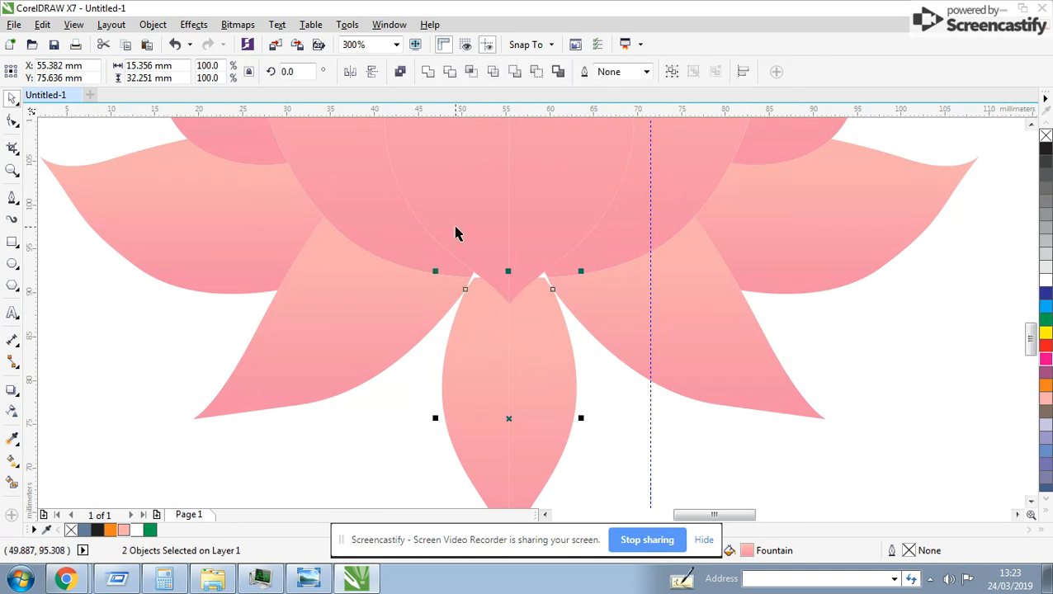
pyautogui.click(428, 73)
# Step: Delete the leftover copied outlines and the spare green piece beside the lotus
pyautogui.scroll(-2, 538, 296)
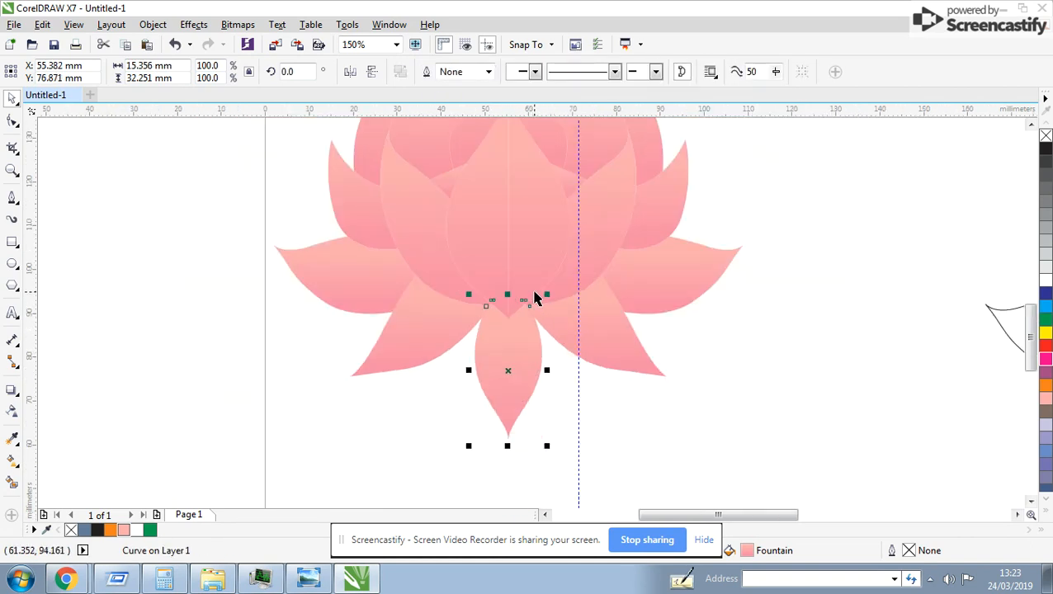
pyautogui.moveTo(696, 168); pyautogui.dragTo(977, 422)
pyautogui.press('Delete')
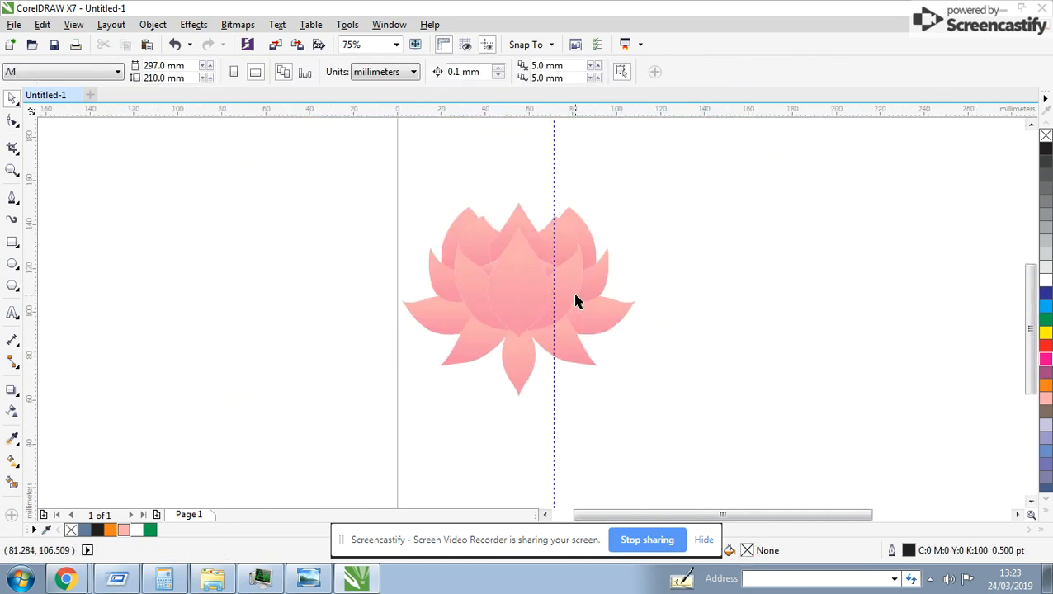
# Step: Weld the left and right halves of the front central petal into one shape
pyautogui.scroll(1, 536, 249)
pyautogui.click(531, 315)
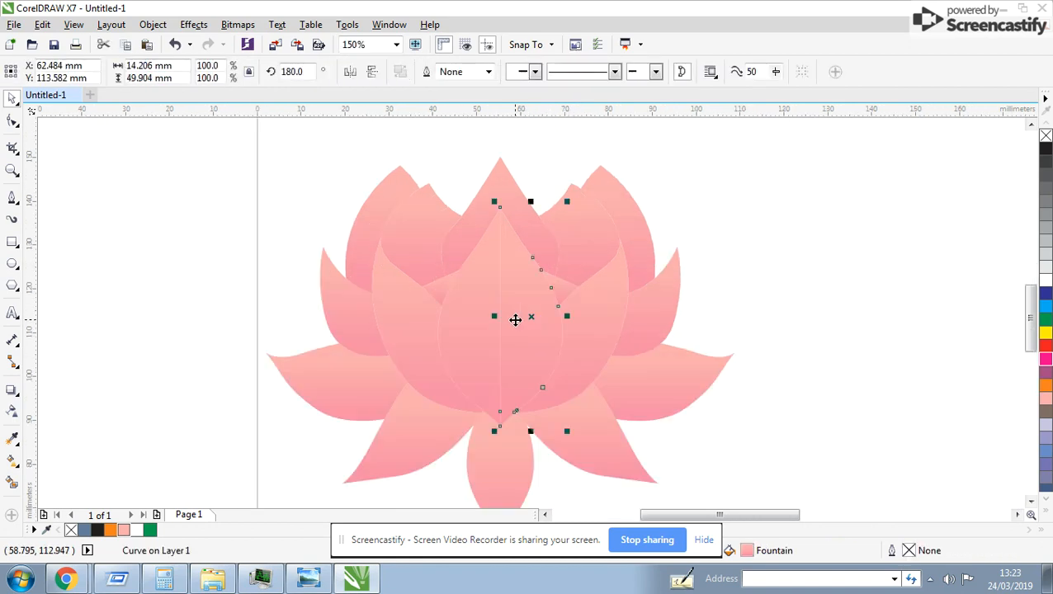
pyautogui.moveTo(514, 317); pyautogui.dragTo(528, 318)
pyautogui.hotkey('ctrl', 'z')
pyautogui.keyDown('shift'); pyautogui.click(487, 317); pyautogui.keyUp('shift')
pyautogui.click(449, 73)
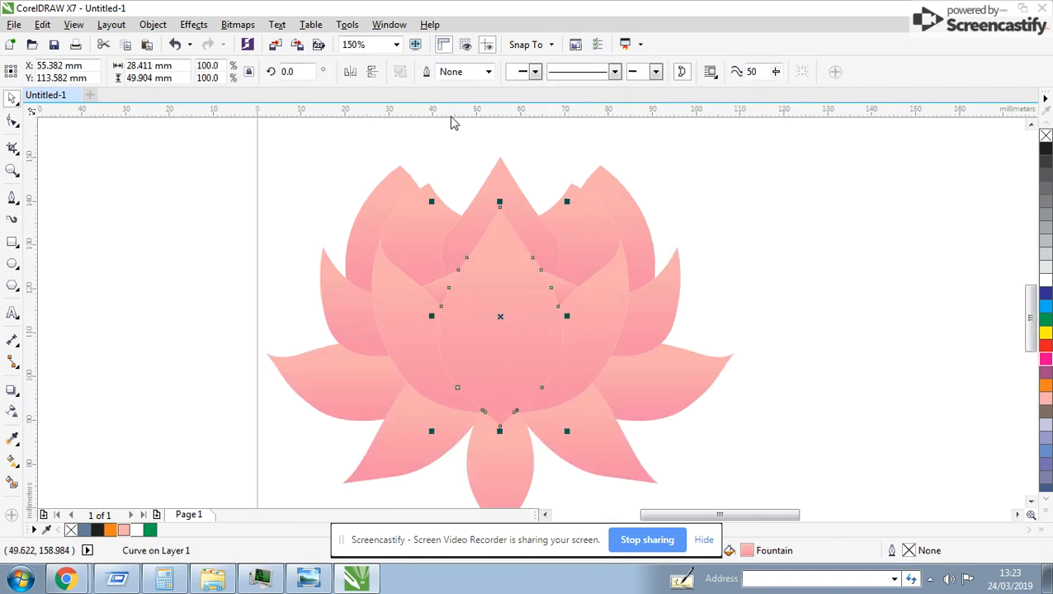
# Step: Add a middle colour stop to the front central petal's gradient and make it a dark rose, #D14960
pyautogui.click(13, 459)
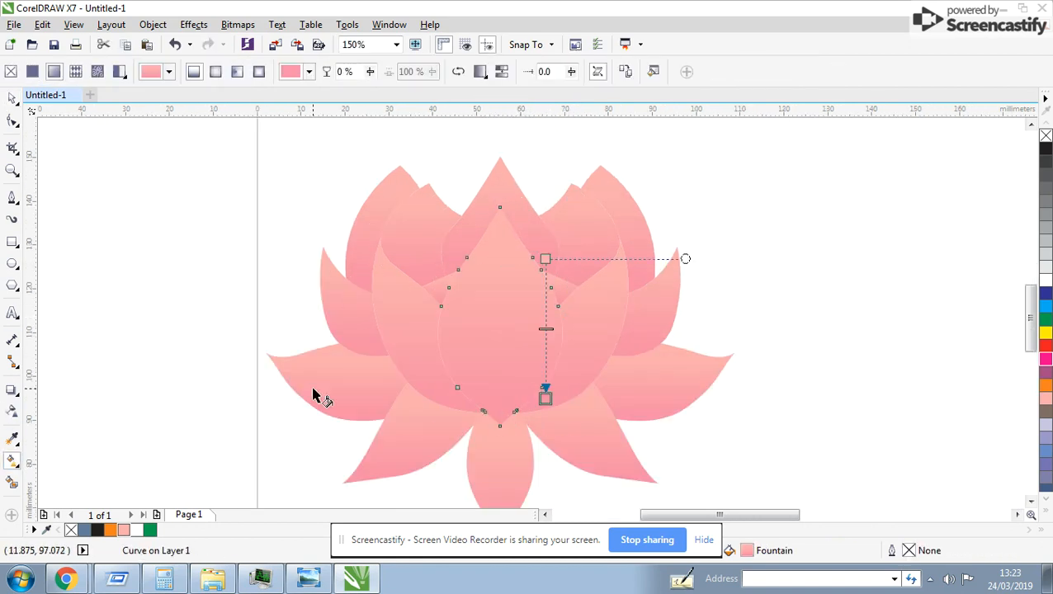
pyautogui.doubleClick(545, 338)
pyautogui.click(578, 333)
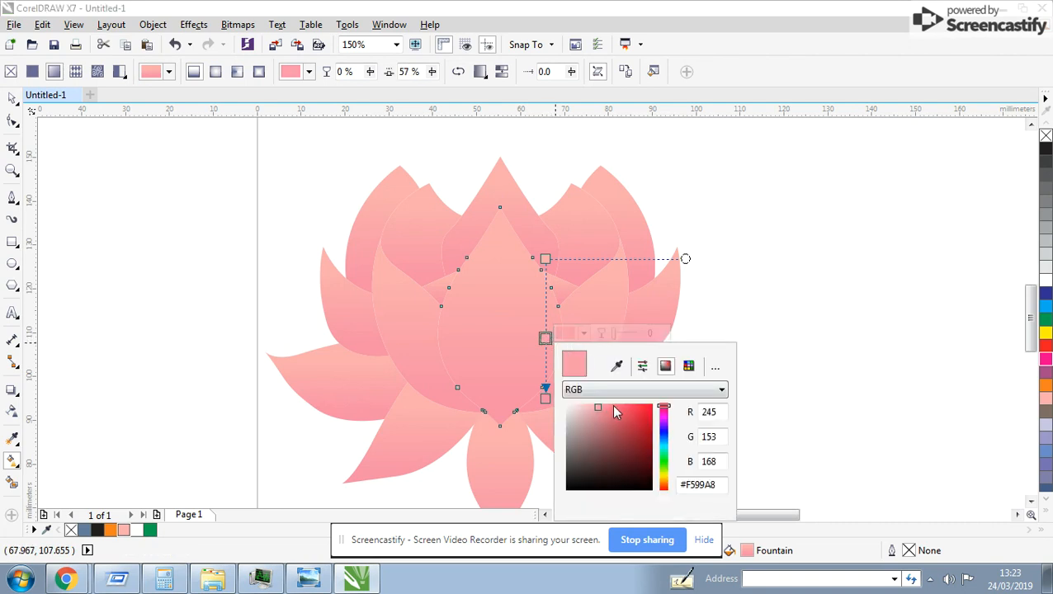
pyautogui.click(600, 424)
pyautogui.moveTo(601, 424); pyautogui.dragTo(605, 439)
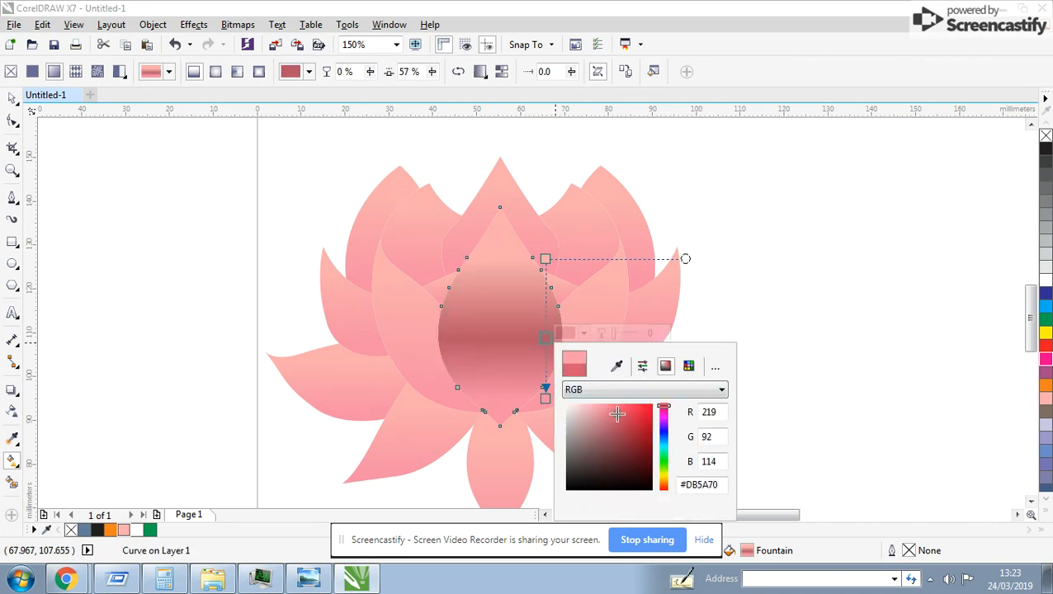
pyautogui.click(622, 420)
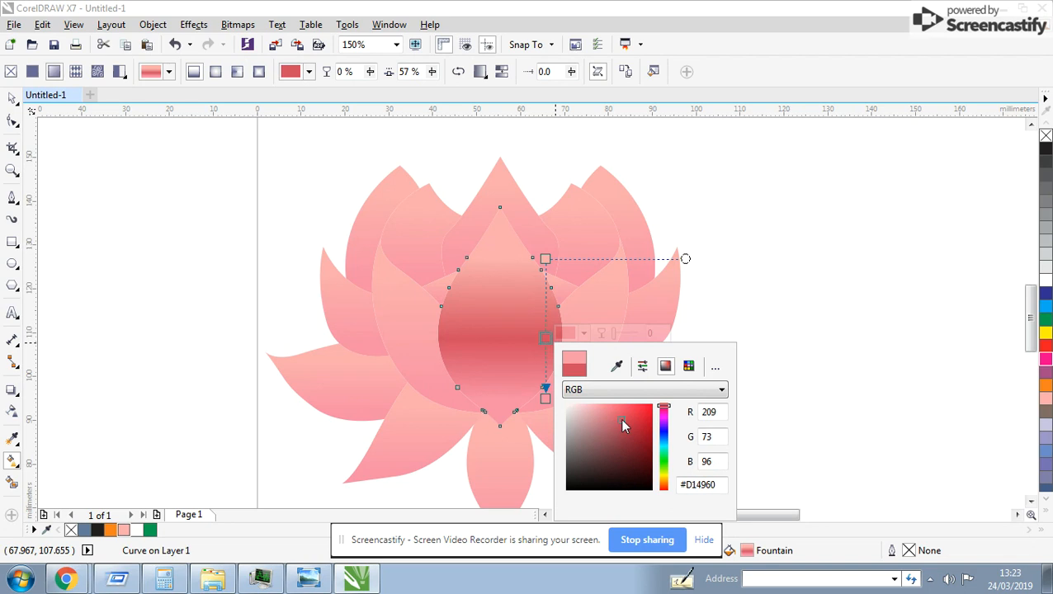
# Step: Raise the gradient's start to the level of the front petal's tip and set its end colour to bright red
pyautogui.moveTo(545, 258); pyautogui.dragTo(538, 213)
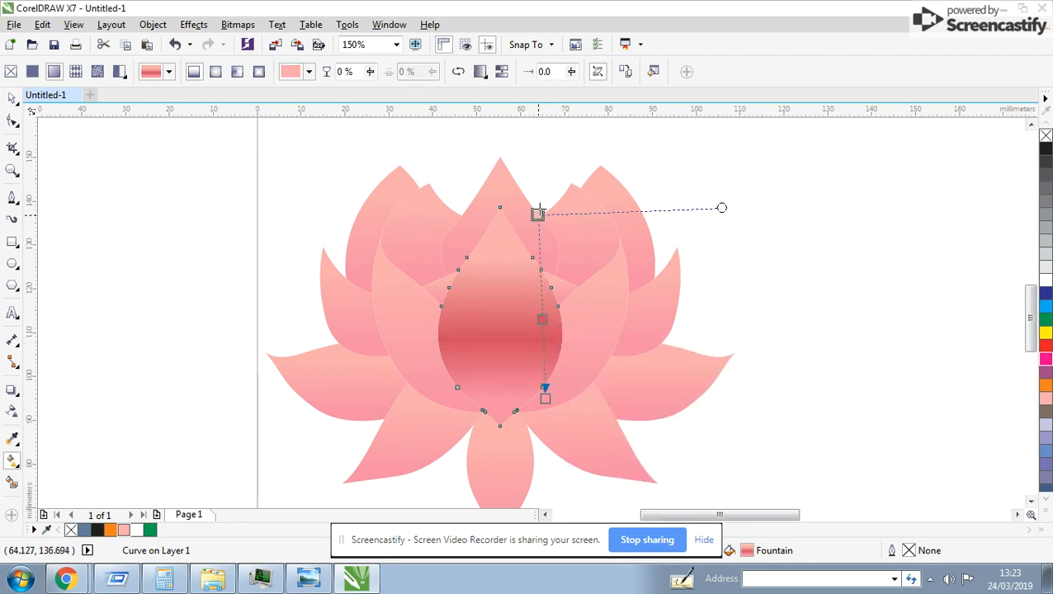
pyautogui.click(545, 396)
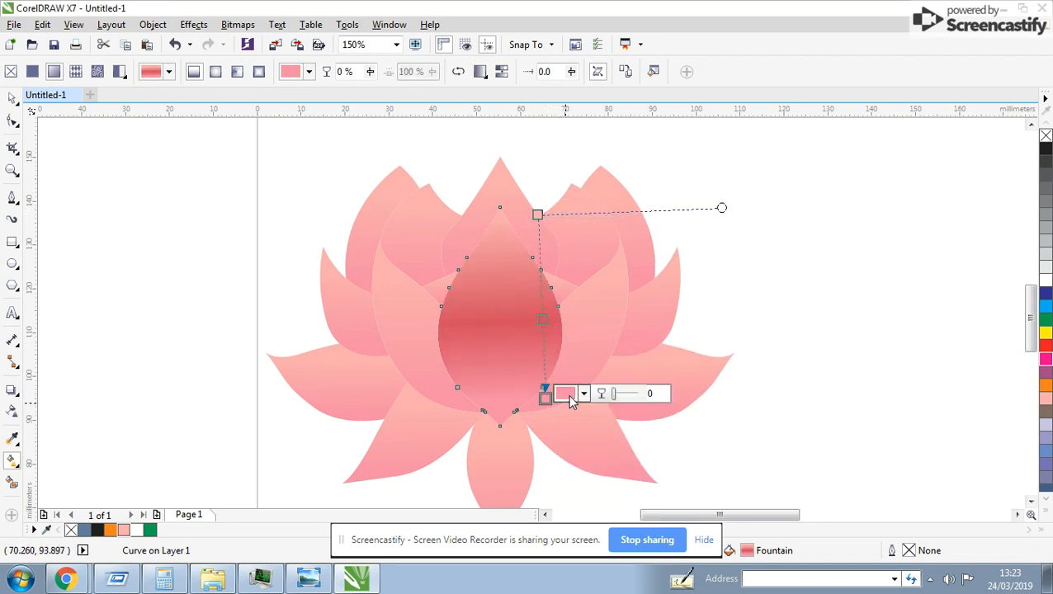
pyautogui.click(584, 394)
pyautogui.click(619, 276)
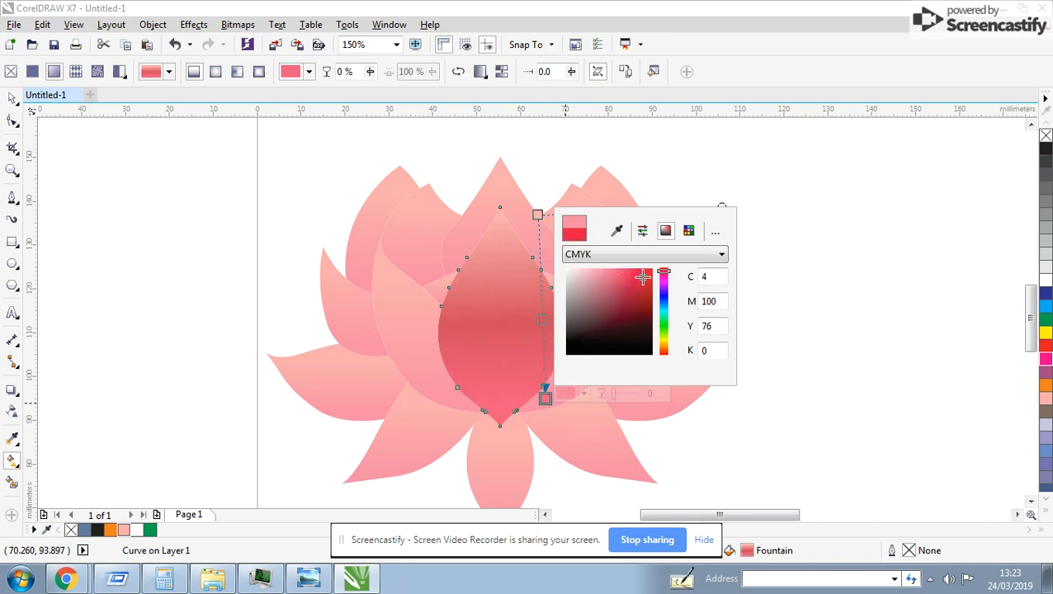
pyautogui.moveTo(641, 278); pyautogui.dragTo(645, 278)
pyautogui.click(499, 350)
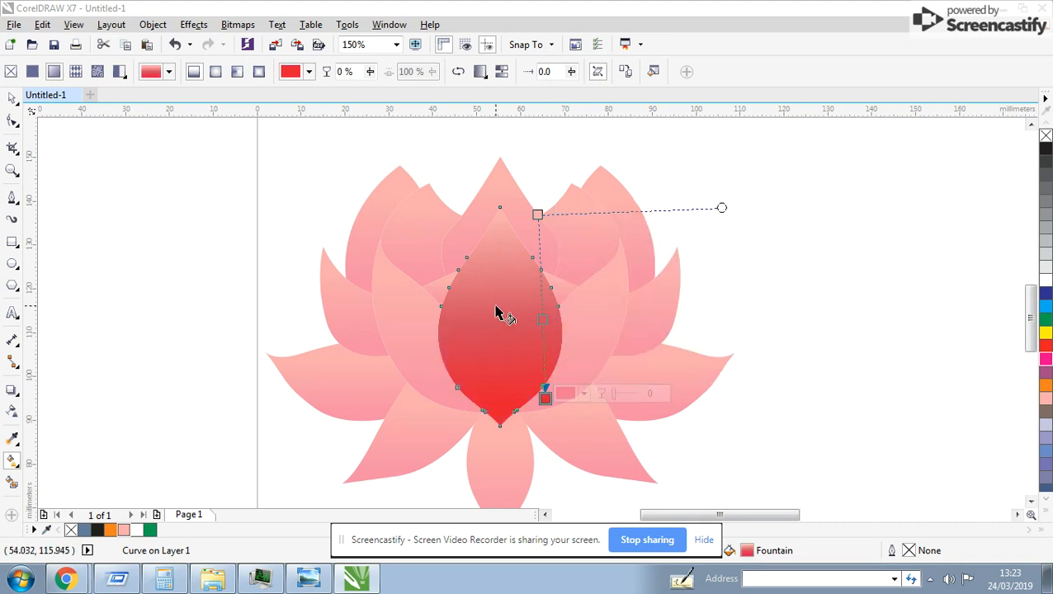
# Step: Recolour the middle stop of the front petal's gradient to light pink #F7B2D3
pyautogui.doubleClick(539, 321)
pyautogui.click(573, 315)
pyautogui.click(602, 395)
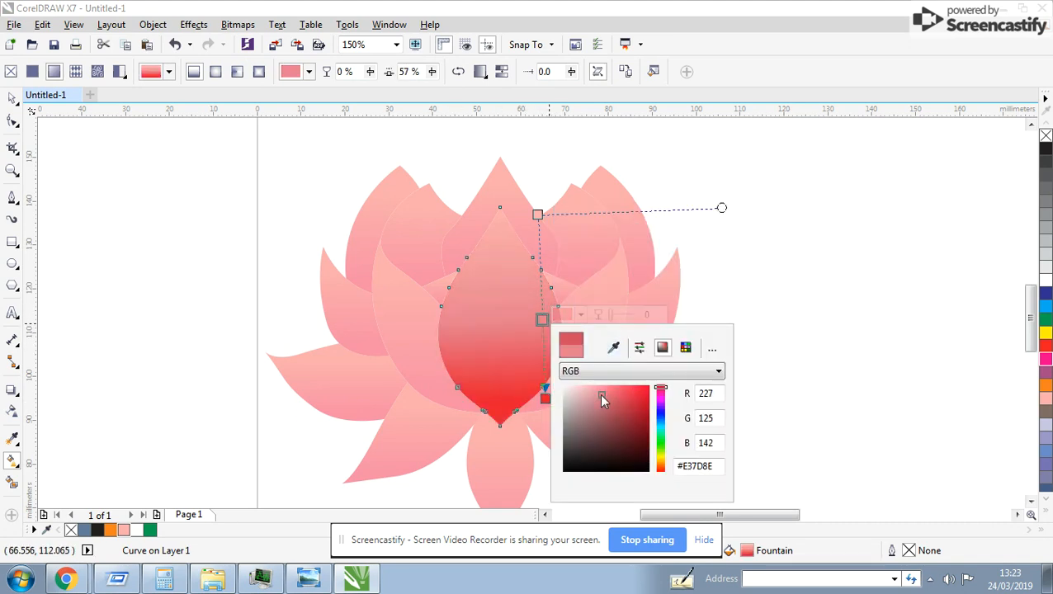
pyautogui.moveTo(657, 389); pyautogui.dragTo(660, 400)
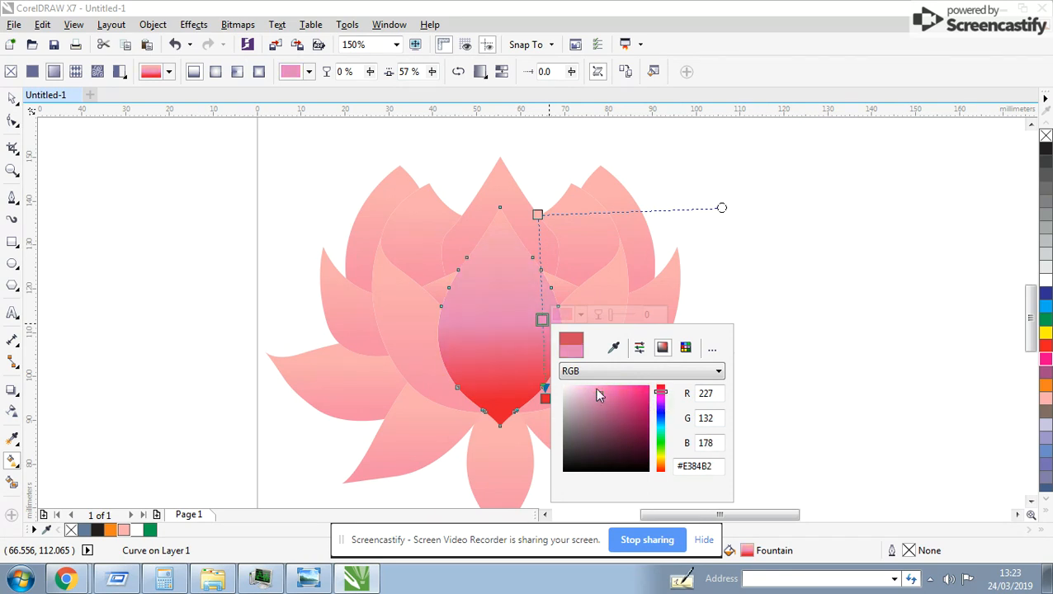
pyautogui.moveTo(599, 396); pyautogui.dragTo(587, 388)
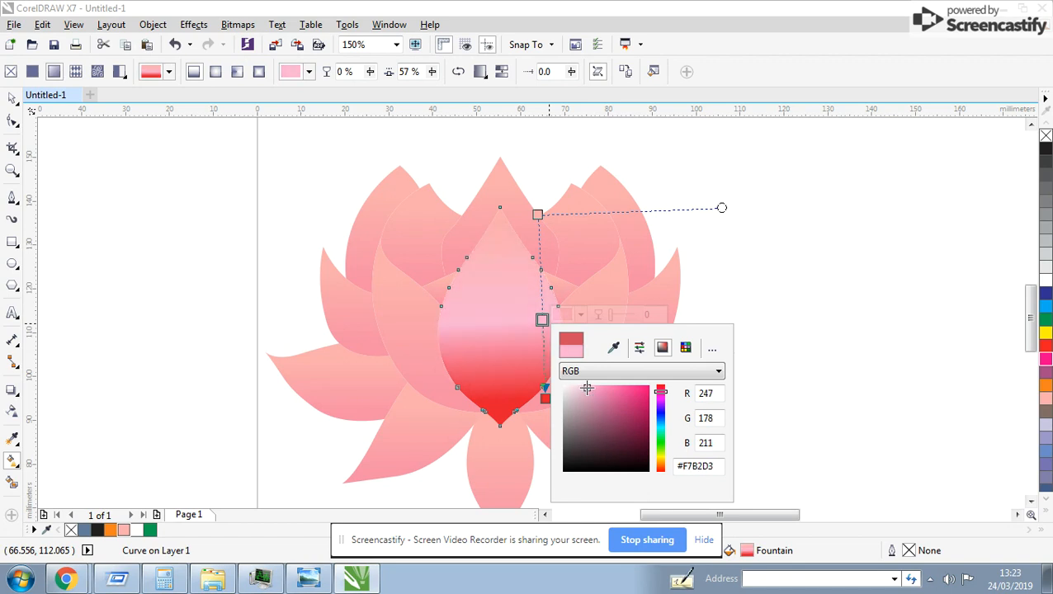
# Step: Copy the front petal's gradient fill with the Attributes Eyedropper onto the right-hand upper petals, back central petal and small inner piece
pyautogui.click(11, 442)
pyautogui.click(595, 343)
pyautogui.click(654, 300)
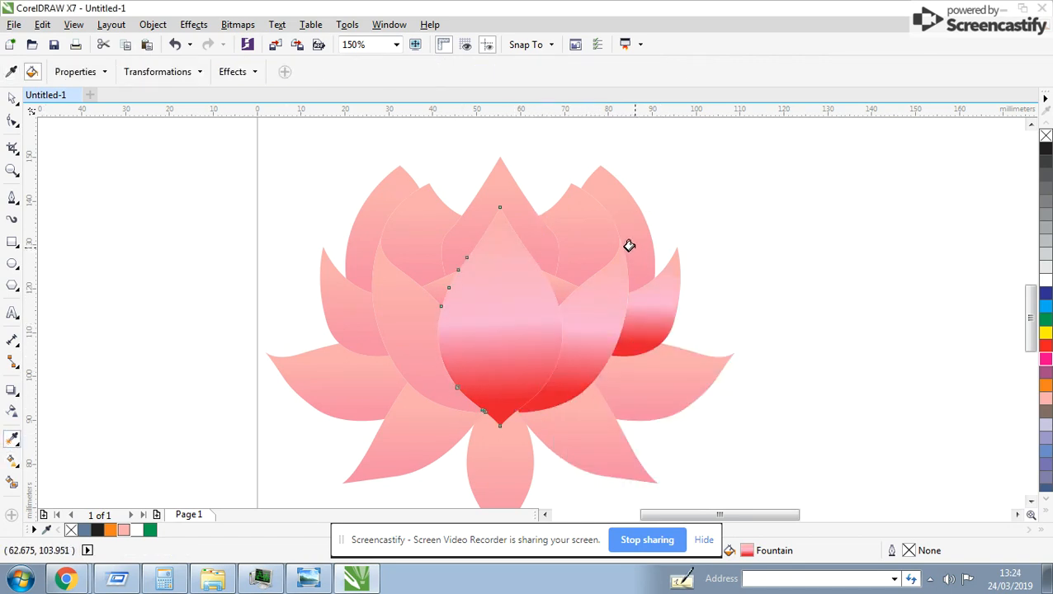
pyautogui.click(629, 244)
pyautogui.click(590, 231)
pyautogui.click(498, 203)
pyautogui.click(444, 290)
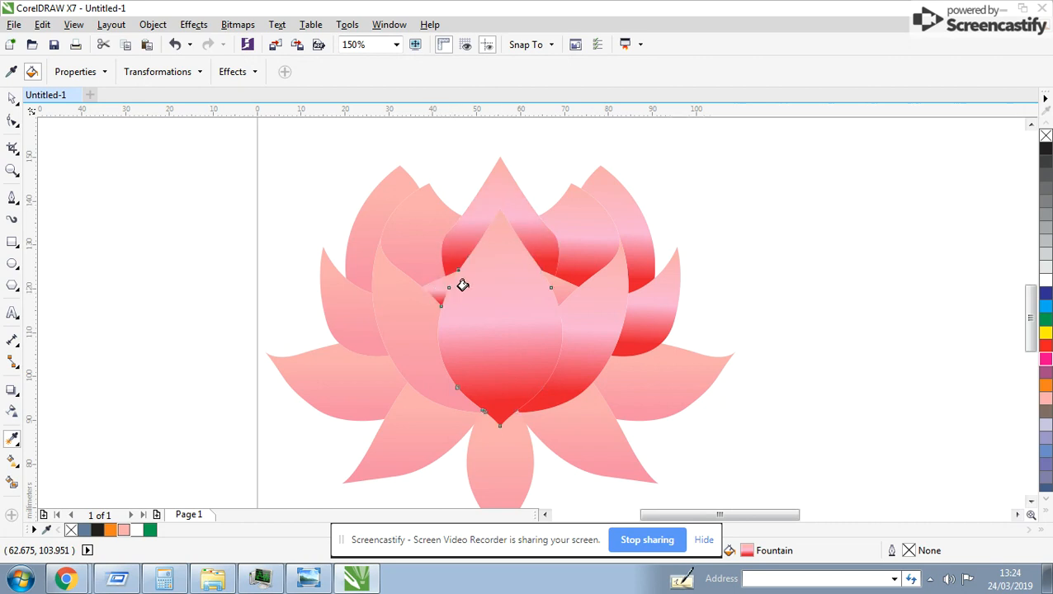
# Step: Apply the same sampled gradient fill to the left-hand upper petals and all the lower petals of the lotus
pyautogui.click(419, 301)
pyautogui.click(421, 237)
pyautogui.click(363, 260)
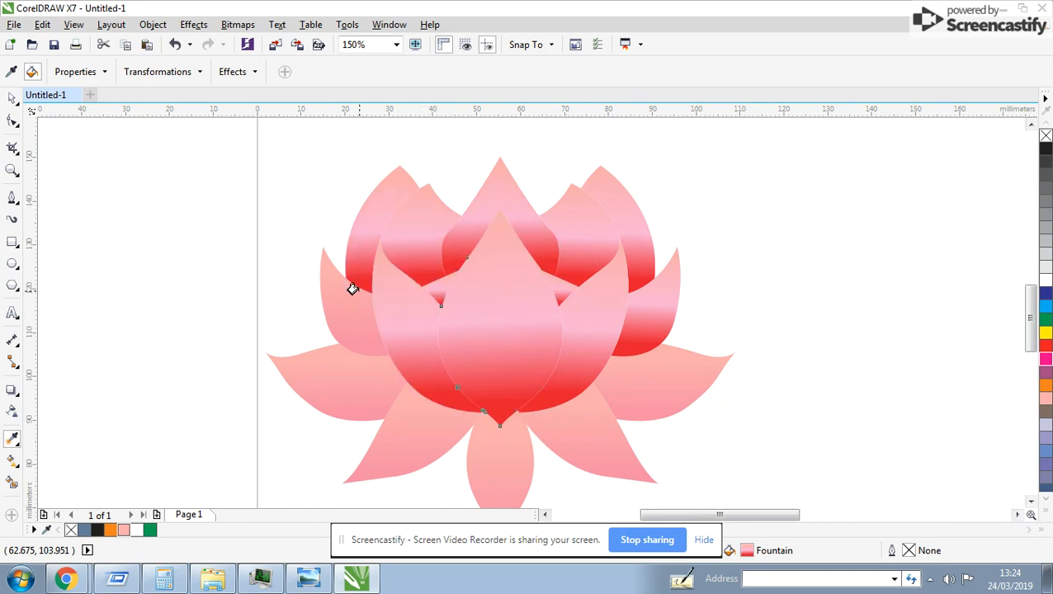
pyautogui.click(352, 287)
pyautogui.click(371, 389)
pyautogui.click(429, 433)
pyautogui.click(505, 446)
pyautogui.click(577, 425)
pyautogui.click(665, 373)
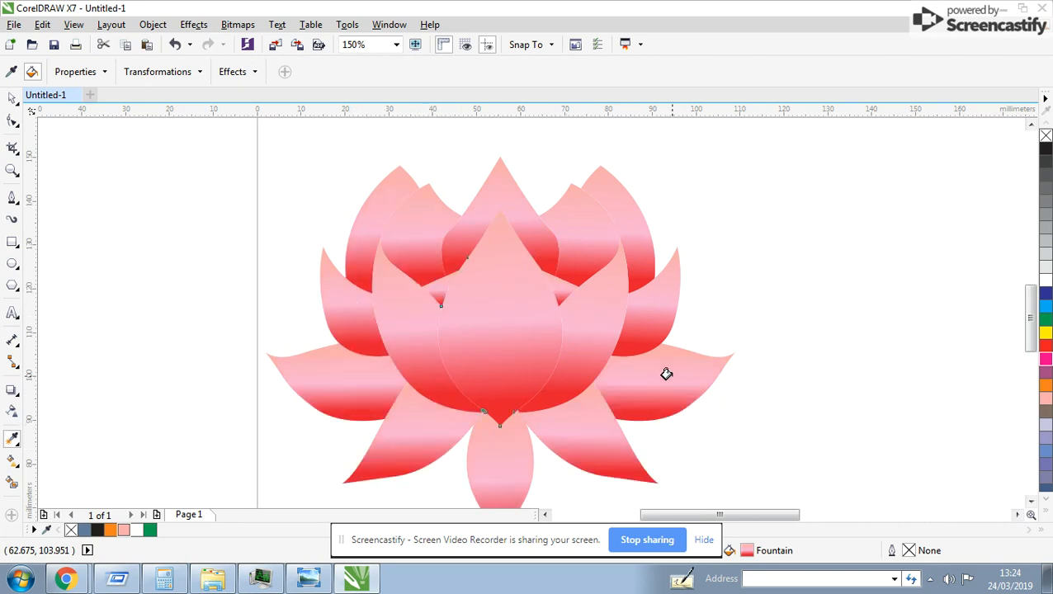
# Step: Select the whole lotus and place a copy of it to the right of the original
pyautogui.click(13, 99)
pyautogui.scroll(-2, 574, 265)
pyautogui.moveTo(590, 228); pyautogui.dragTo(446, 367)
pyautogui.scroll(1, 476, 297)
pyautogui.moveTo(490, 296); pyautogui.dragTo(768, 294)
pyautogui.rightClick(768, 294)
pyautogui.scroll(1, 769, 293)
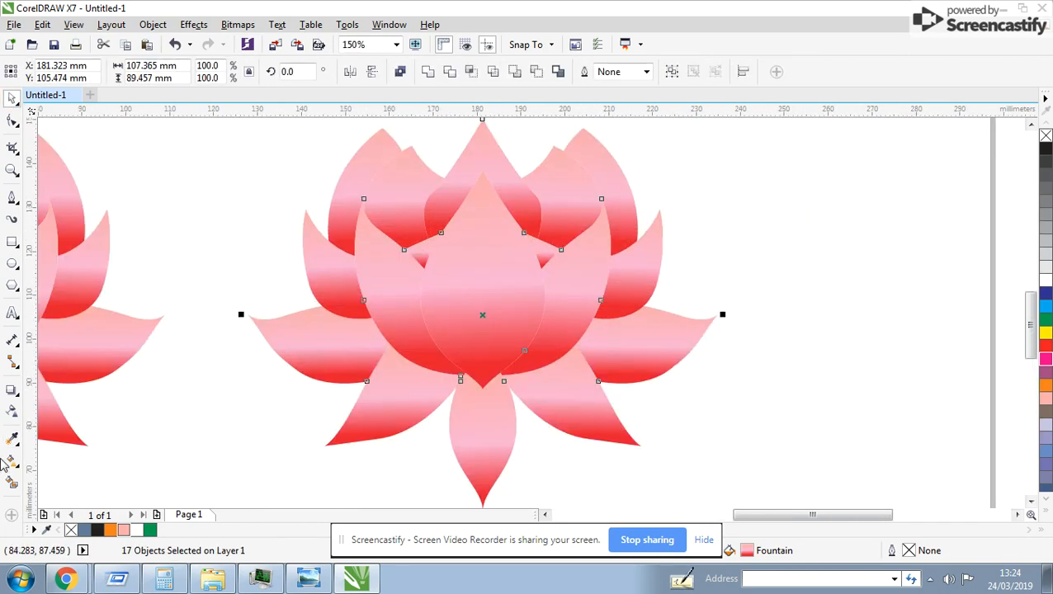
# Step: Change the gradient end colour of all petals in the copied lotus to purple, C40 M84 Y0 K0
pyautogui.click(13, 461)
pyautogui.click(435, 264)
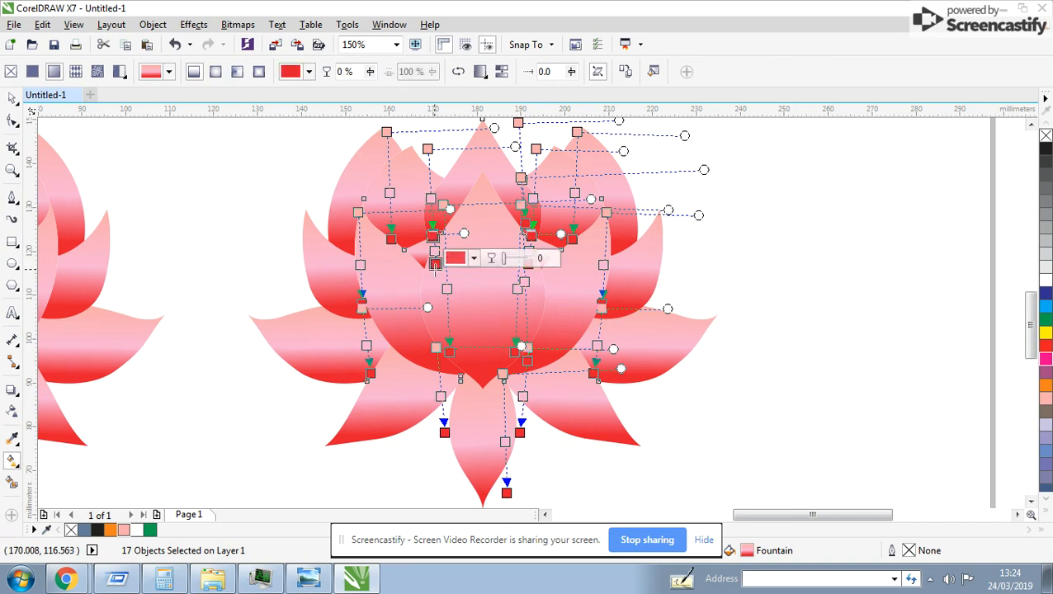
pyautogui.click(456, 261)
pyautogui.click(555, 340)
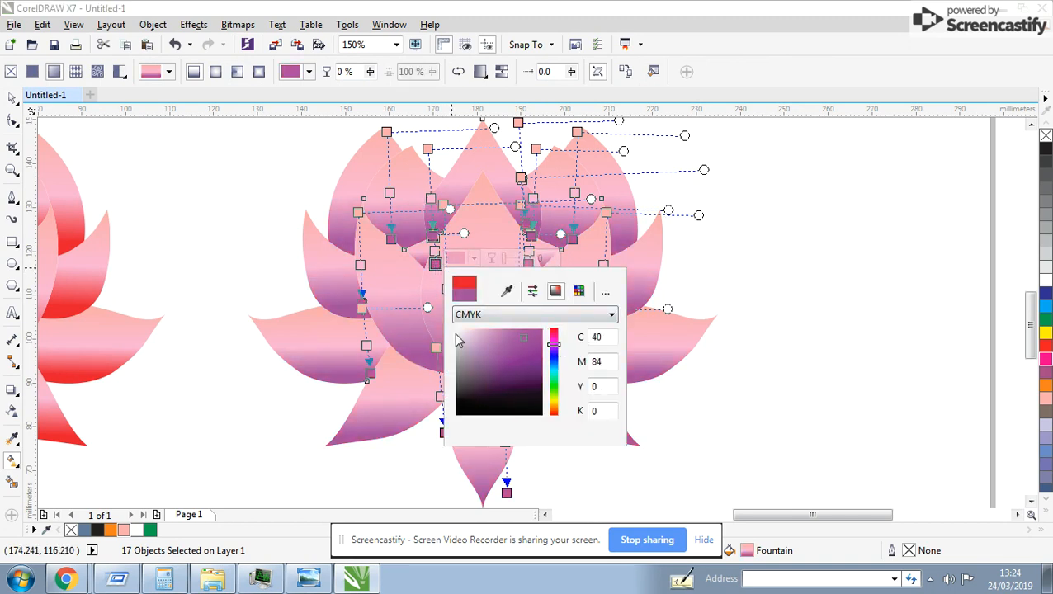
pyautogui.click(12, 97)
pyautogui.scroll(-5, 538, 318)
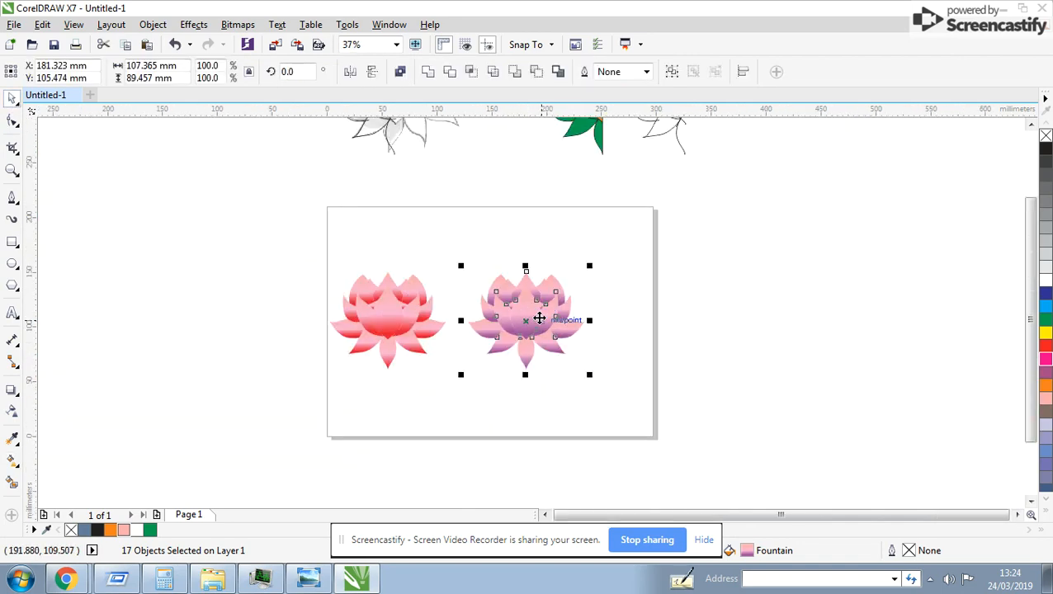
# Step: Change the gradient start colour of all petals in the copied lotus to a very pale, near-white pink
pyautogui.scroll(5, 606, 356)
pyautogui.click(13, 460)
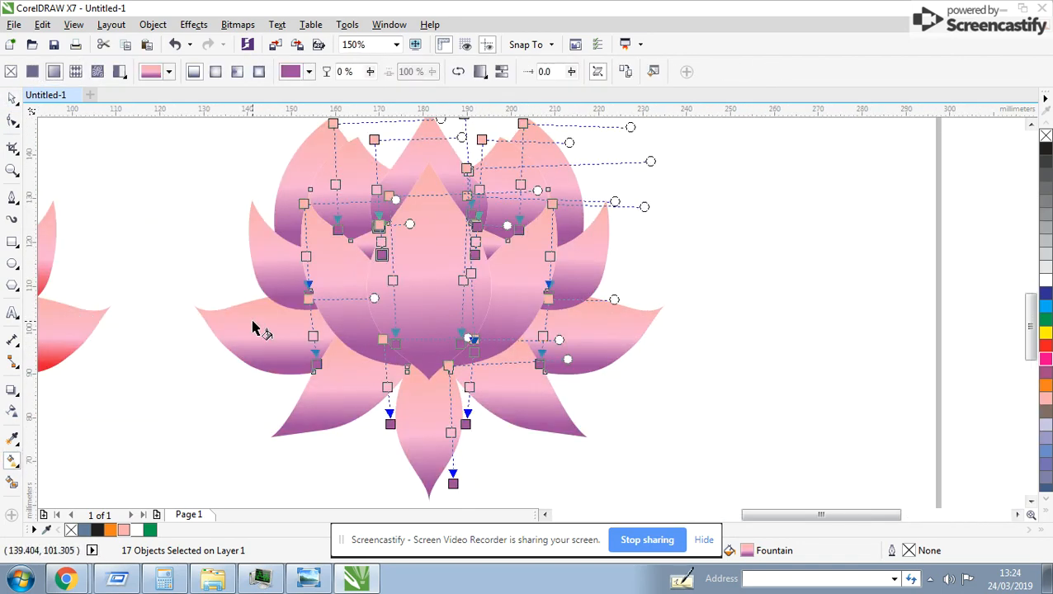
pyautogui.click(378, 225)
pyautogui.click(404, 221)
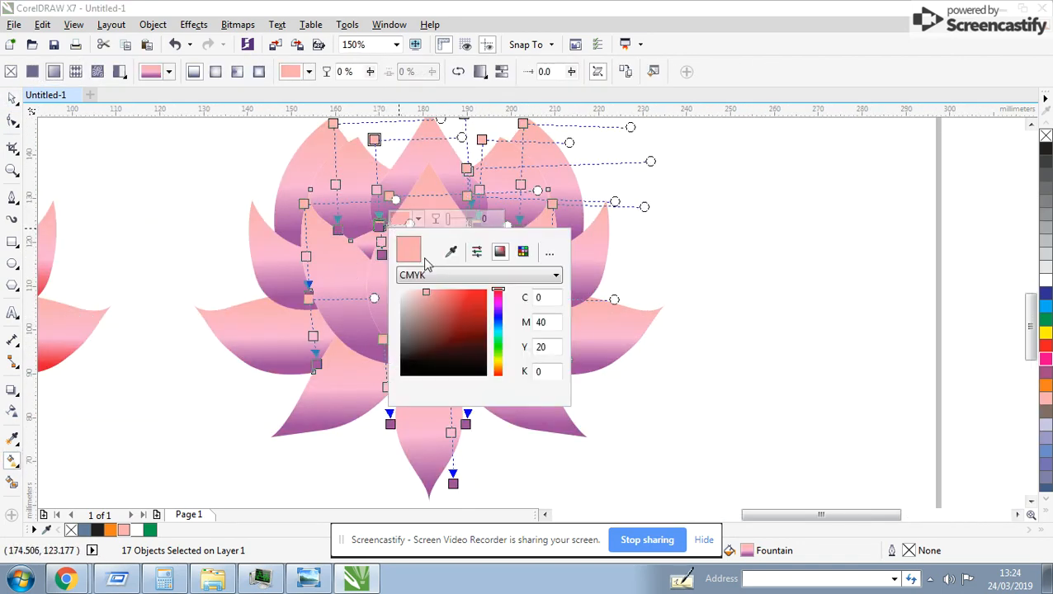
pyautogui.click(410, 291)
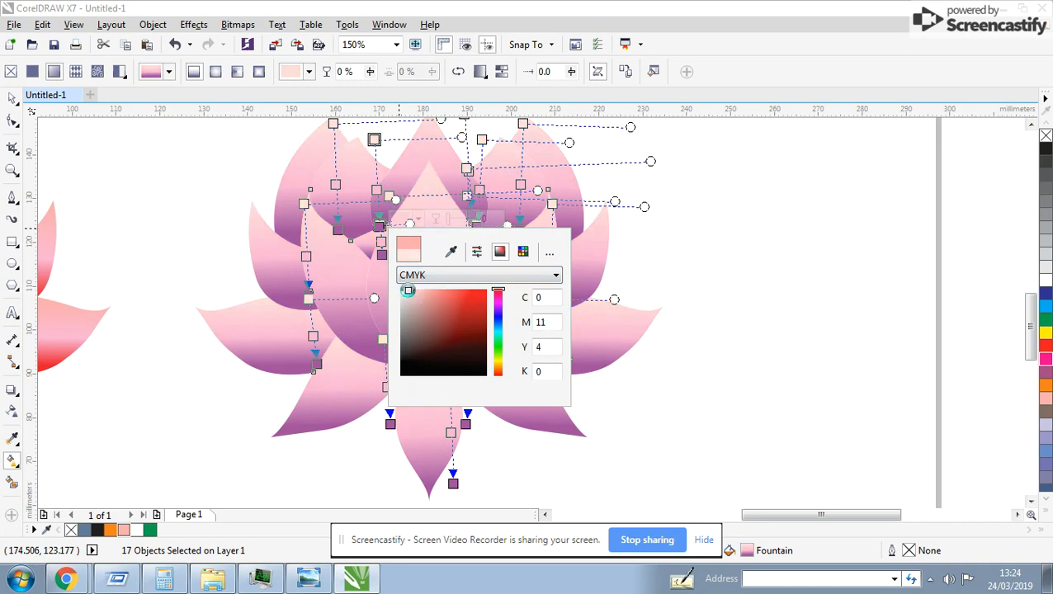
pyautogui.click(194, 233)
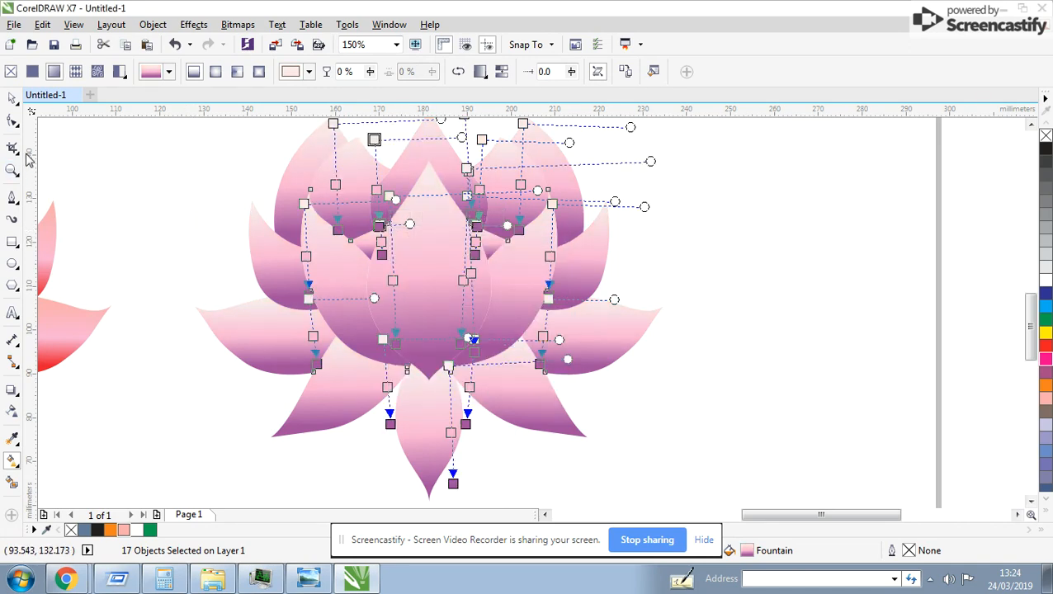
pyautogui.click(13, 99)
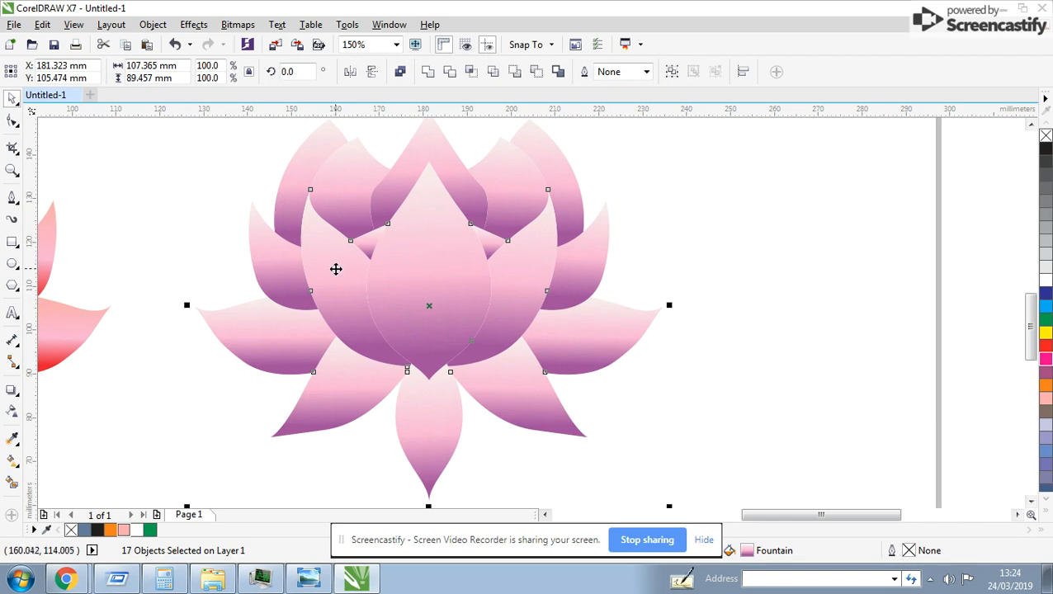
# Step: Group the purple lotus and the red lotus separately, and move the red one off the page to the left
pyautogui.scroll(-2, 545, 350)
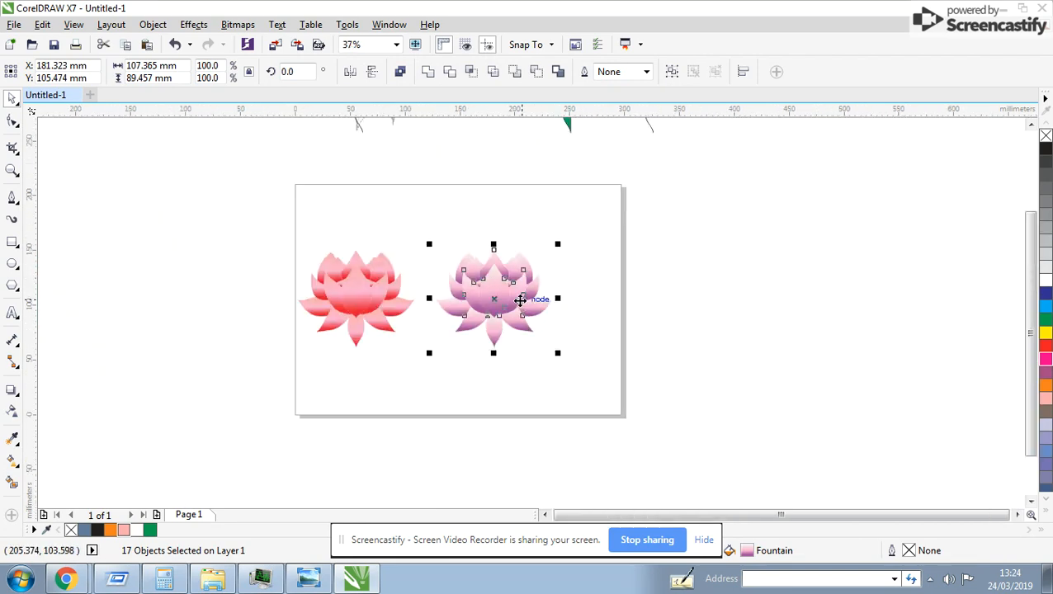
pyautogui.hotkey('ctrl', 'g')
pyautogui.moveTo(434, 211); pyautogui.dragTo(263, 390)
pyautogui.hotkey('ctrl', 'g')
pyautogui.moveTo(346, 305); pyautogui.dragTo(191, 274)
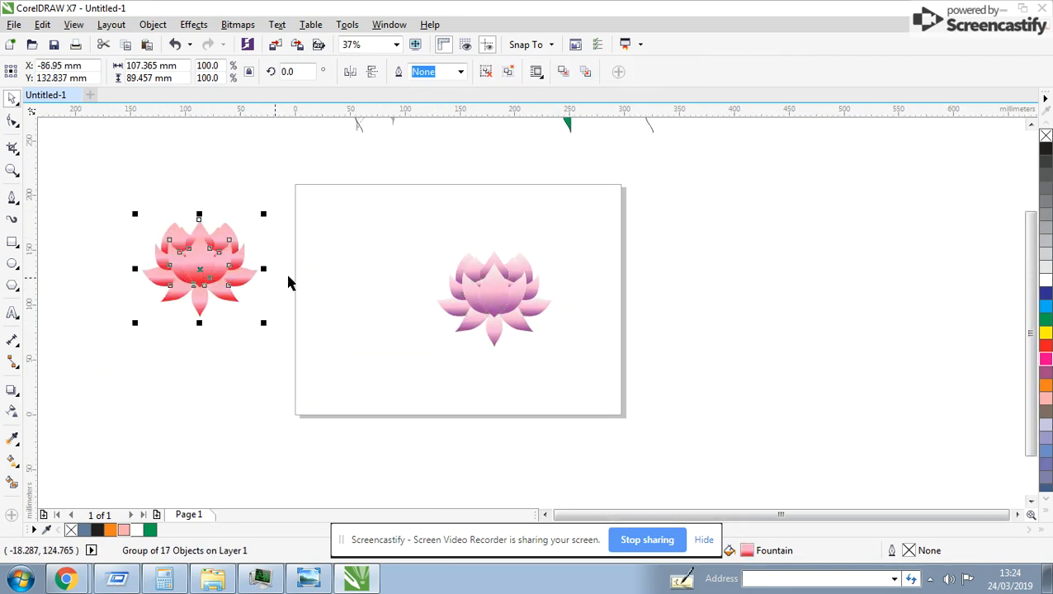
# Step: Add a rectangle frame that matches the size of the A4 page
pyautogui.click(334, 285)
pyautogui.scroll(1, 452, 302)
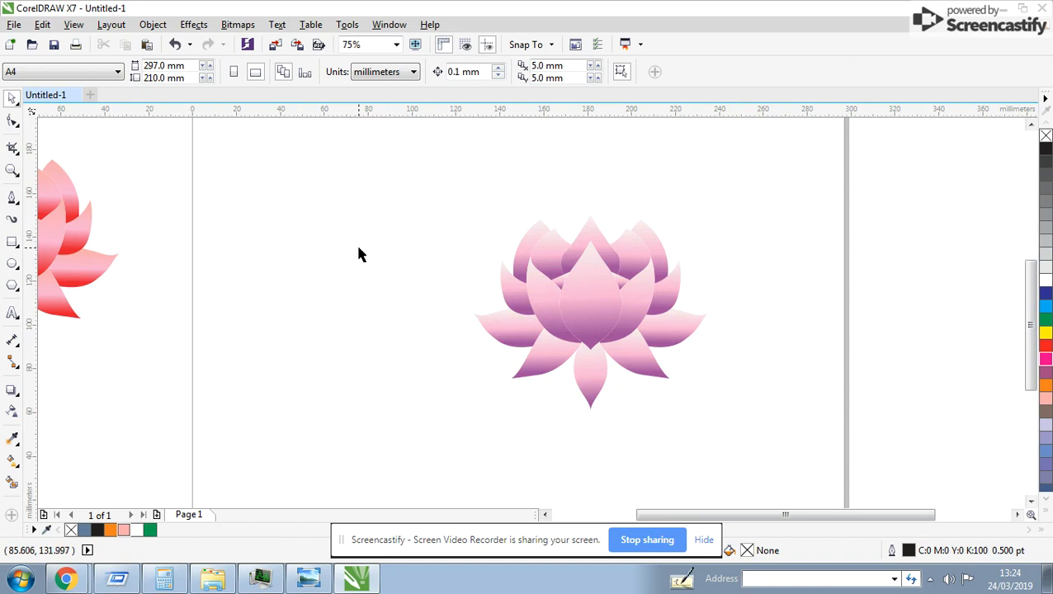
pyautogui.doubleClick(11, 240)
pyautogui.click(12, 99)
# Step: Shrink the purple lotus to about 43 mm wide in the page's upper-left corner and place a copy diagonally below it
pyautogui.scroll(-1, 555, 314)
pyautogui.moveTo(554, 313); pyautogui.dragTo(423, 263)
pyautogui.moveTo(467, 315); pyautogui.dragTo(533, 298)
pyautogui.scroll(1, 515, 305)
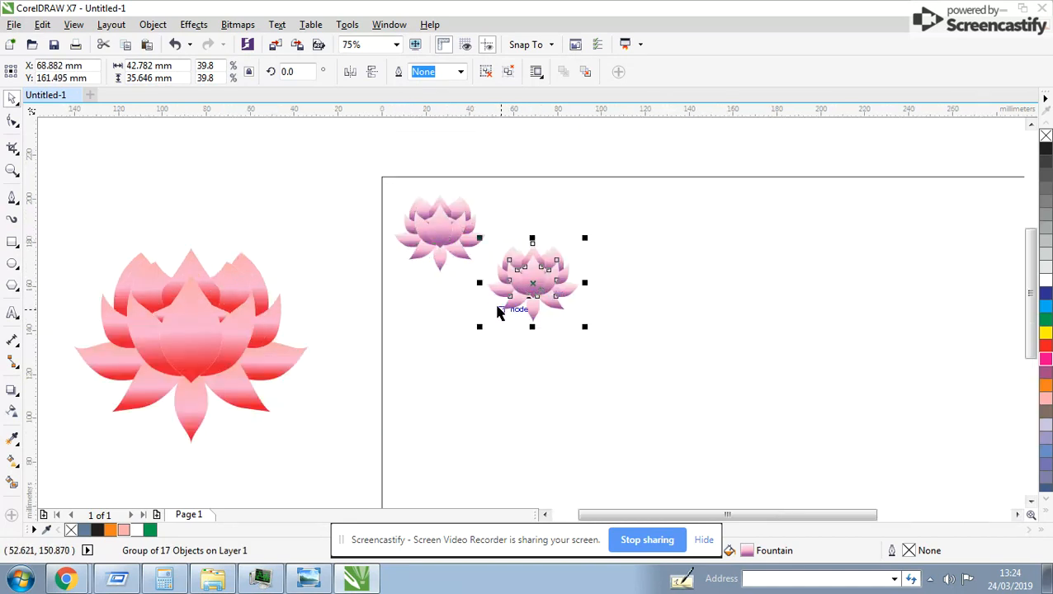
# Step: Copy the staggered pair of lotuses to the right and repeat it for three pairs across the page, undoing the surplus copy
pyautogui.keyDown('shift'); pyautogui.click(450, 252); pyautogui.keyUp('shift')
pyautogui.moveTo(450, 252); pyautogui.dragTo(639, 275)
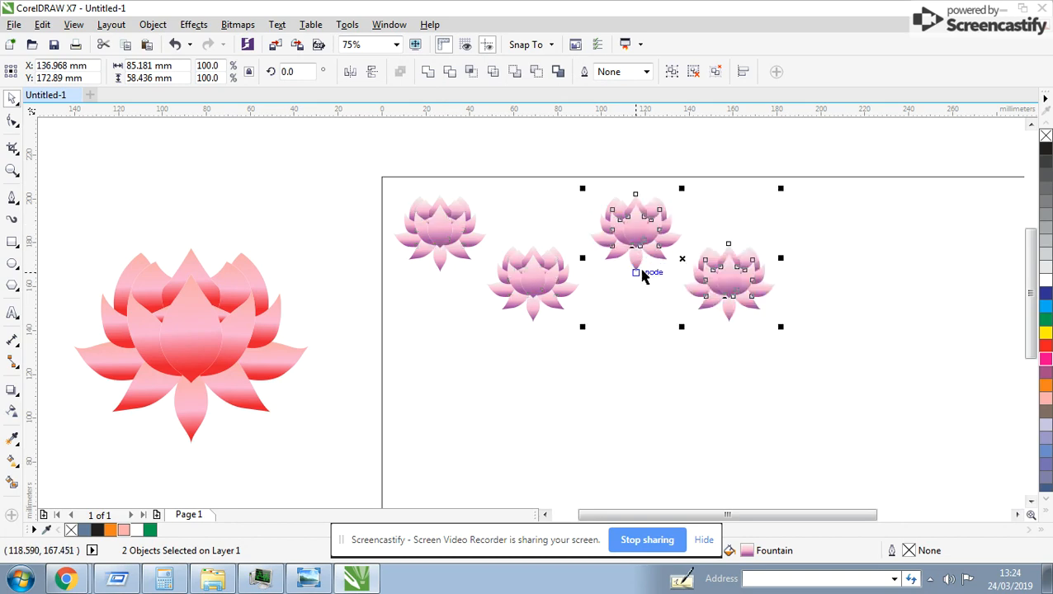
pyautogui.scroll(-1, 532, 318)
pyautogui.hotkey('ctrl', 'r')
pyautogui.hotkey('ctrl', 'r')
pyautogui.hotkey('ctrl', 'z')
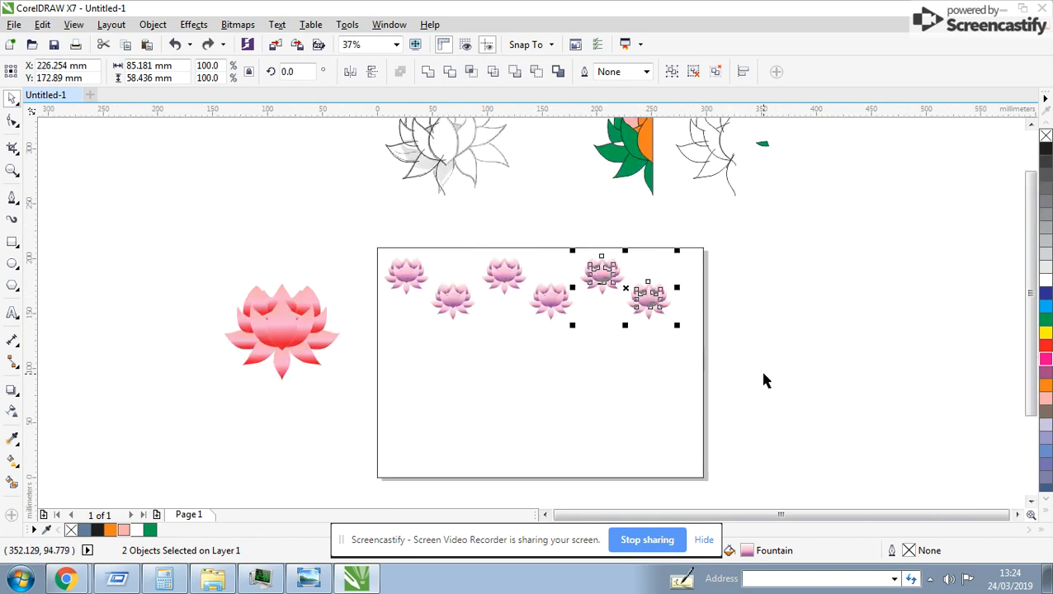
# Step: Group the six small lotuses and scale the group down toward the page's upper-left corner
pyautogui.moveTo(703, 373); pyautogui.dragTo(367, 241)
pyautogui.hotkey('ctrl', 'g')
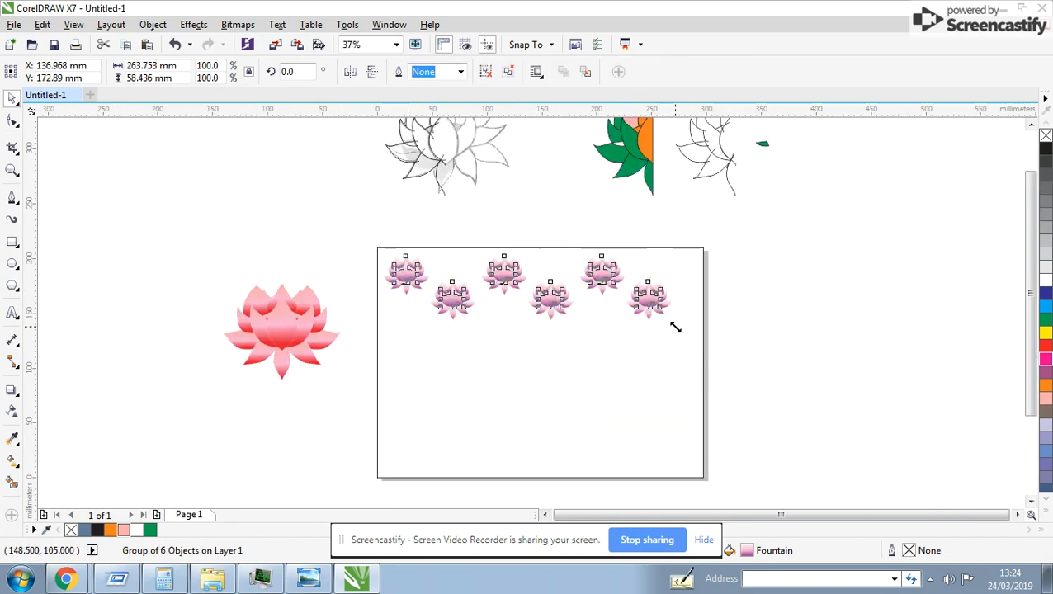
pyautogui.moveTo(675, 328); pyautogui.dragTo(549, 322)
# Step: Copy the six-lotus group to the right to continue the staggered row and group both sets together
pyautogui.scroll(1, 549, 321)
pyautogui.moveTo(474, 247); pyautogui.dragTo(808, 245)
pyautogui.rightClick(808, 244)
pyautogui.keyDown('shift'); pyautogui.click(621, 263); pyautogui.keyUp('shift')
pyautogui.hotkey('ctrl', 'g')
pyautogui.scroll(-1, 882, 273)
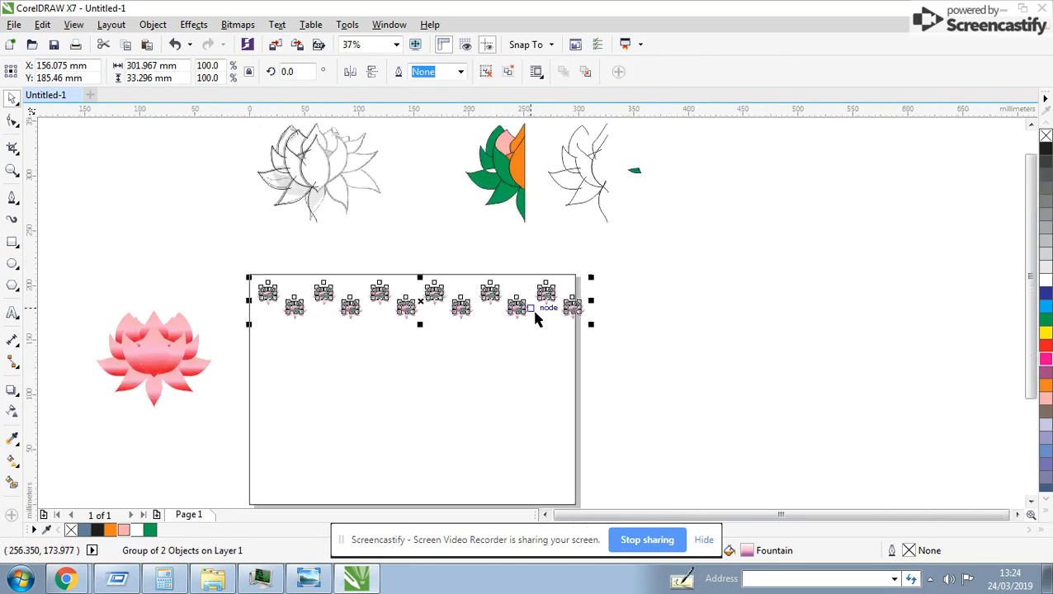
# Step: Scale the row of lotuses to 93% so it fits the page width and centre it horizontally on the frame
pyautogui.moveTo(591, 325); pyautogui.dragTo(569, 335)
pyautogui.keyDown('shift'); pyautogui.click(548, 346); pyautogui.keyUp('shift')
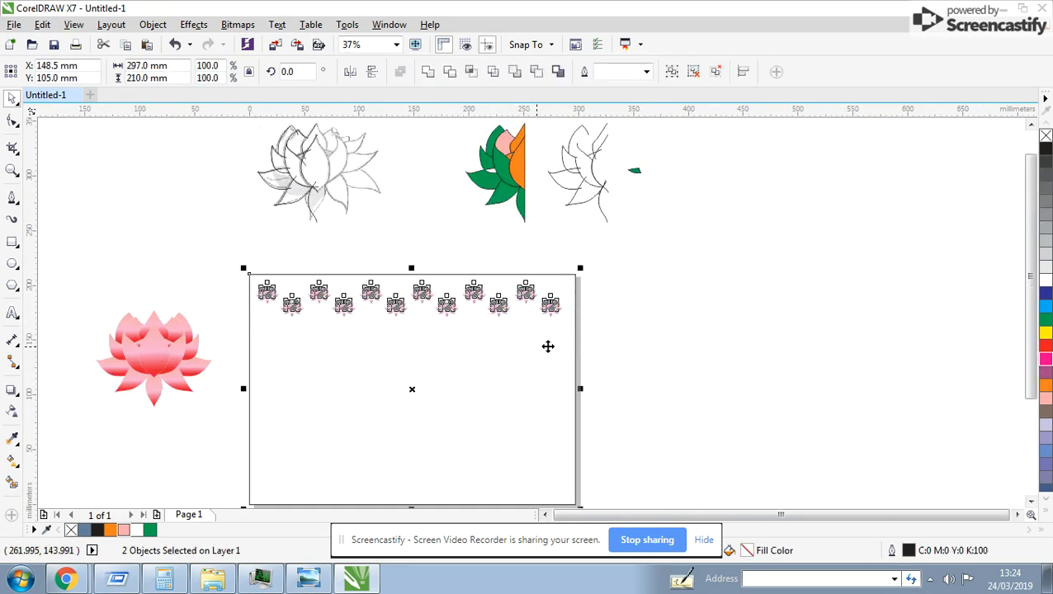
pyautogui.press('c')
pyautogui.press('Escape')
# Step: Copy the staggered row directly below itself and repeat the duplicate until seven rows fill the page
pyautogui.scroll(1, 373, 337)
pyautogui.moveTo(558, 261); pyautogui.dragTo(596, 323)
pyautogui.rightClick(596, 323)
pyautogui.hotkey('ctrl', 'd')
pyautogui.hotkey('ctrl', 'd')
pyautogui.scroll(-1, 592, 335)
pyautogui.hotkey('ctrl', 'd')
pyautogui.hotkey('ctrl', 'd')
pyautogui.hotkey('ctrl', 'd')
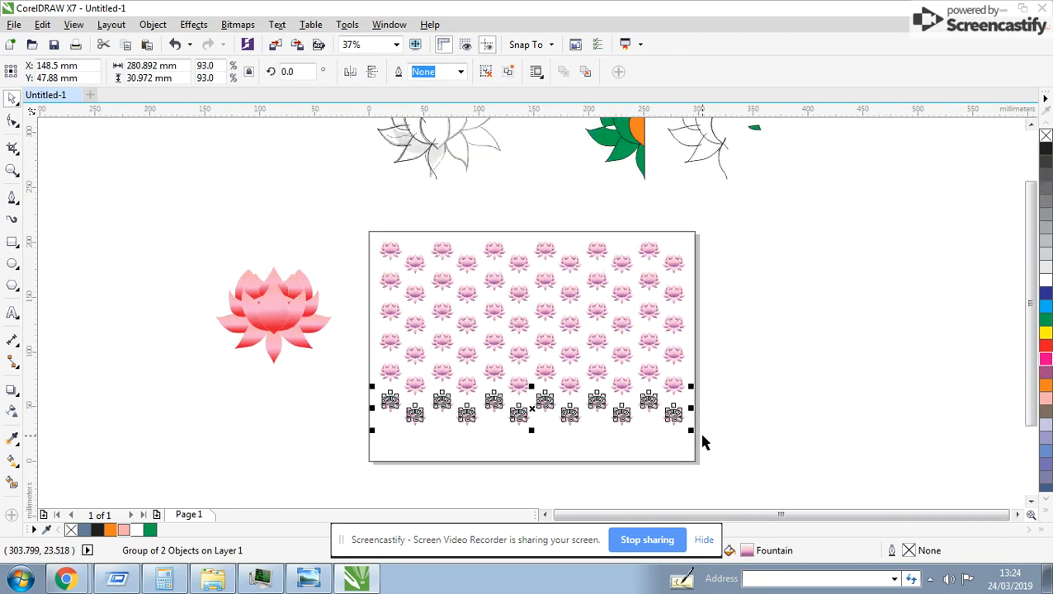
# Step: Complete the seventh row of lotuses and group all the rows covering the page into one object
pyautogui.moveTo(727, 470); pyautogui.dragTo(435, 242)
pyautogui.click(441, 246)
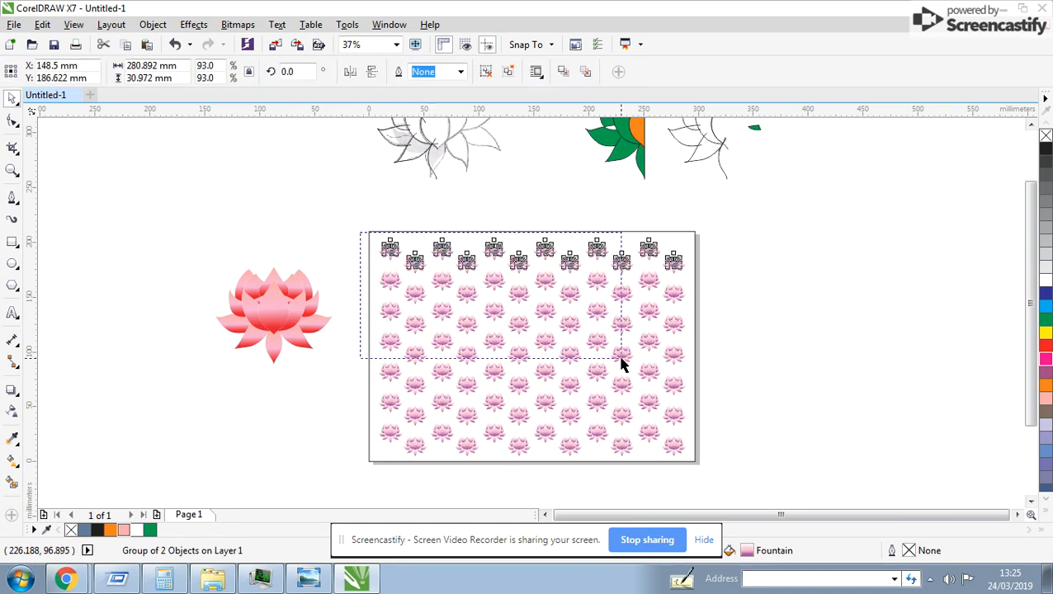
pyautogui.moveTo(623, 365); pyautogui.dragTo(737, 472)
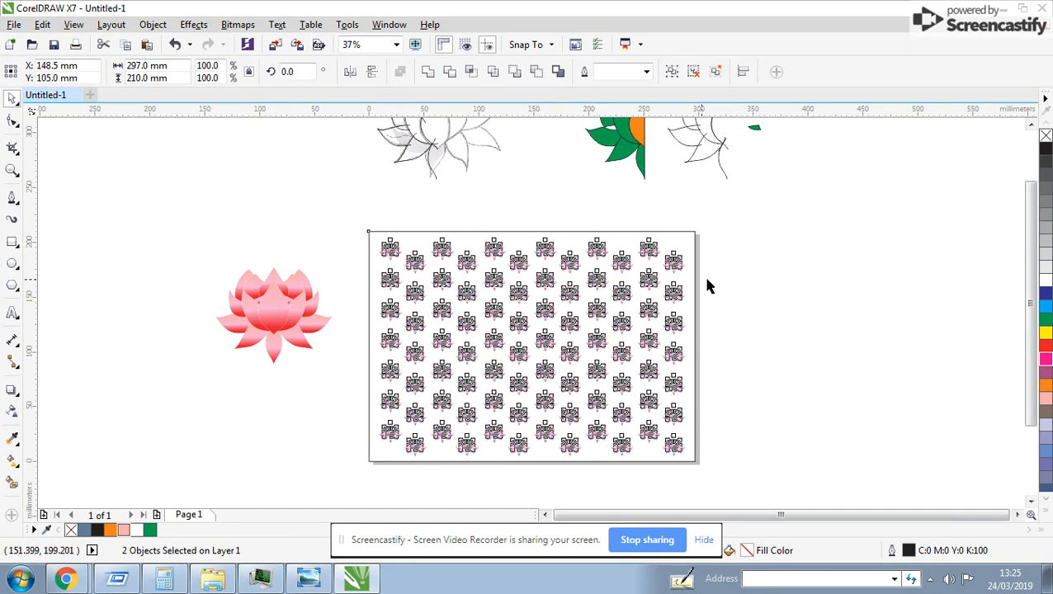
pyautogui.click(746, 263)
# Step: Draw an open wavy curve about 460 mm wide and 97 mm high beside the page with the Pen tool
pyautogui.scroll(1, 790, 268)
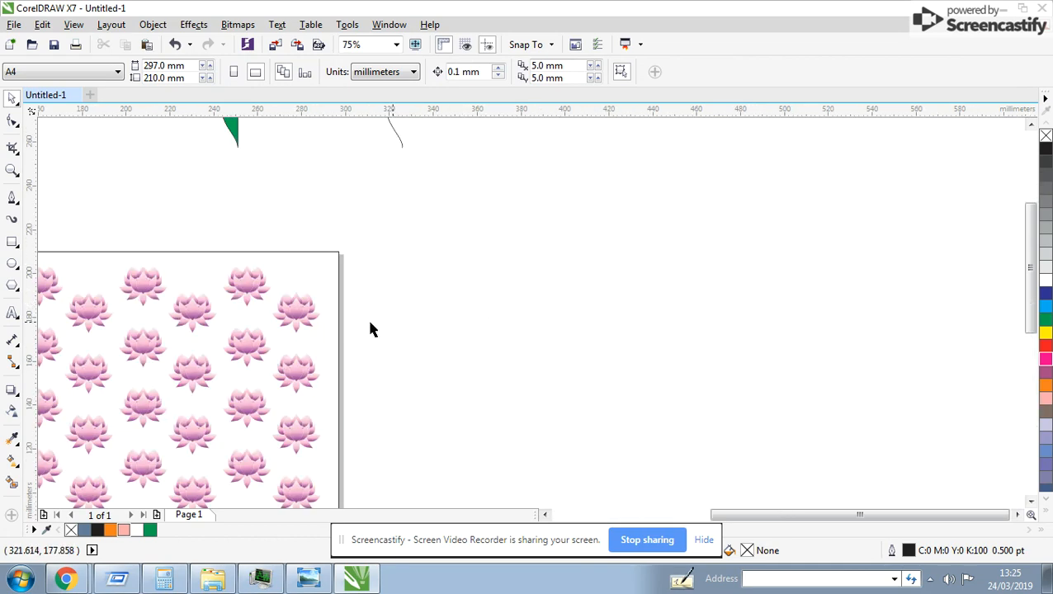
pyautogui.click(13, 198)
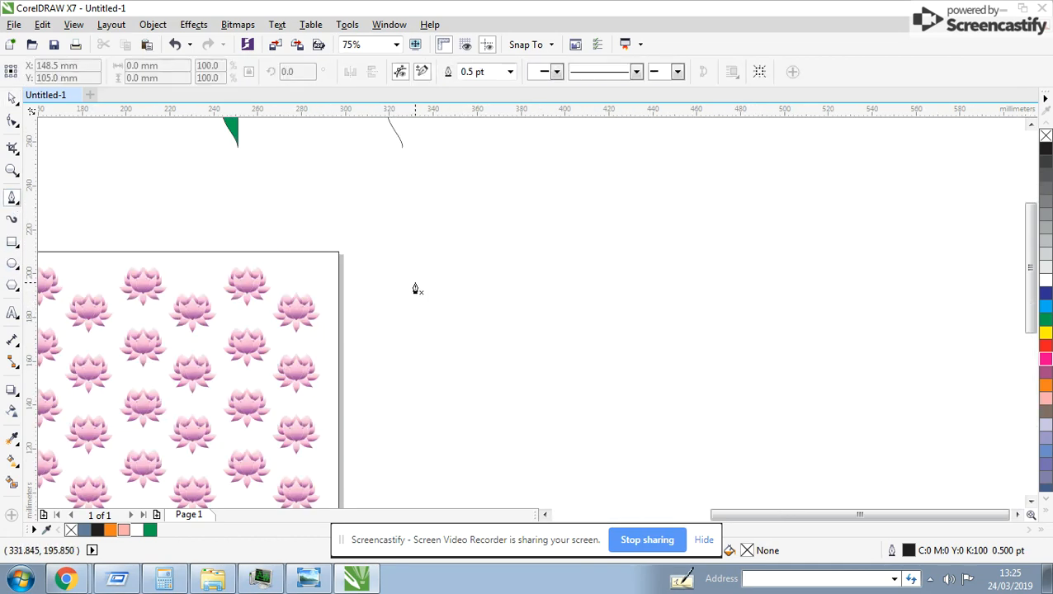
pyautogui.scroll(-1, 415, 285)
pyautogui.click(504, 312)
pyautogui.moveTo(558, 292)
pyautogui.mouseDown()
pyautogui.moveTo(679, 300)
pyautogui.moveTo(748, 258)
pyautogui.mouseUp()
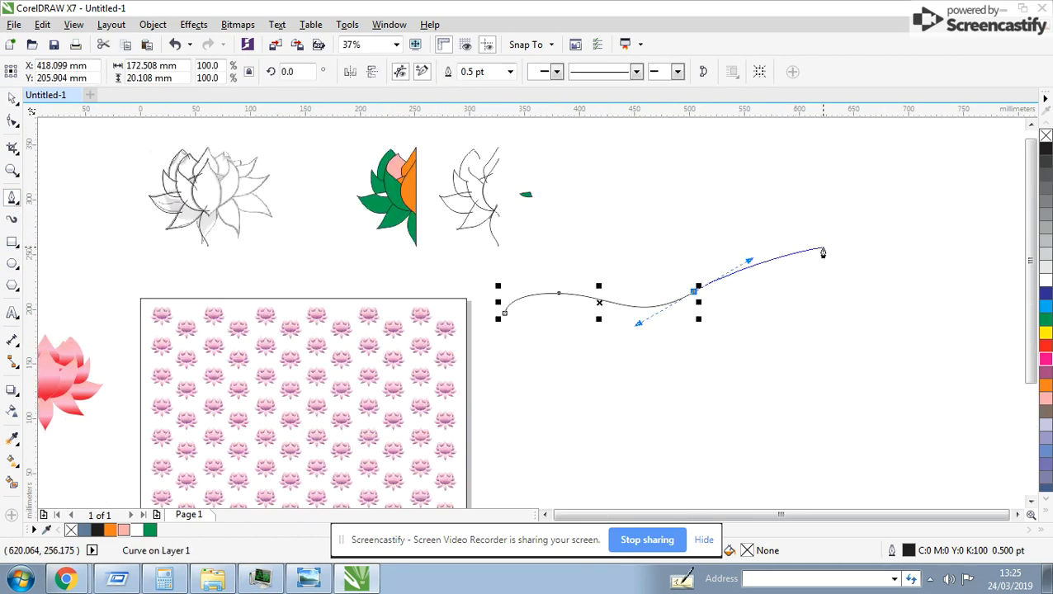
pyautogui.moveTo(906, 254); pyautogui.dragTo(1002, 266)
pyautogui.moveTo(1008, 205); pyautogui.dragTo(873, 219)
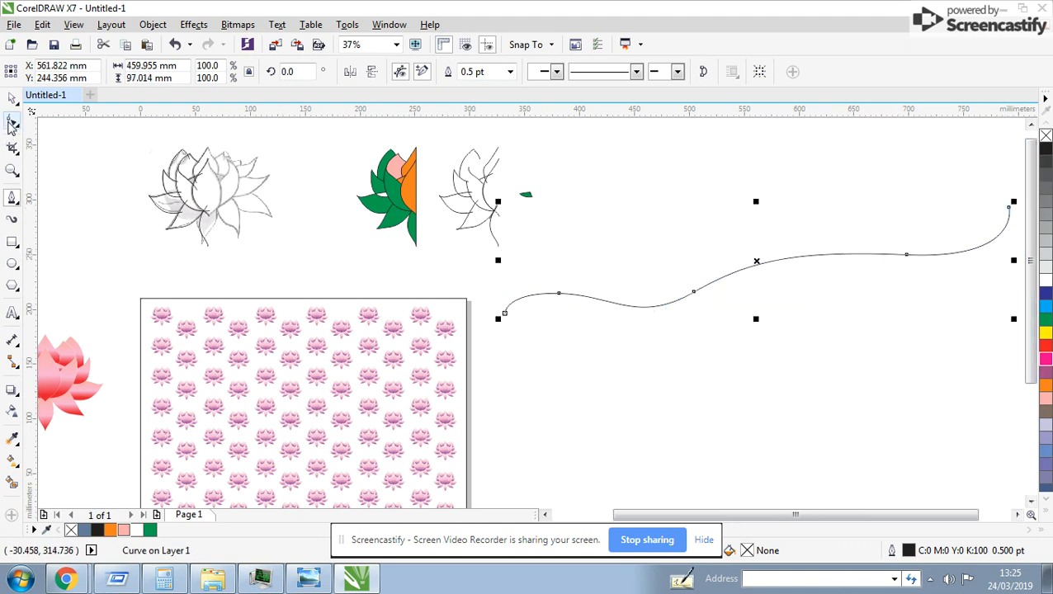
# Step: Set the wavy curve's outline width to 12 pt
pyautogui.click(12, 122)
pyautogui.click(476, 68)
pyautogui.click(468, 173)
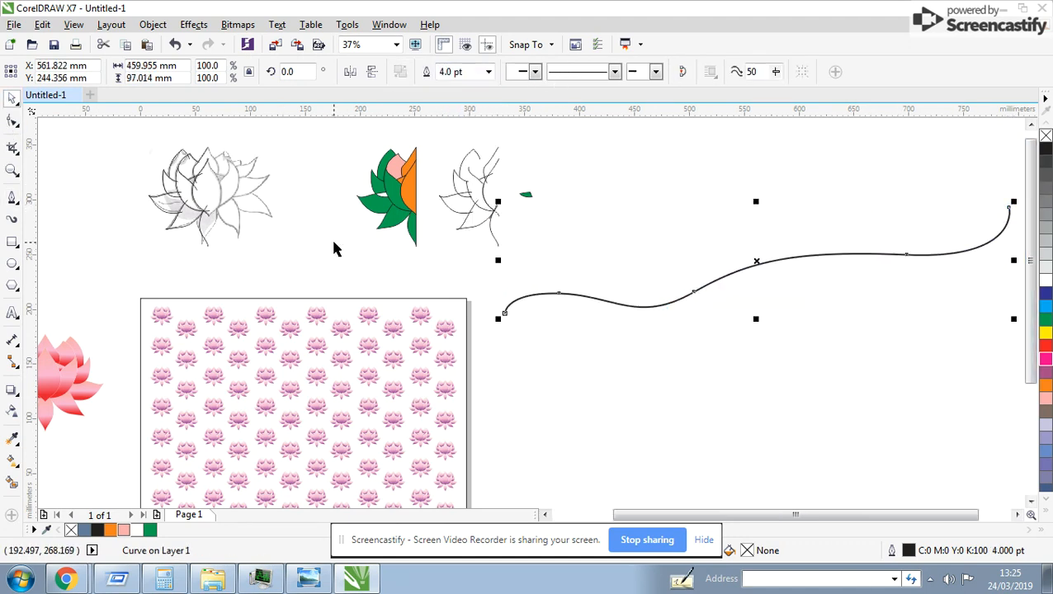
pyautogui.click(487, 72)
pyautogui.click(462, 212)
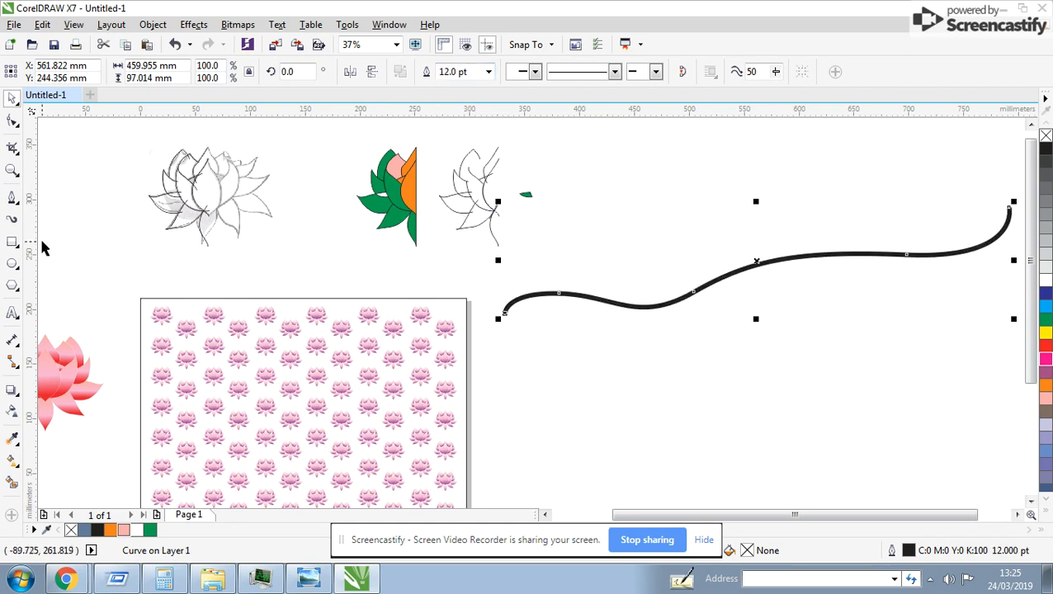
# Step: Apply a tapered Artistic Media preset stroke to the wavy curve and set its stroke width to 4.262 mm
pyautogui.click(12, 221)
pyautogui.click(198, 72)
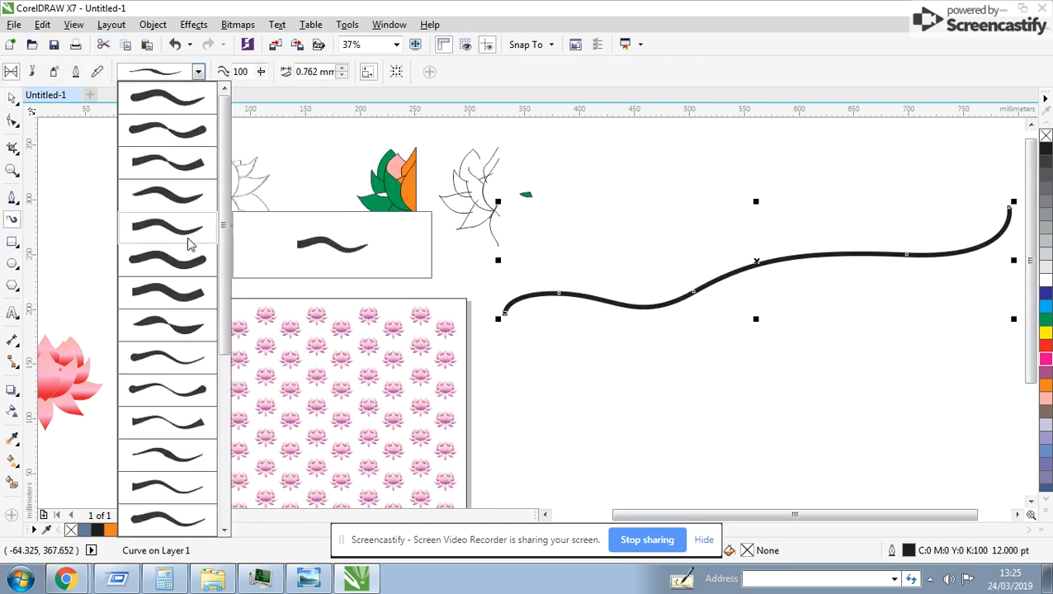
pyautogui.click(169, 455)
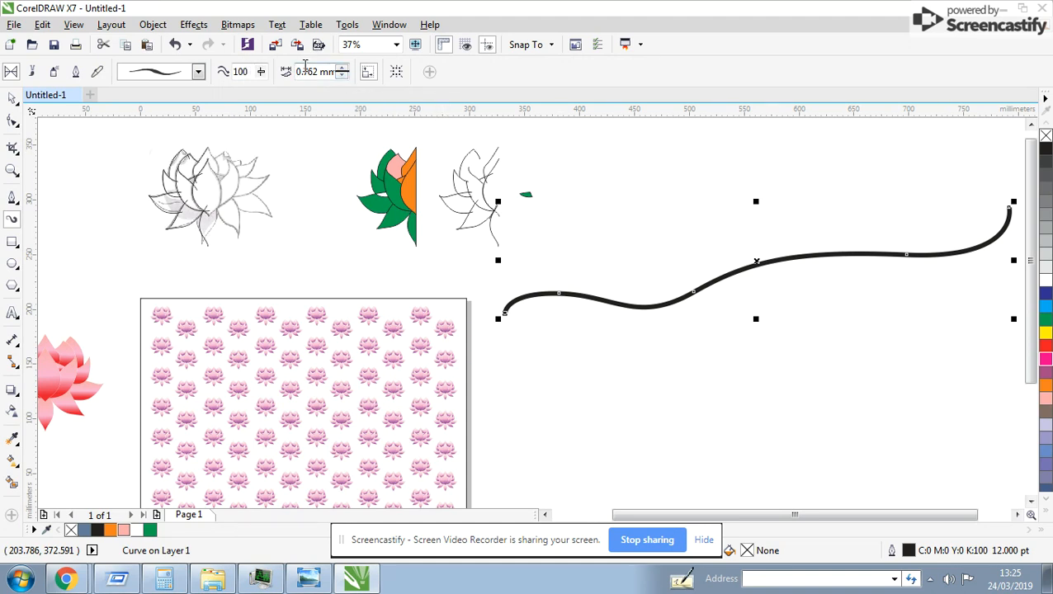
pyautogui.click(344, 70)
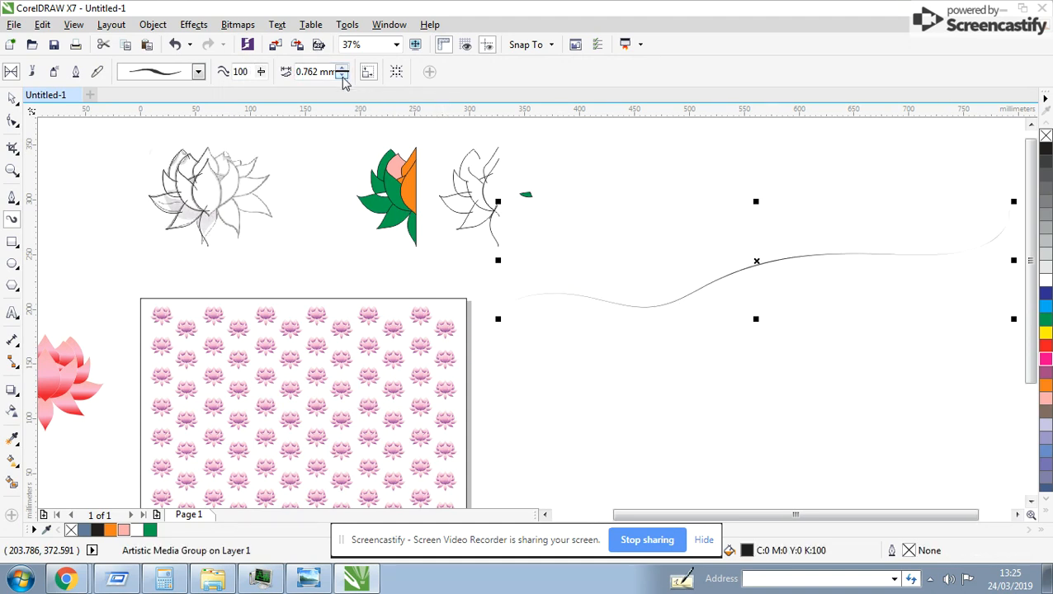
pyautogui.click(341, 69)
pyautogui.click(341, 70)
pyautogui.click(340, 69)
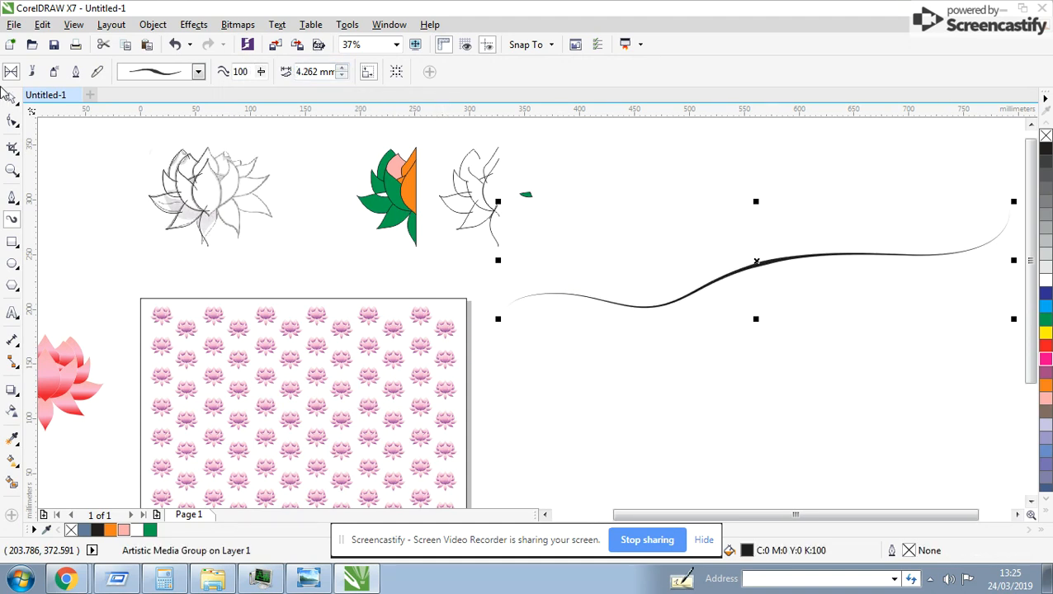
# Step: Break the artistic media stroke apart from its path so that it becomes a plain curve shape
pyautogui.scroll(3, 745, 280)
pyautogui.rightClick(543, 218)
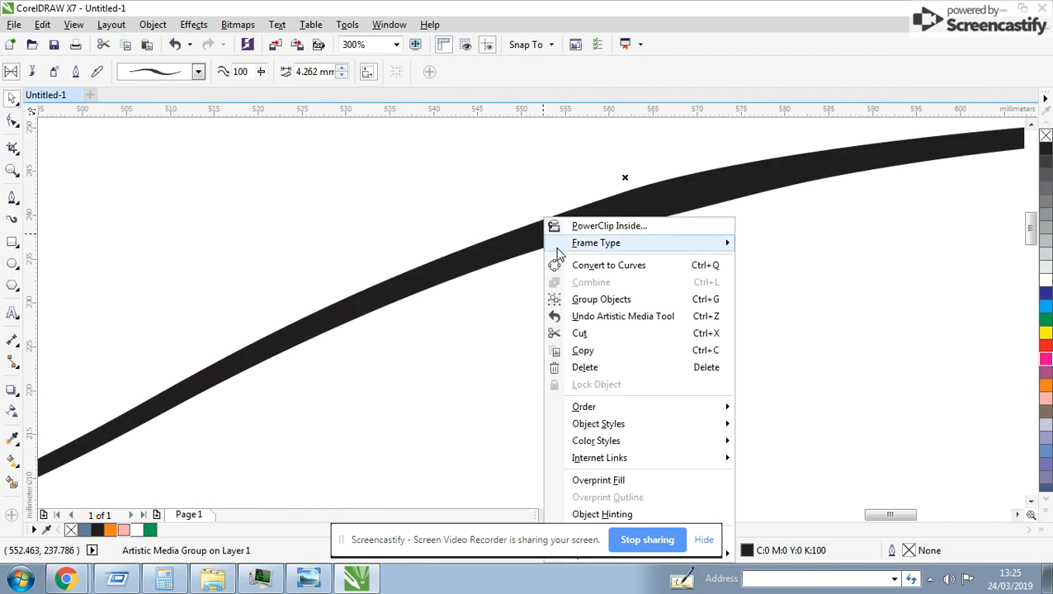
pyautogui.click(498, 262)
pyautogui.rightClick(524, 250)
pyautogui.click(538, 276)
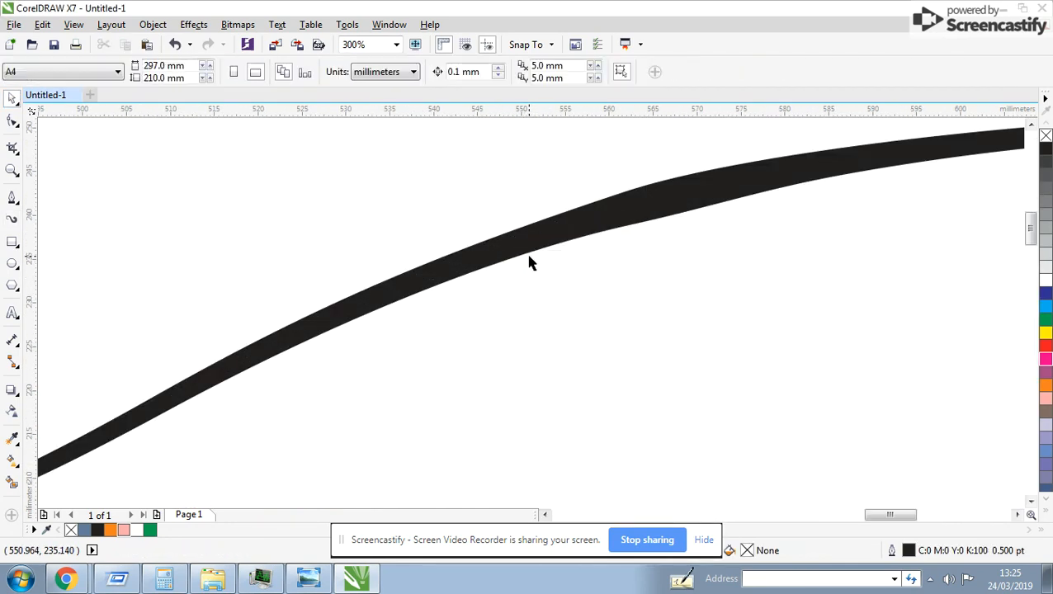
pyautogui.moveTo(532, 260); pyautogui.dragTo(476, 195)
# Step: Fill the tapered wavy ribbon with pink
pyautogui.scroll(-3, 569, 258)
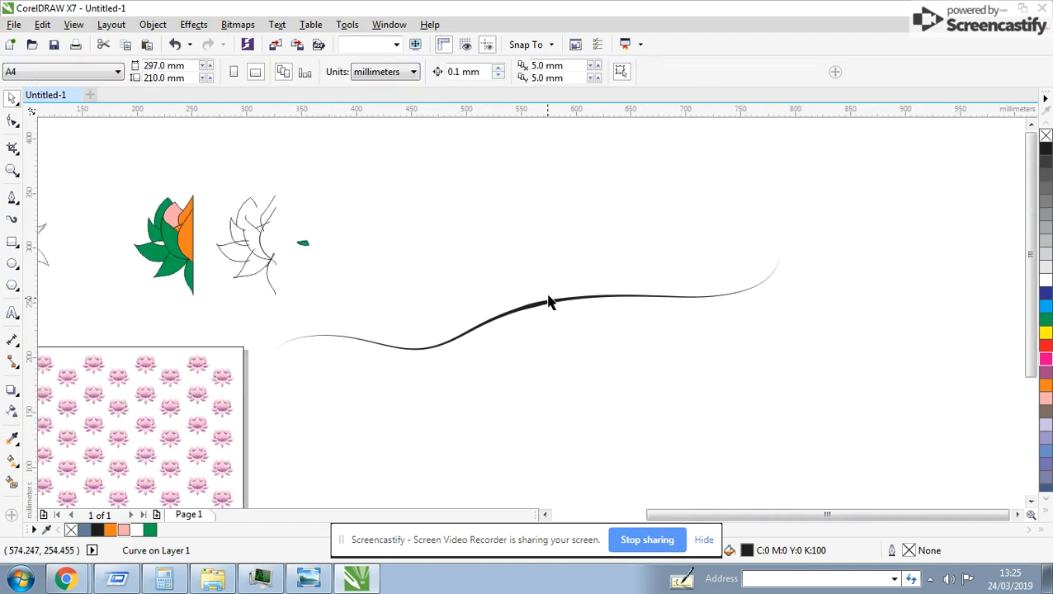
pyautogui.click(543, 302)
pyautogui.click(123, 531)
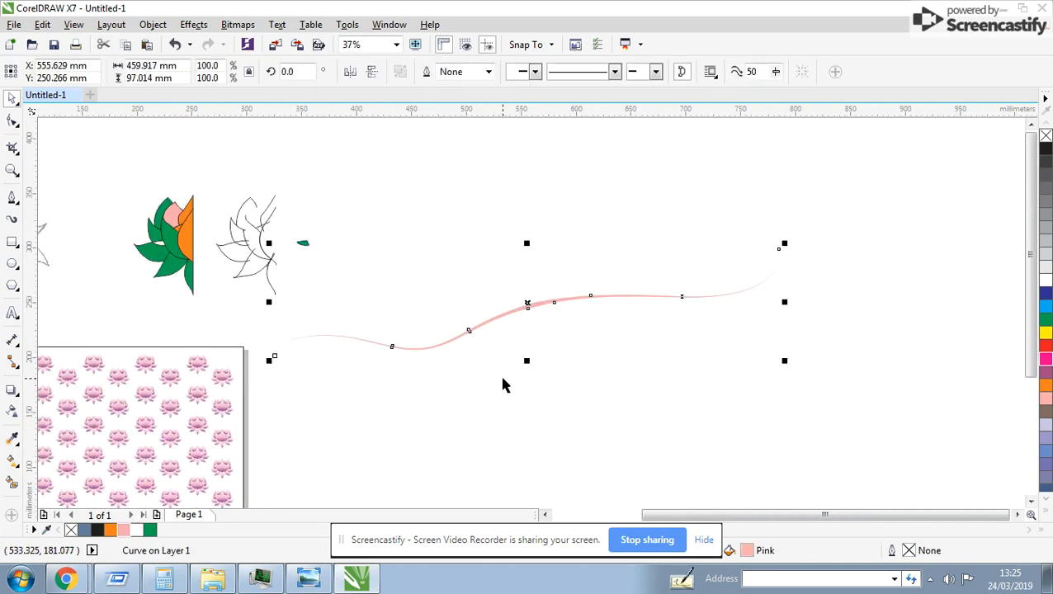
# Step: Copy the pink ribbon just below itself and fill the copy with peach, C:0 M:20 Y:40 K:0
pyautogui.scroll(2, 532, 308)
pyautogui.moveTo(519, 271); pyautogui.dragTo(529, 295)
pyautogui.click(1040, 513)
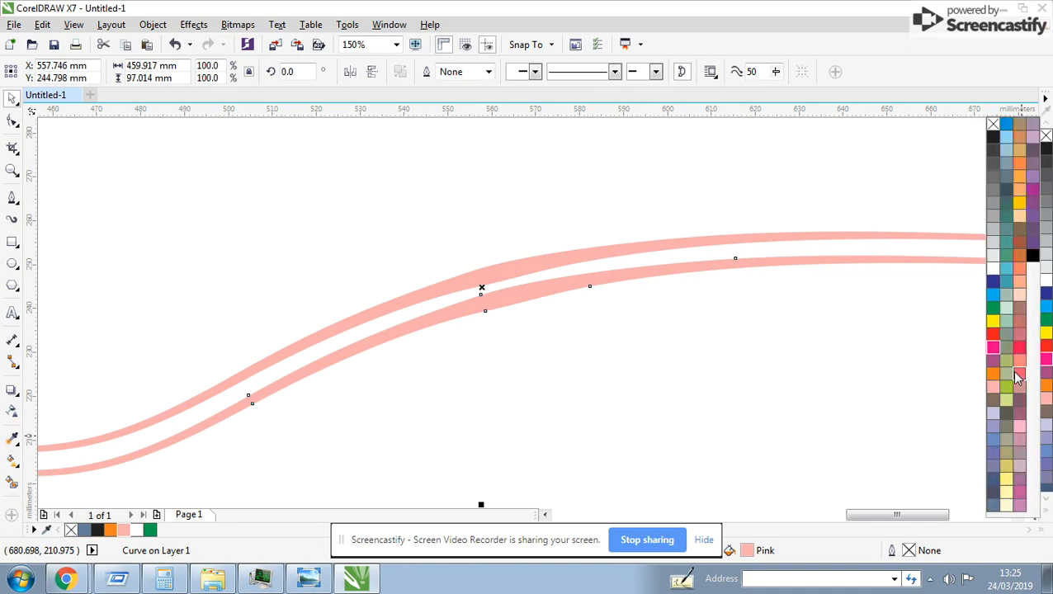
pyautogui.click(1017, 246)
# Step: Add two more ribbon copies below the first pair, the upper filled pink and the lower peach
pyautogui.scroll(2, 577, 297)
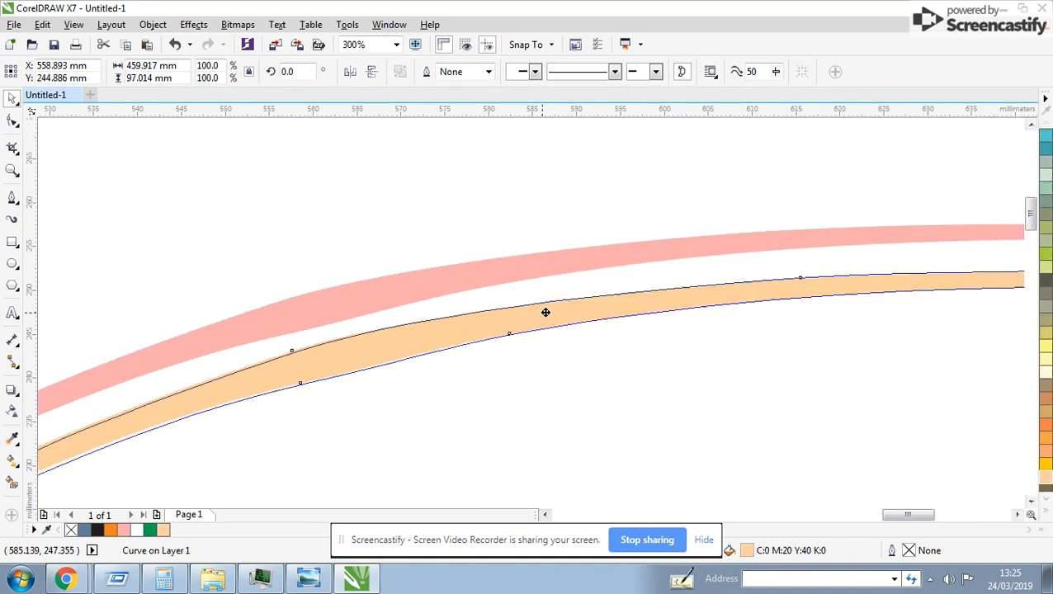
pyautogui.moveTo(687, 286); pyautogui.dragTo(633, 376)
pyautogui.click(121, 531)
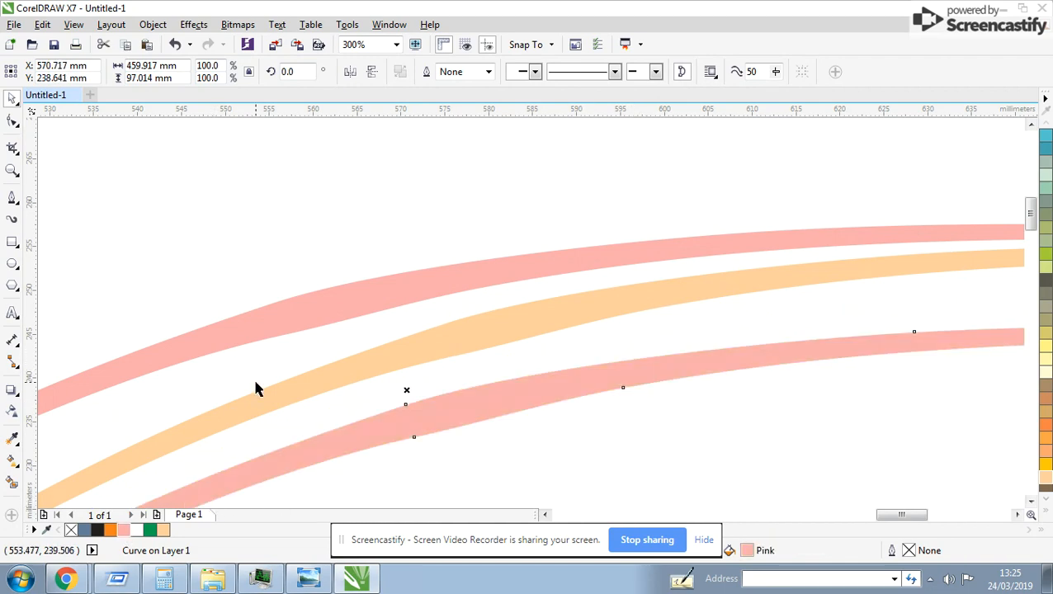
pyautogui.moveTo(467, 339); pyautogui.dragTo(550, 442)
pyautogui.rightClick(551, 442)
pyautogui.scroll(-3, 550, 442)
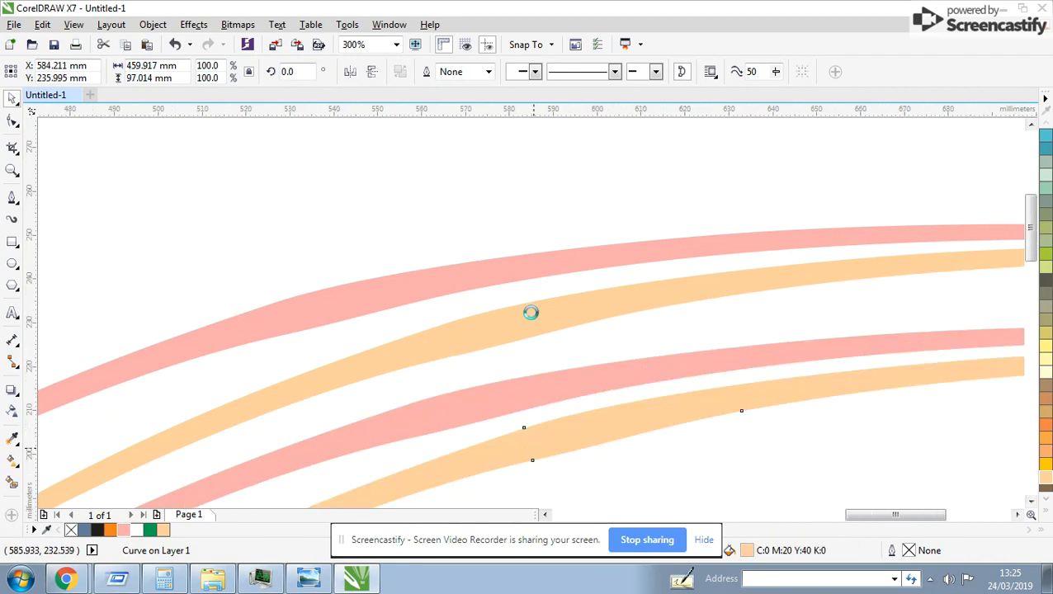
# Step: Group the four ribbons and place the group inside the page-sized PowerClip frame
pyautogui.moveTo(827, 235); pyautogui.dragTo(244, 414)
pyautogui.hotkey('ctrl', 'g')
pyautogui.moveTo(261, 370); pyautogui.dragTo(542, 307)
pyautogui.moveTo(615, 280); pyautogui.dragTo(437, 283)
pyautogui.click(481, 380)
# Step: Open the PowerClip contents, scale the ribbon group to 68.3% and centre it on the page
pyautogui.doubleClick(427, 293)
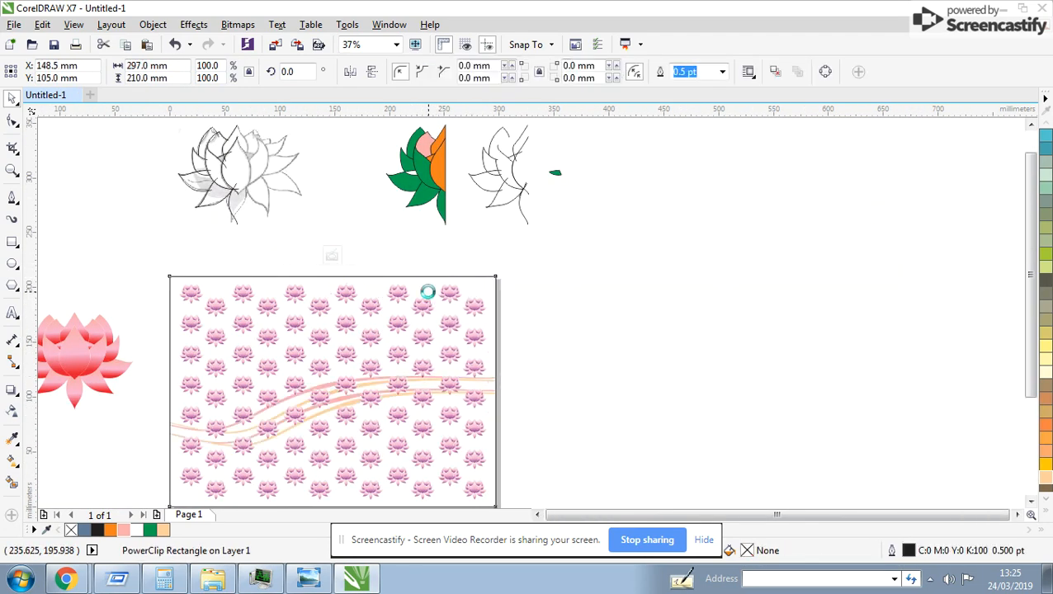
pyautogui.click(480, 378)
pyautogui.moveTo(608, 331); pyautogui.dragTo(519, 345)
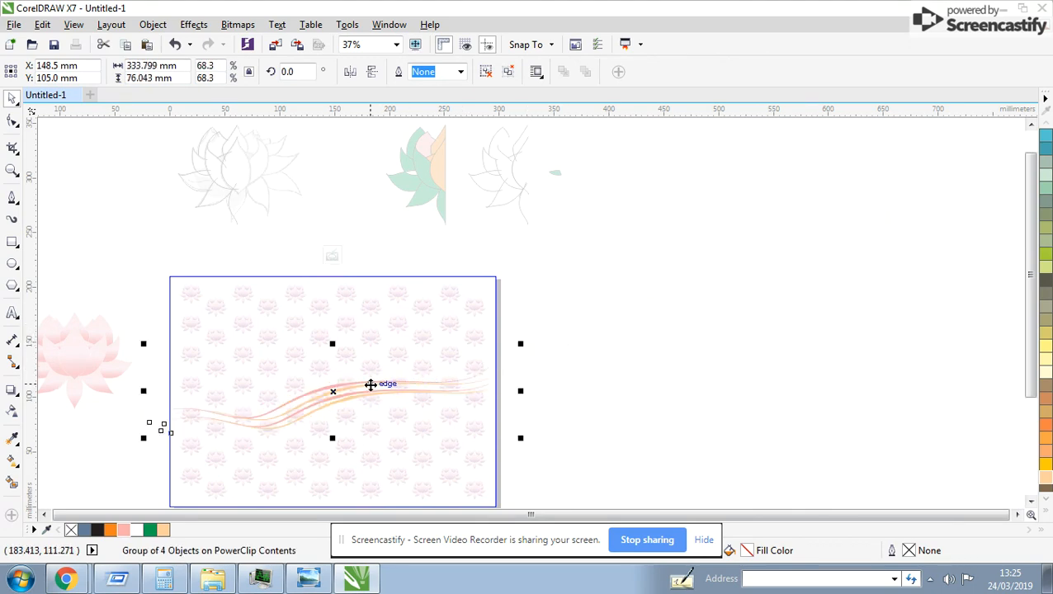
pyautogui.moveTo(371, 383); pyautogui.dragTo(597, 297)
pyautogui.press('p')
# Step: Duplicate the ribbon group with a small offset so the copied ribbons interleave with the originals
pyautogui.scroll(2, 363, 390)
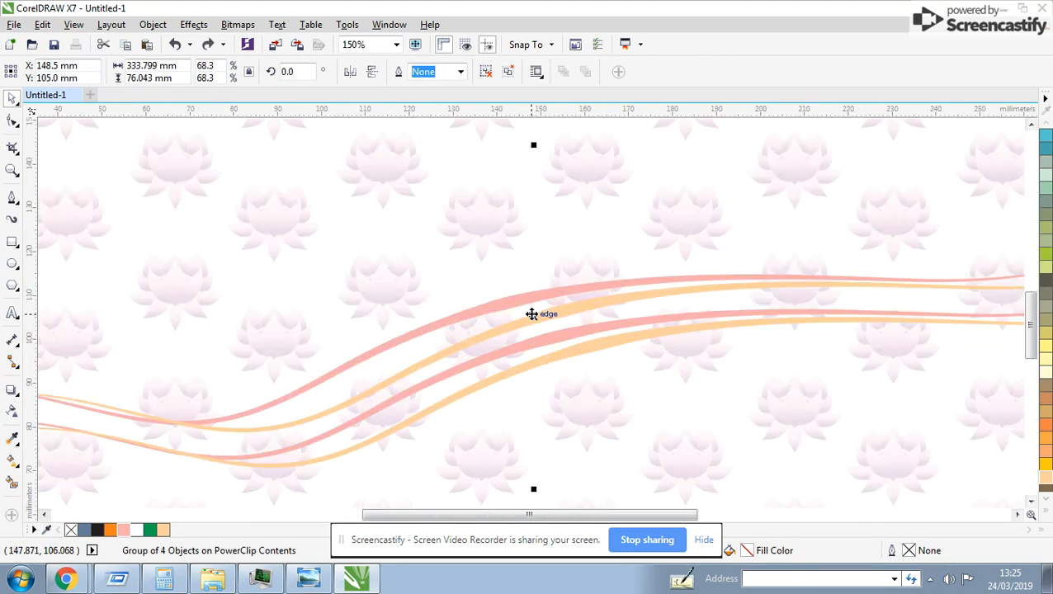
pyautogui.moveTo(532, 313)
pyautogui.mouseDown()
pyautogui.moveTo(534, 293)
pyautogui.moveTo(537, 308)
pyautogui.mouseUp()
pyautogui.rightClick(533, 293)
pyautogui.click(526, 295)
pyautogui.scroll(-1, 540, 307)
pyautogui.scroll(2, 532, 313)
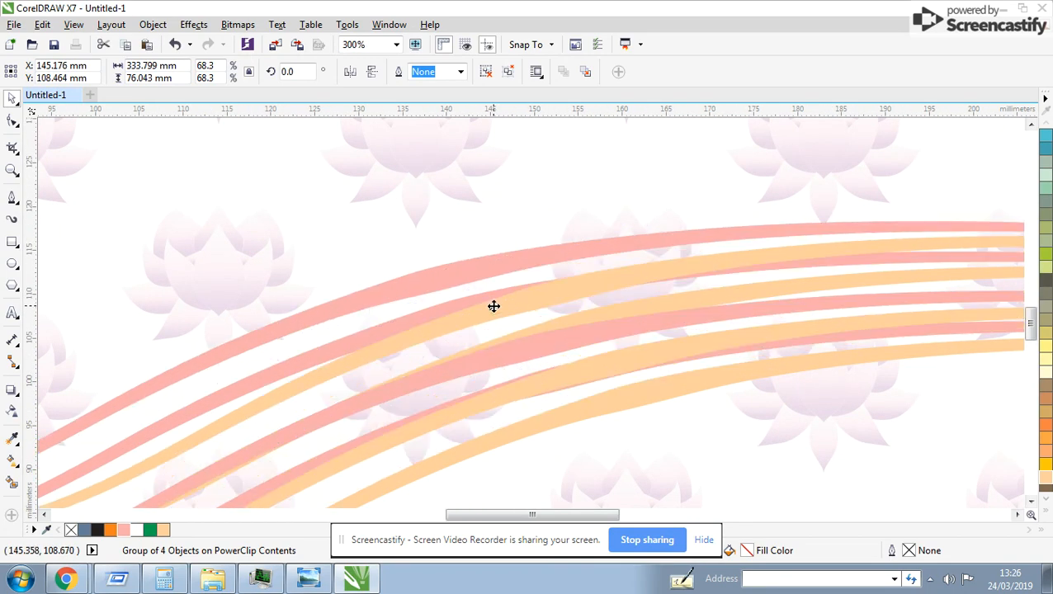
pyautogui.scroll(-2, 534, 314)
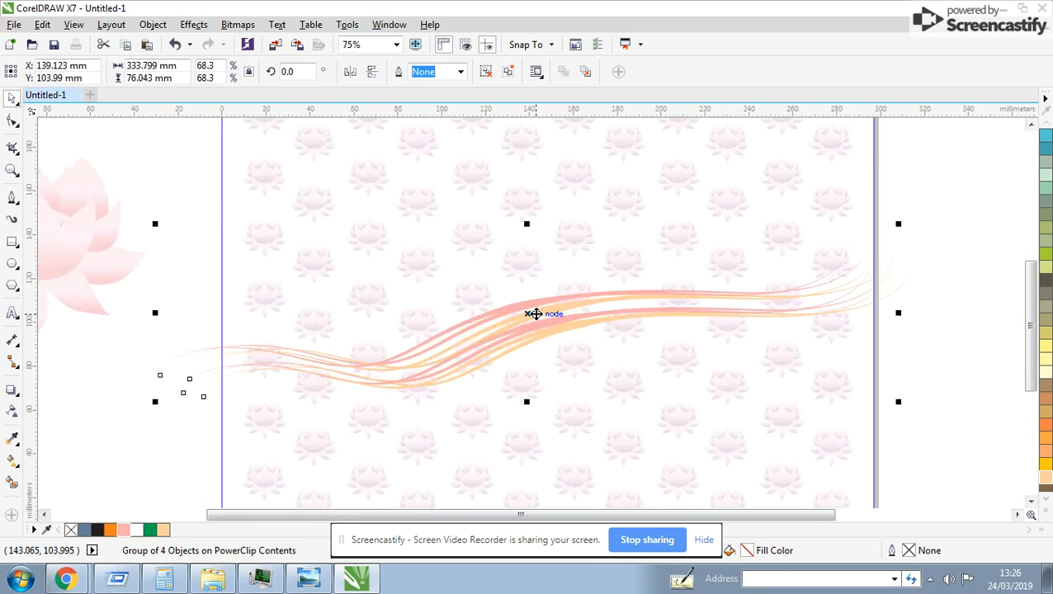
# Step: Group both ribbon sets, move them to the page's upper-left area and rotate the group to about 6.5 degrees
pyautogui.click(971, 204)
pyautogui.hotkey('ctrl', 'a')
pyautogui.hotkey('ctrl', 'g')
pyautogui.scroll(-1, 528, 313)
pyautogui.moveTo(526, 313); pyautogui.dragTo(433, 213)
pyautogui.moveTo(631, 163); pyautogui.dragTo(625, 142)
# Step: Copy the rotated ribbon group diagonally toward the lower right and repeat the duplication until thirteen groups form a band
pyautogui.moveTo(455, 219)
pyautogui.mouseDown()
pyautogui.moveTo(415, 214)
pyautogui.moveTo(449, 221)
pyautogui.mouseUp()
pyautogui.rightClick(448, 221)
pyautogui.hotkey('ctrl', 'r')
pyautogui.hotkey('ctrl', 'r')
pyautogui.hotkey('ctrl', 'r')
pyautogui.hotkey('ctrl', 'r')
pyautogui.hotkey('ctrl', 'r')
pyautogui.hotkey('ctrl', 'r')
pyautogui.hotkey('ctrl', 'r')
pyautogui.hotkey('ctrl', 'r')
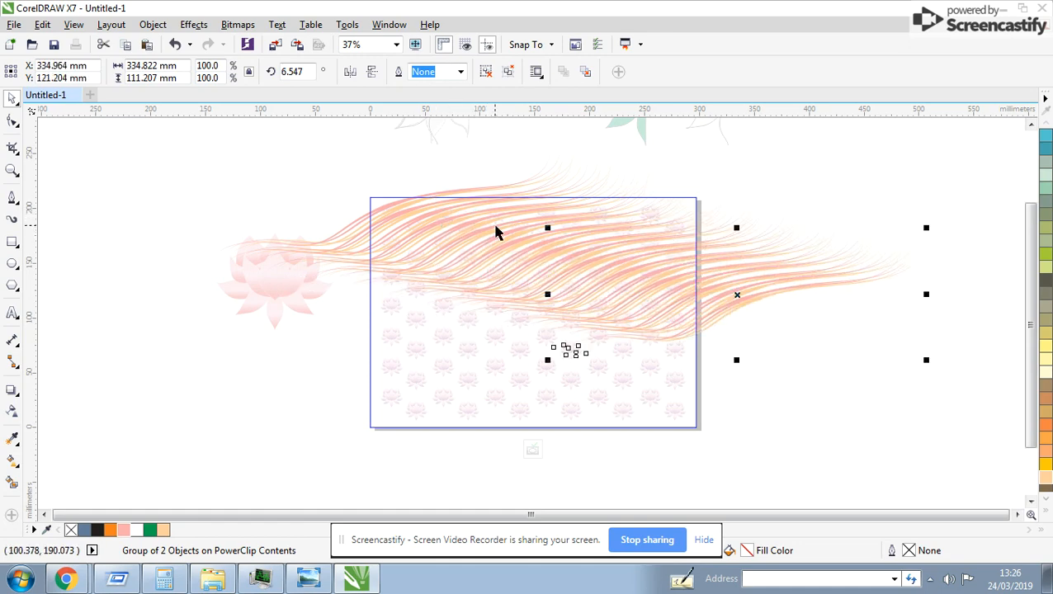
pyautogui.hotkey('ctrl', 'r')
pyautogui.hotkey('ctrl', 'r')
pyautogui.hotkey('ctrl', 'r')
# Step: Select all thirteen ribbon groups and copy the band below itself to cover the lower part of the page
pyautogui.hotkey('ctrl', 'a')
pyautogui.moveTo(615, 227); pyautogui.dragTo(539, 320)
pyautogui.rightClick(539, 348)
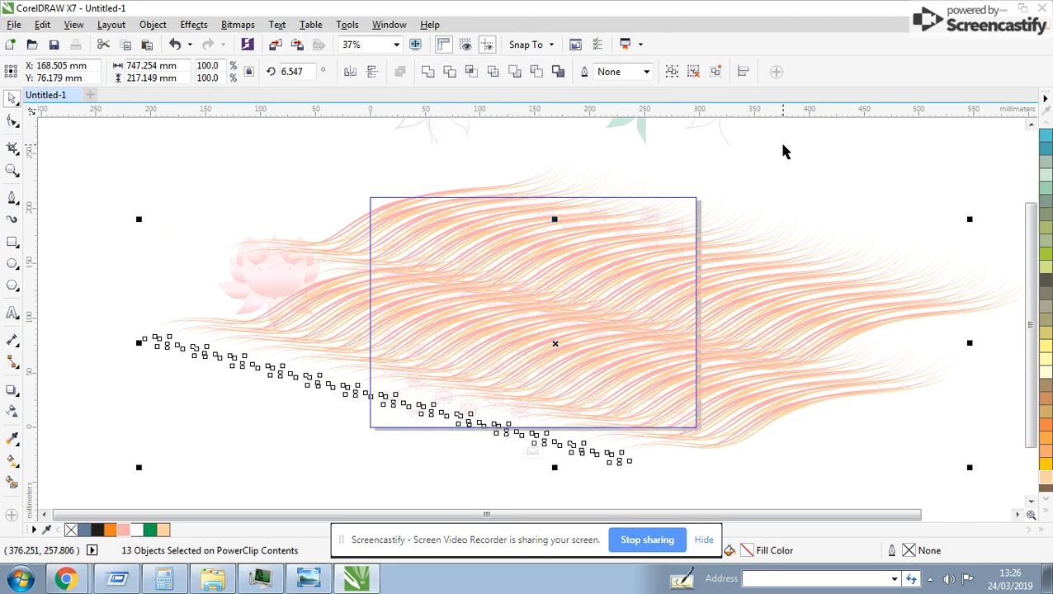
# Step: Enlarge both ribbon bands together to about 112% and finish editing the PowerClip contents
pyautogui.hotkey('ctrl', 'a')
pyautogui.scroll(-1, 580, 252)
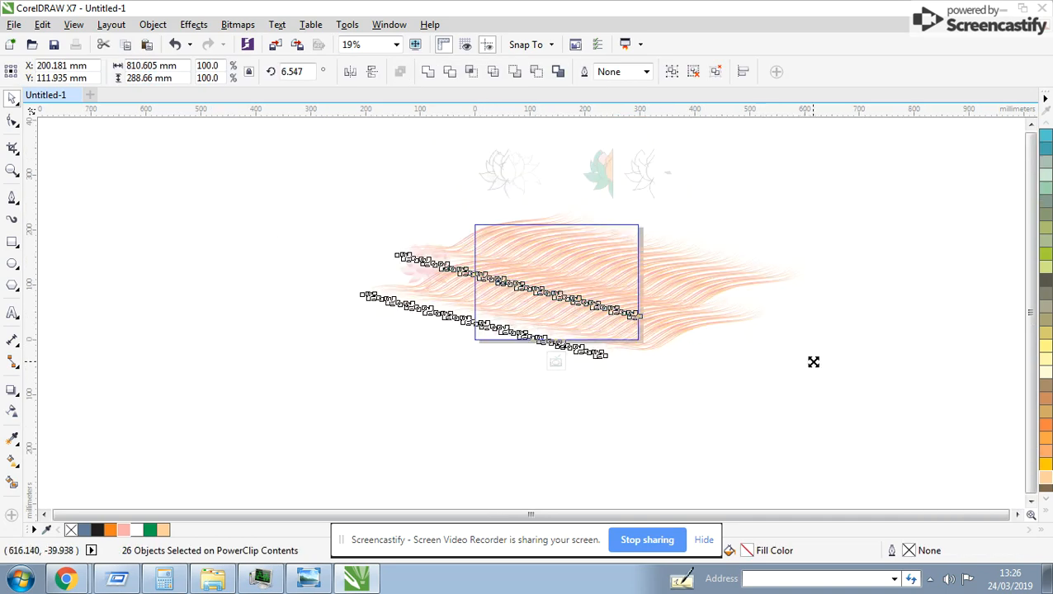
pyautogui.moveTo(812, 362); pyautogui.dragTo(839, 388)
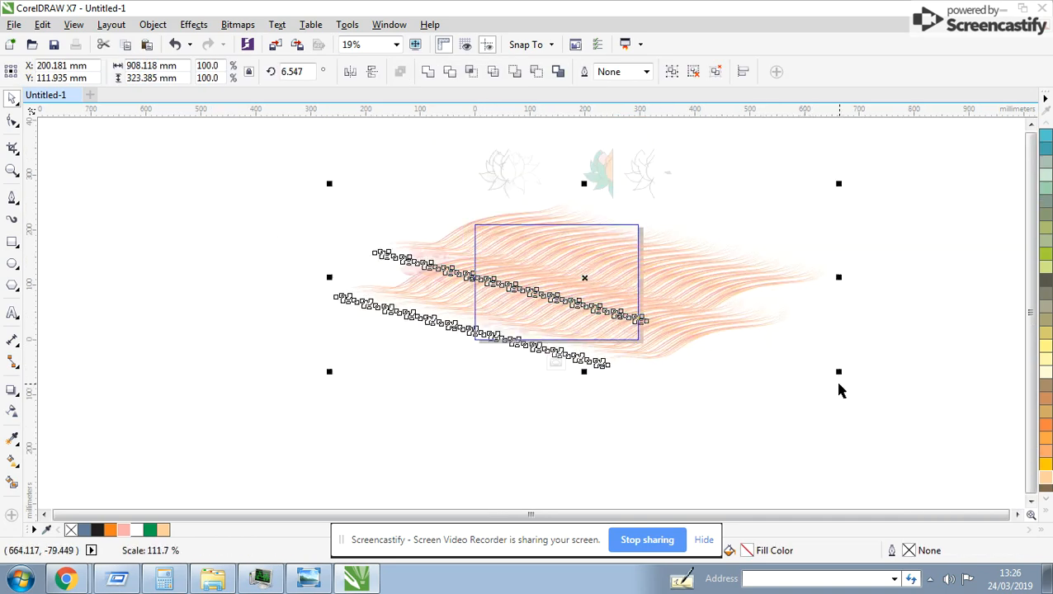
pyautogui.keyDown('ctrl'); pyautogui.click(766, 413); pyautogui.keyUp('ctrl')
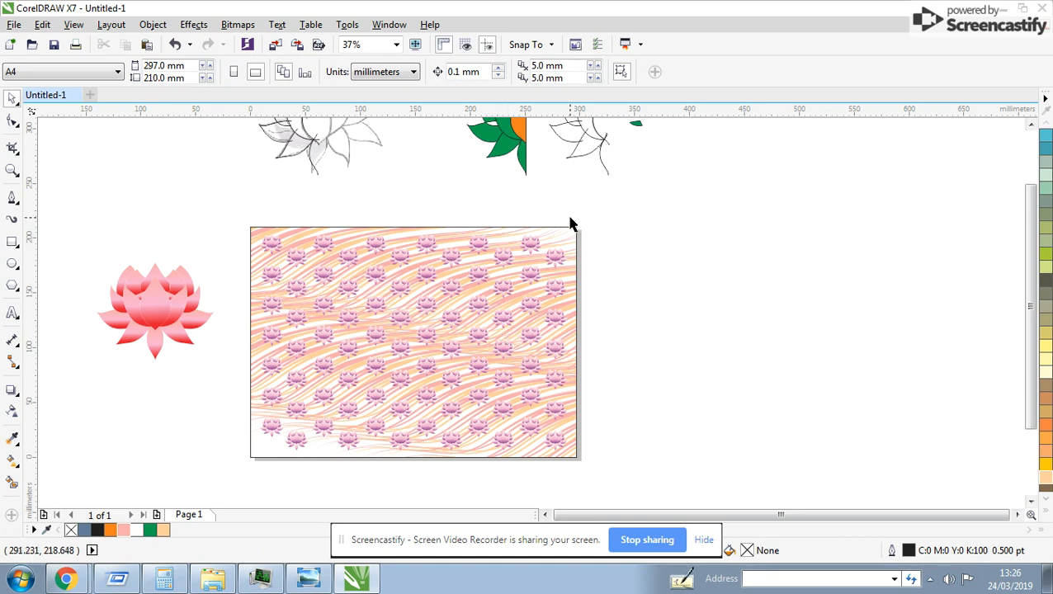
# Step: Reopen the PowerClip contents for editing and select one of the lower ribbon groups
pyautogui.click(558, 237)
pyautogui.click(373, 478)
pyautogui.click(376, 399)
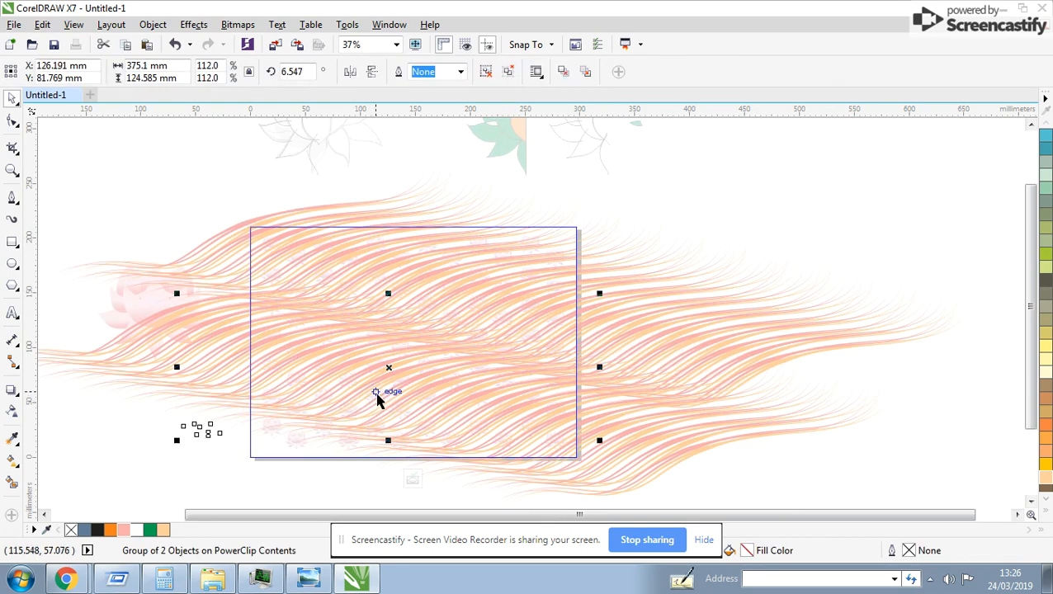
pyautogui.click(780, 453)
pyautogui.moveTo(99, 432); pyautogui.dragTo(16, 425)
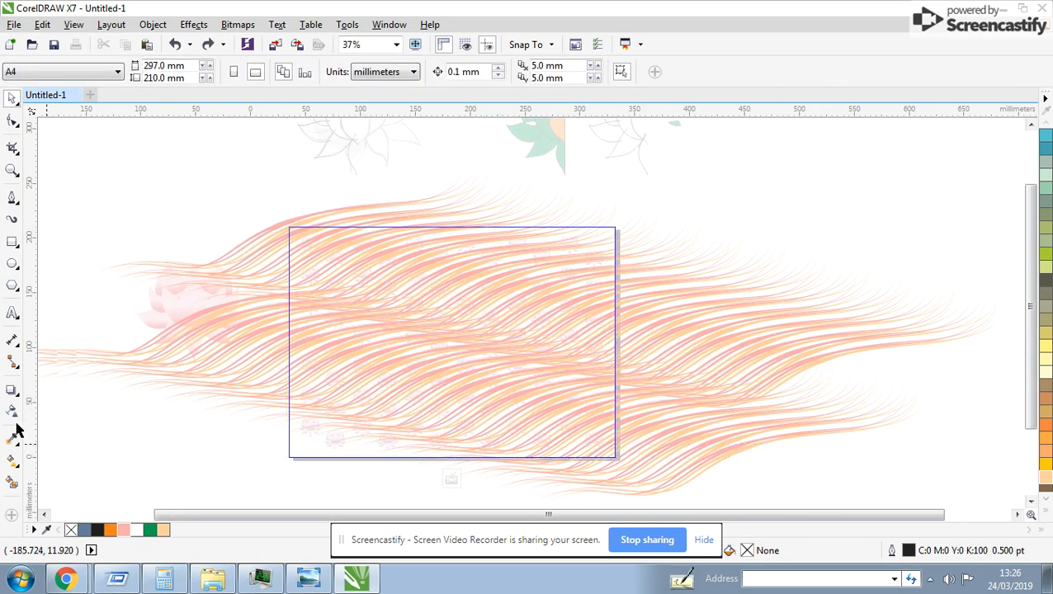
pyautogui.keyDown('ctrl'); pyautogui.click(299, 409); pyautogui.keyUp('ctrl')
# Step: Undo the enlargement of the ribbon bands and delete the lower copied band
pyautogui.hotkey('ctrl', 'z')
pyautogui.hotkey('ctrl', 'z')
pyautogui.hotkey('ctrl', 'z')
pyautogui.hotkey('ctrl', 'z')
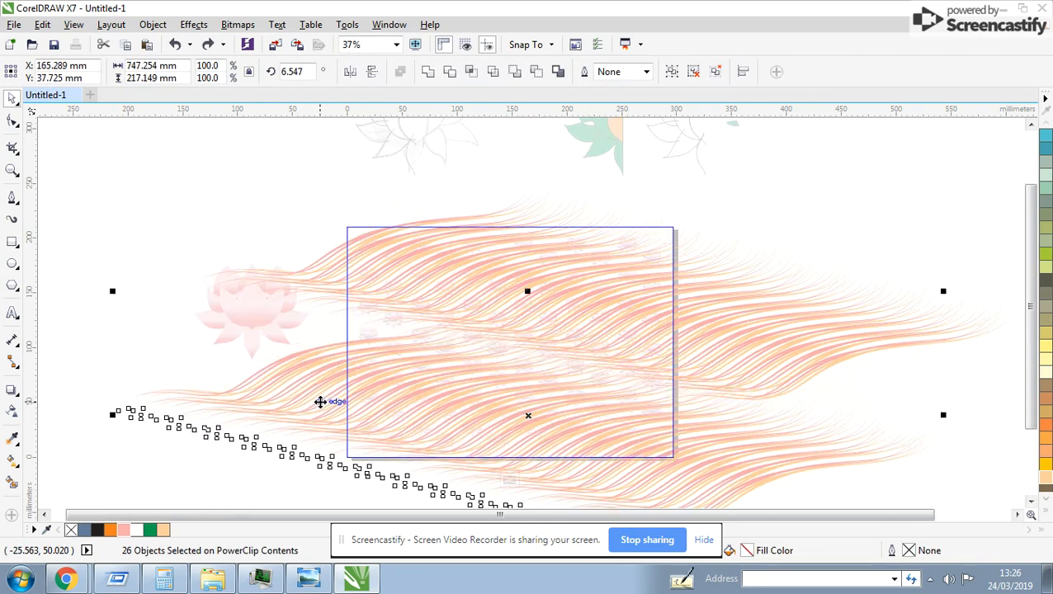
pyautogui.hotkey('ctrl', 'z')
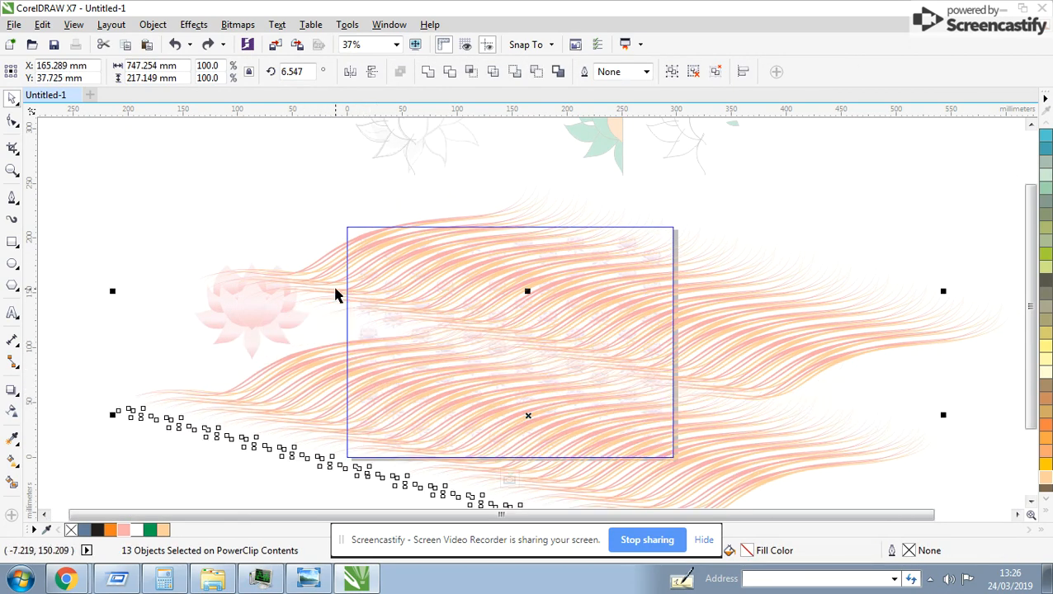
pyautogui.press('Delete')
# Step: Select all thirteen ribbon groups and apply a uniform transparency of 70 to them
pyautogui.hotkey('ctrl', 'a')
pyautogui.click(11, 410)
pyautogui.click(32, 72)
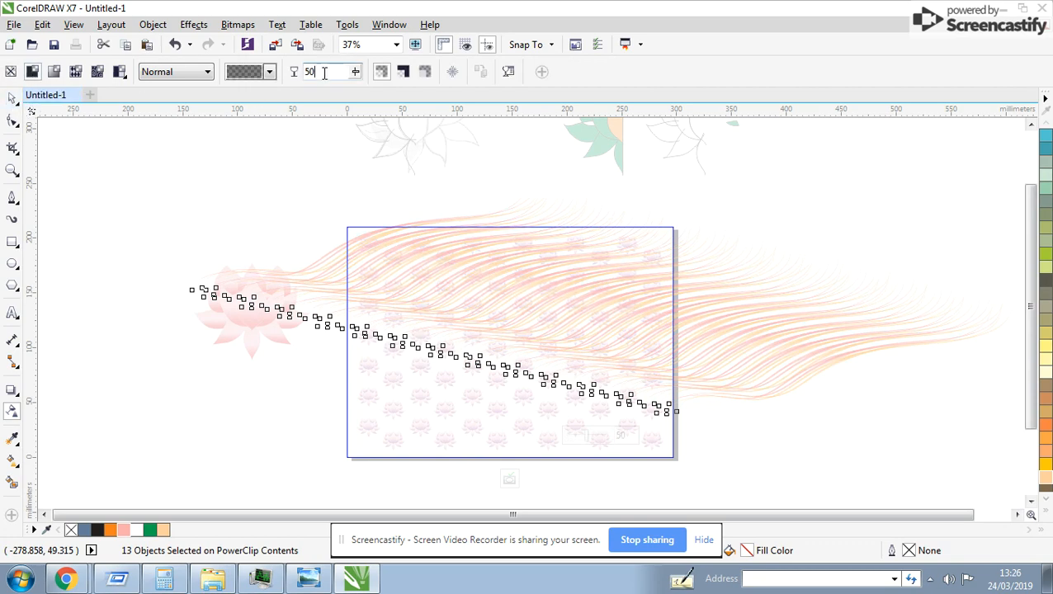
pyautogui.write('70')
pyautogui.press('Return')
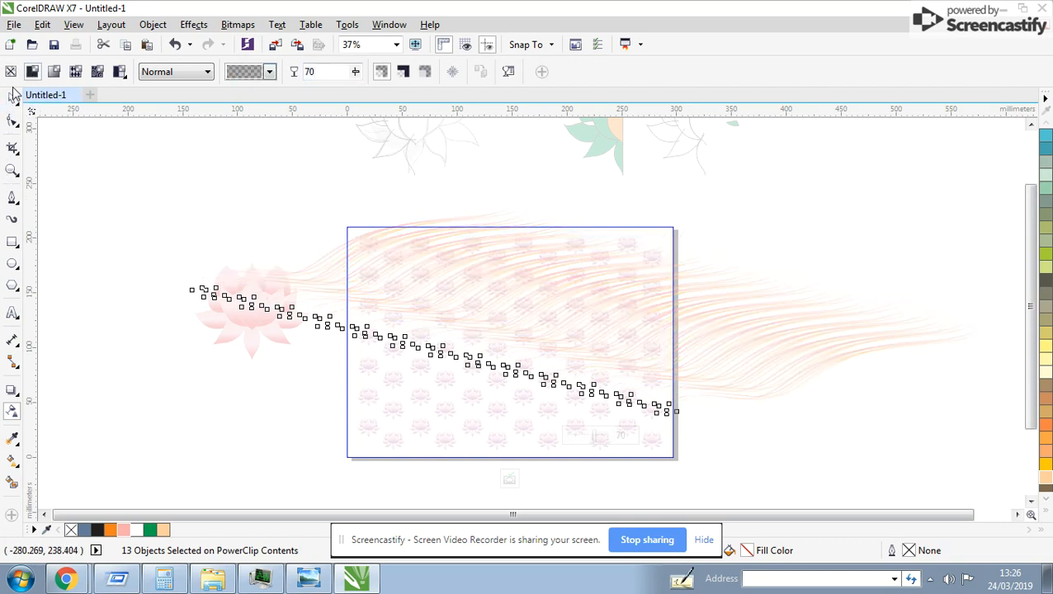
# Step: Repeat the ribbon band downwards until it covers the page, shift all bands slightly up and right, and finish editing the PowerClip
pyautogui.click(13, 95)
pyautogui.moveTo(482, 256); pyautogui.dragTo(453, 303)
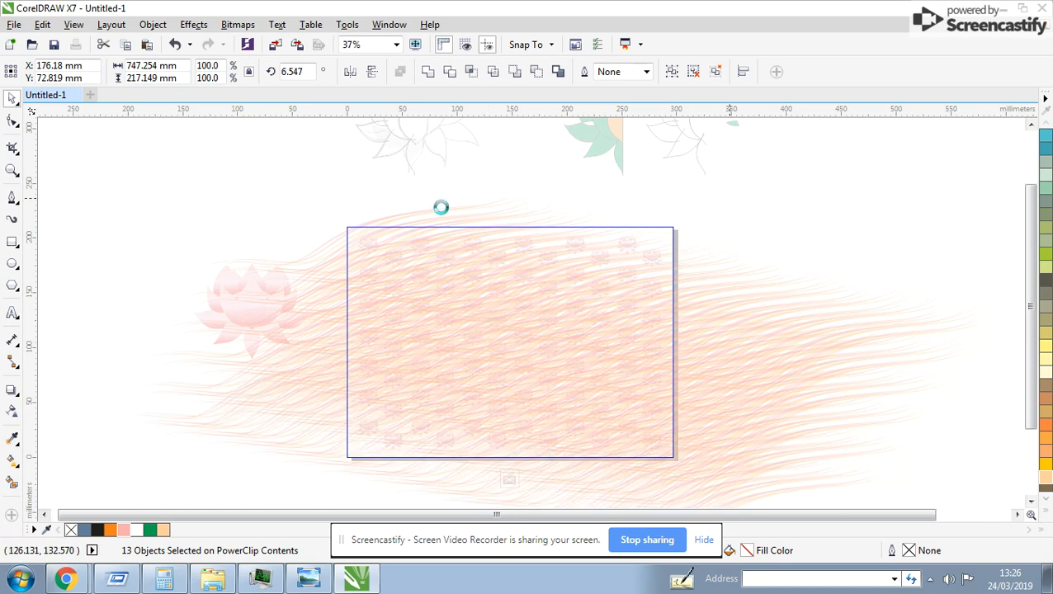
pyautogui.hotkey('ctrl', 'a')
pyautogui.moveTo(571, 311); pyautogui.dragTo(586, 294)
pyautogui.keyDown('ctrl'); pyautogui.click(124, 217); pyautogui.keyUp('ctrl')
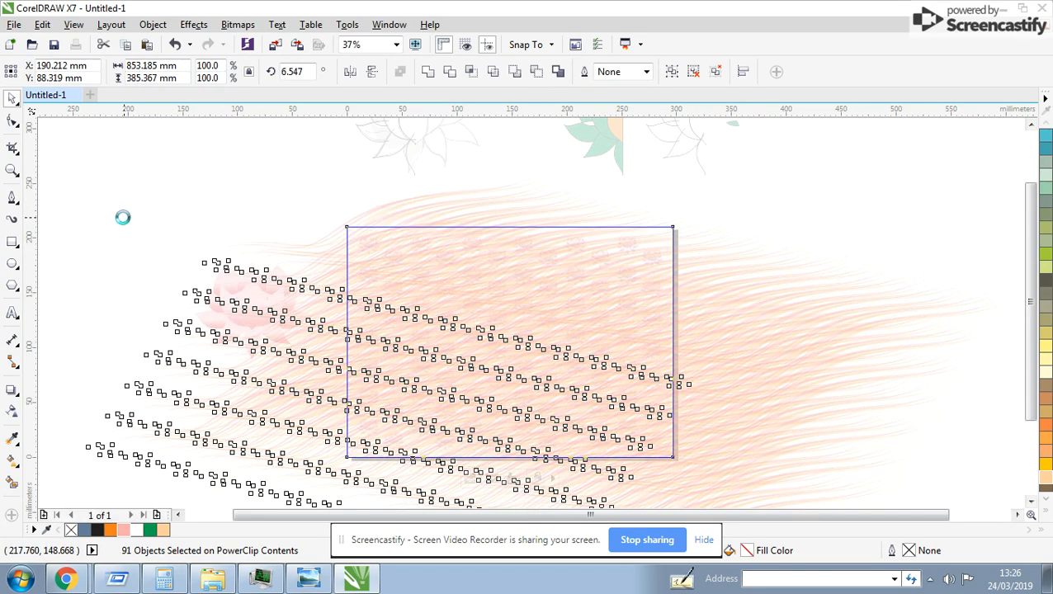
# Step: Delete the large pink lotus lying off the page beside the pattern
pyautogui.click(100, 235)
pyautogui.click(289, 289)
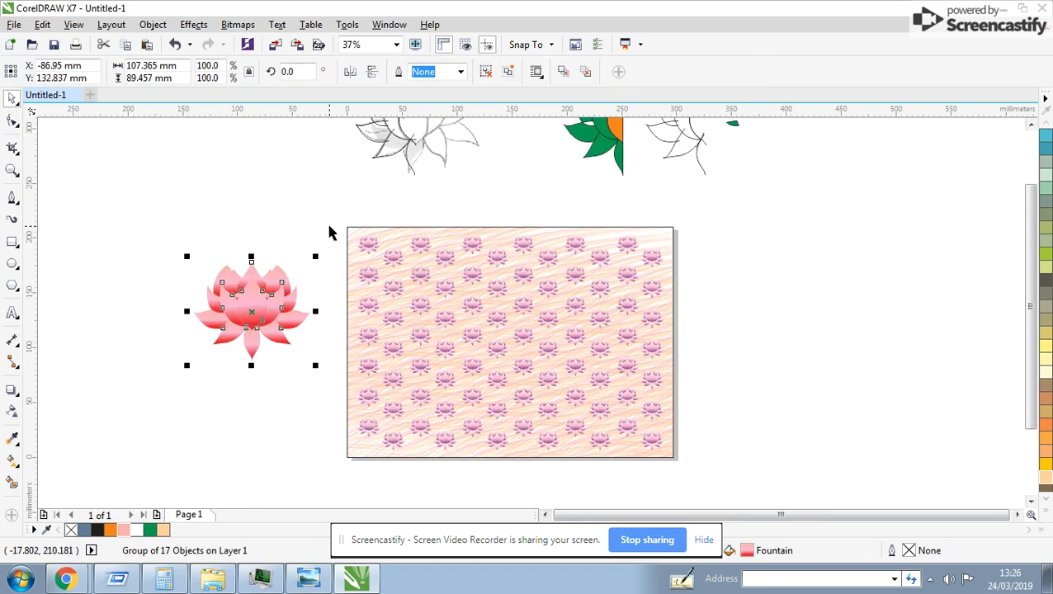
pyautogui.press('Delete')
# Step: Fit the framed pattern in view and examine the whole design in a full-screen preview
pyautogui.click(668, 247)
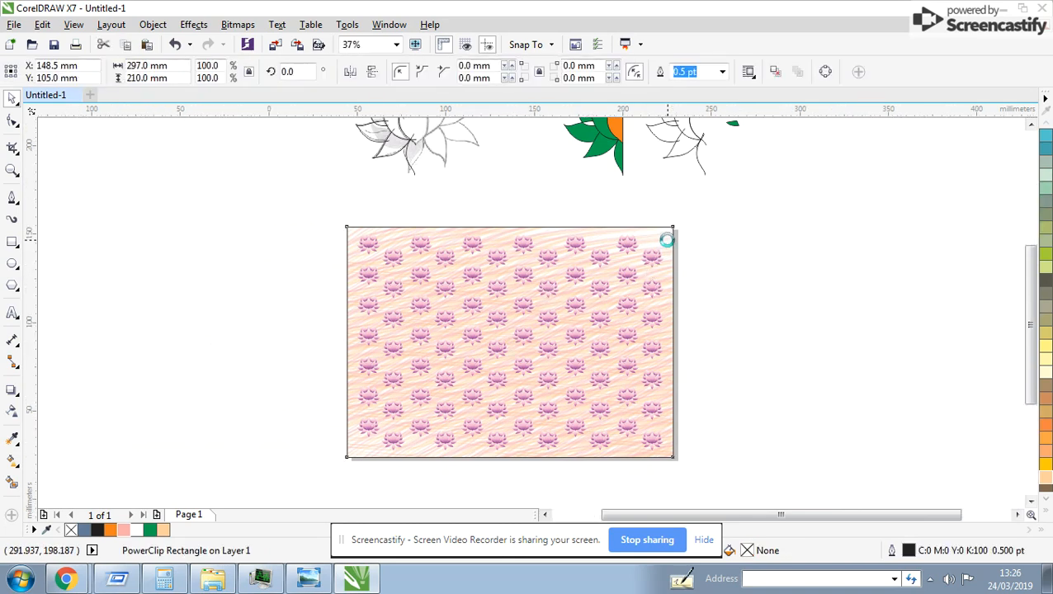
pyautogui.hotkey('shift', 'F2')
pyautogui.click(853, 299)
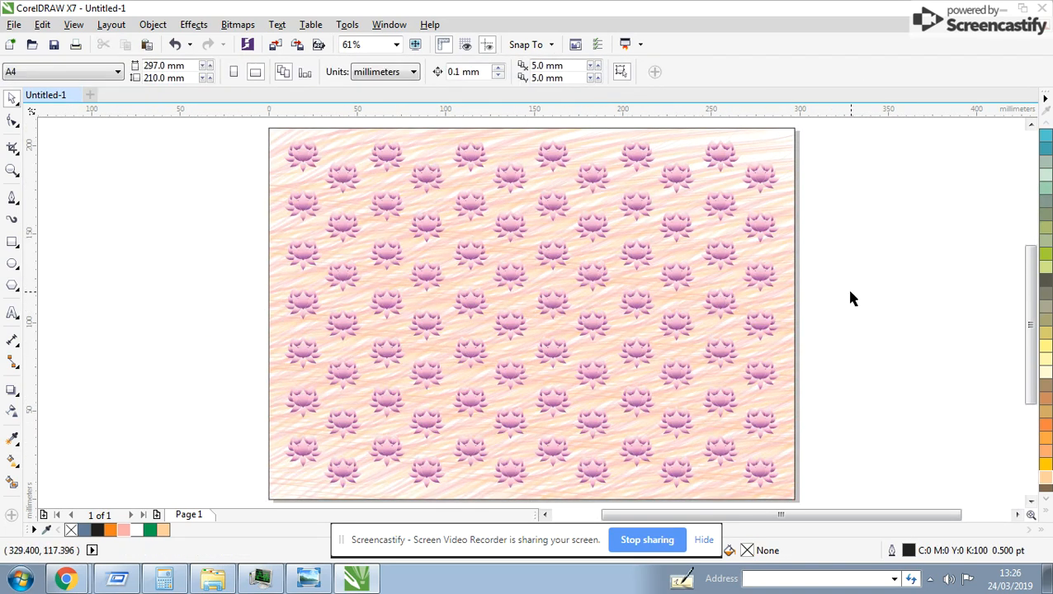
pyautogui.press('F9')
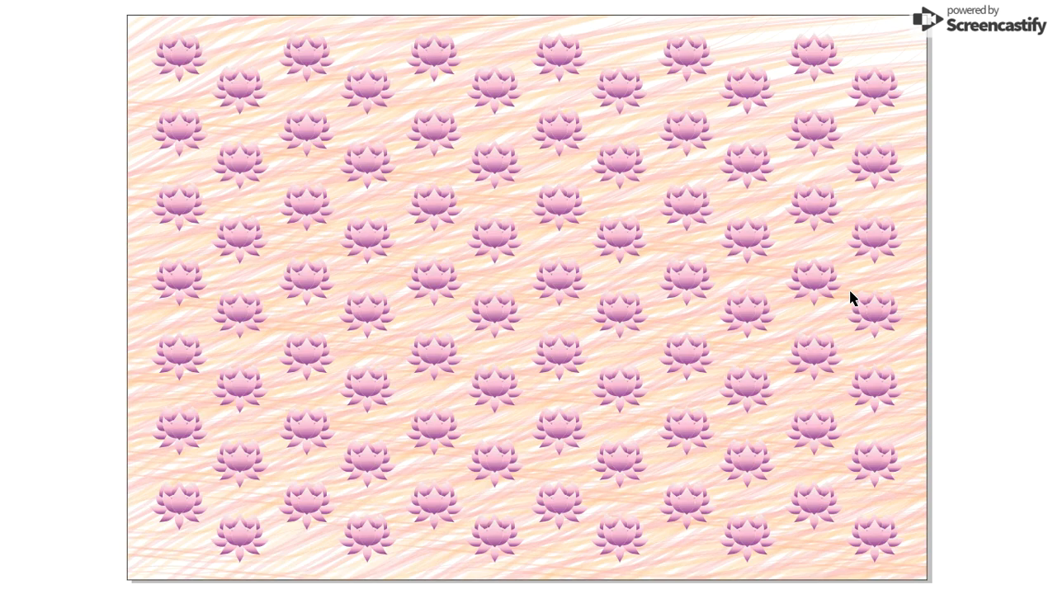
pyautogui.click(644, 318)
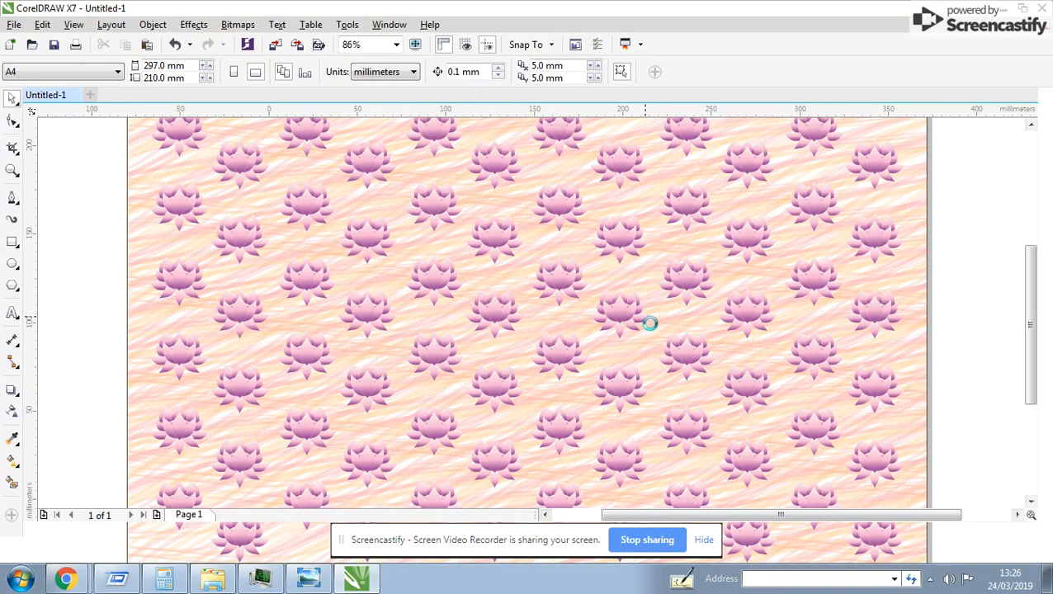
# Step: Ungroup the lotus pattern and delete its lowest pair of staggered rows
pyautogui.click(621, 329)
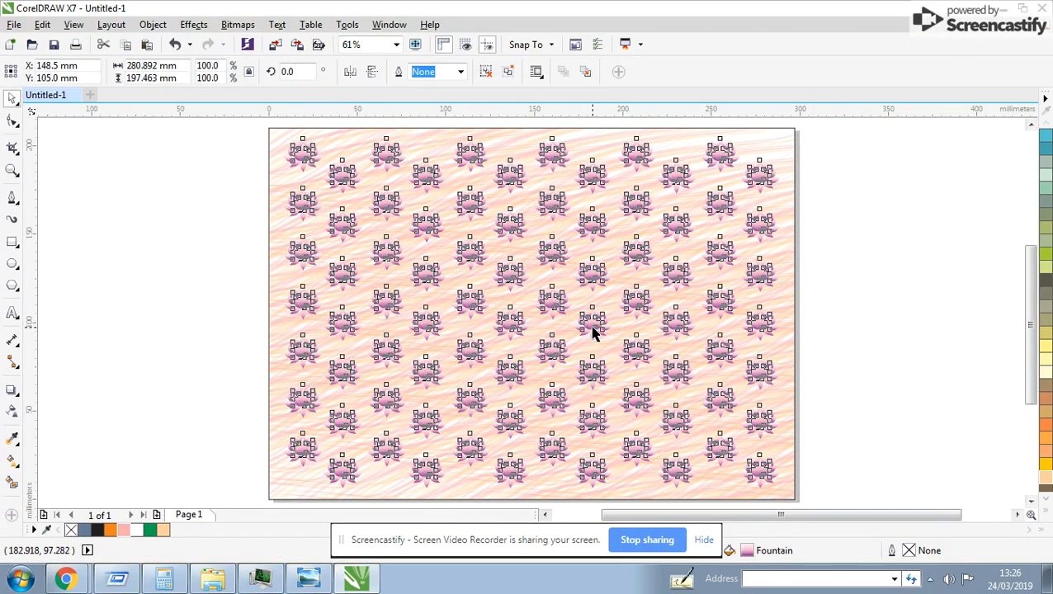
pyautogui.click(488, 73)
pyautogui.moveTo(833, 132); pyautogui.dragTo(323, 493)
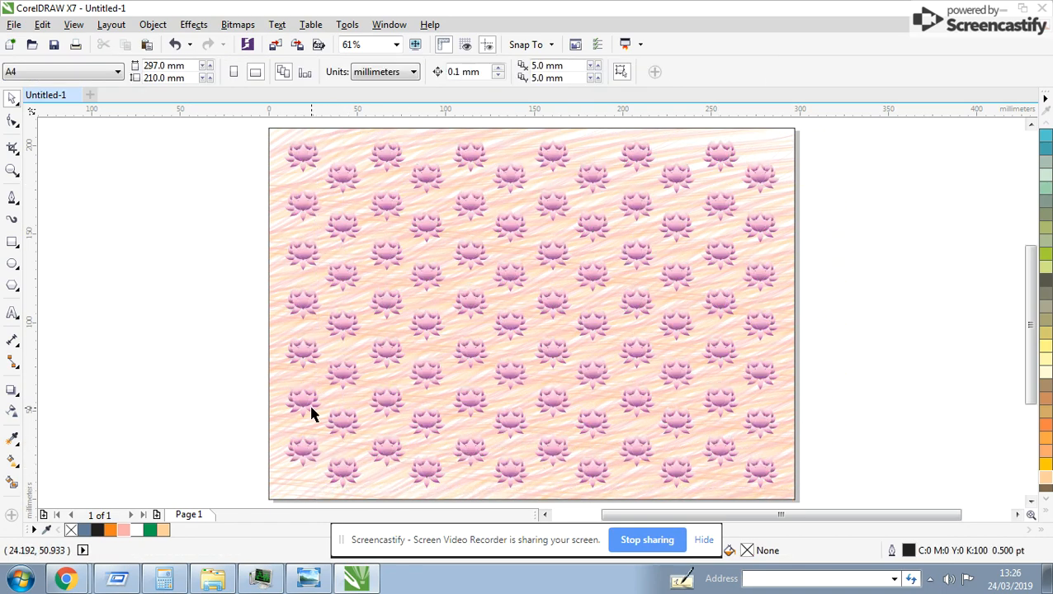
pyautogui.click(339, 468)
pyautogui.press('Delete')
# Step: Delete all remaining lotus rows below the top staggered pair
pyautogui.click(757, 177)
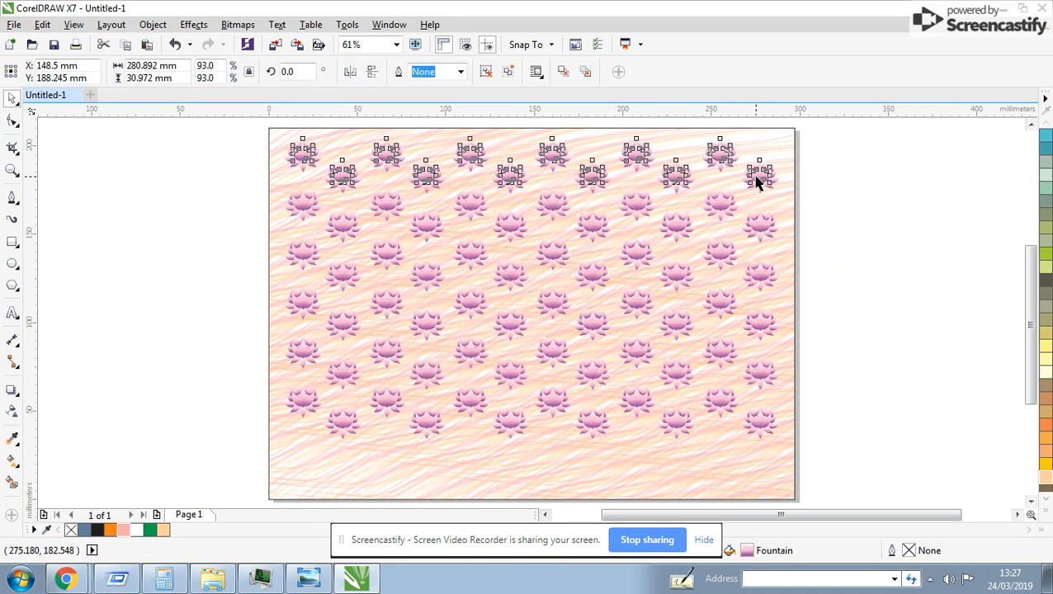
pyautogui.moveTo(843, 176); pyautogui.dragTo(139, 496)
pyautogui.press('Delete')
# Step: Ungroup the top lotus rows and delete the six flowers in the right half
pyautogui.click(341, 178)
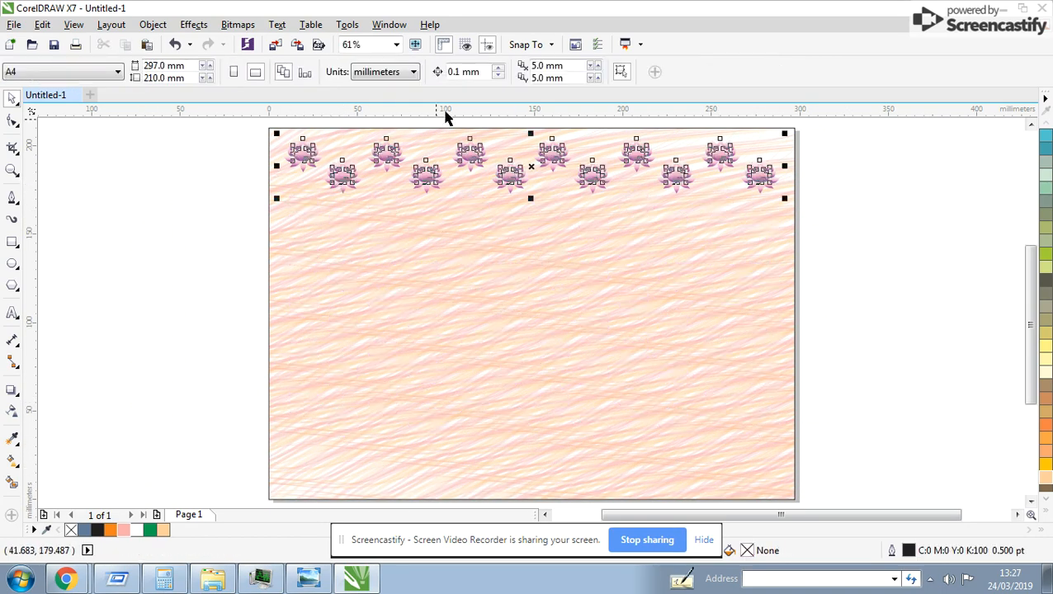
pyautogui.click(485, 72)
pyautogui.moveTo(899, 251); pyautogui.dragTo(356, 143)
pyautogui.press('Delete')
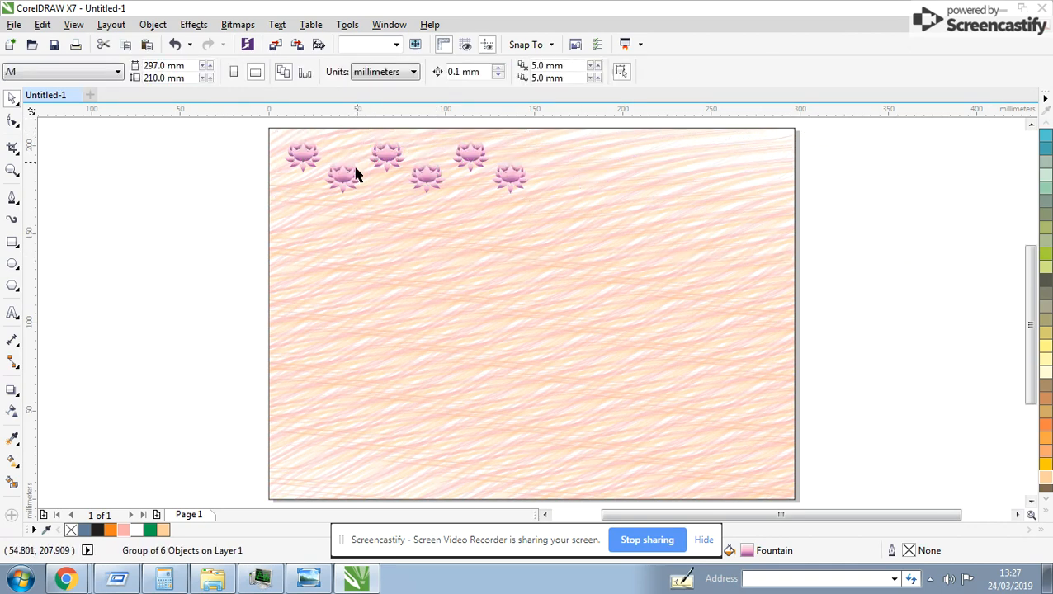
pyautogui.scroll(1, 356, 164)
pyautogui.click(675, 303)
pyautogui.press('Delete')
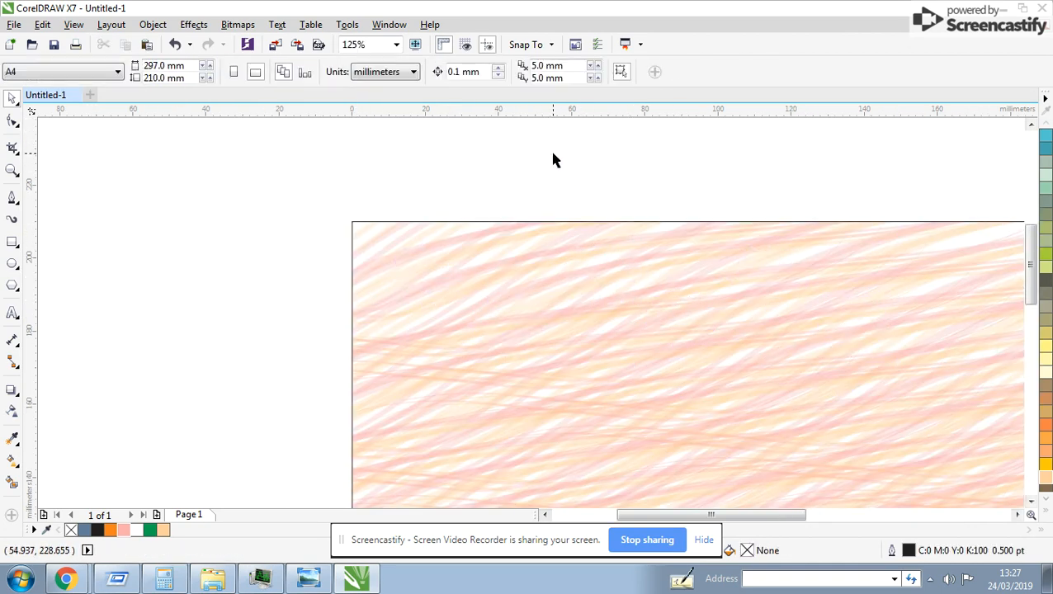
pyautogui.hotkey('ctrl', 'z')
# Step: Ungroup the remaining six lotuses and delete all except the one in the page's upper-left corner
pyautogui.click(507, 72)
pyautogui.moveTo(939, 177); pyautogui.dragTo(461, 429)
pyautogui.press('Delete')
# Step: Fill the remaining lotus with sand (C0 M20 Y40 K0) and apply a vertical fountain fill fading to white at its lower petals
pyautogui.moveTo(337, 232); pyautogui.dragTo(542, 355)
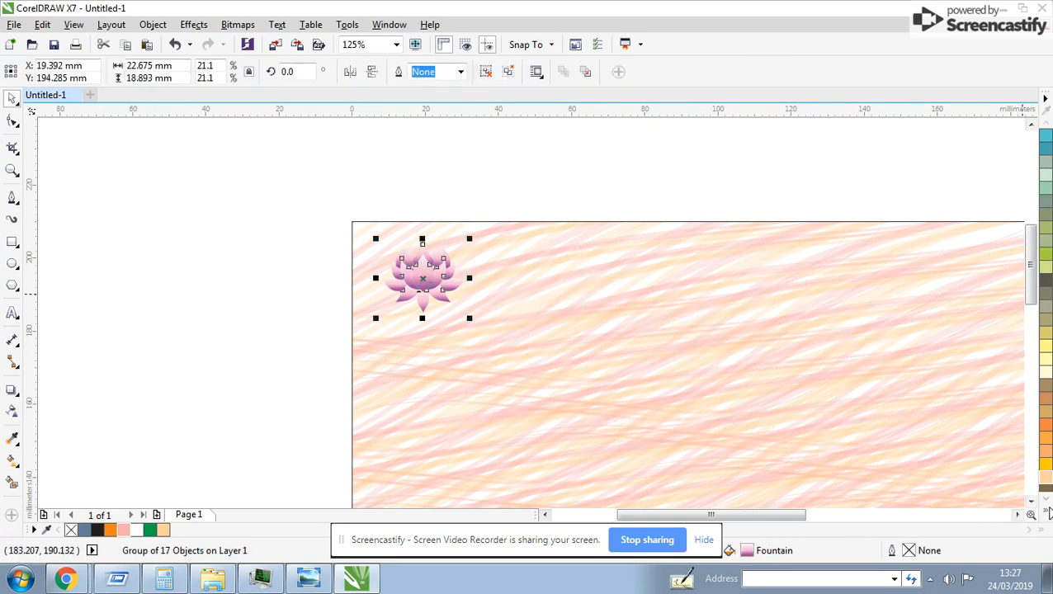
pyautogui.click(1046, 480)
pyautogui.scroll(2, 431, 264)
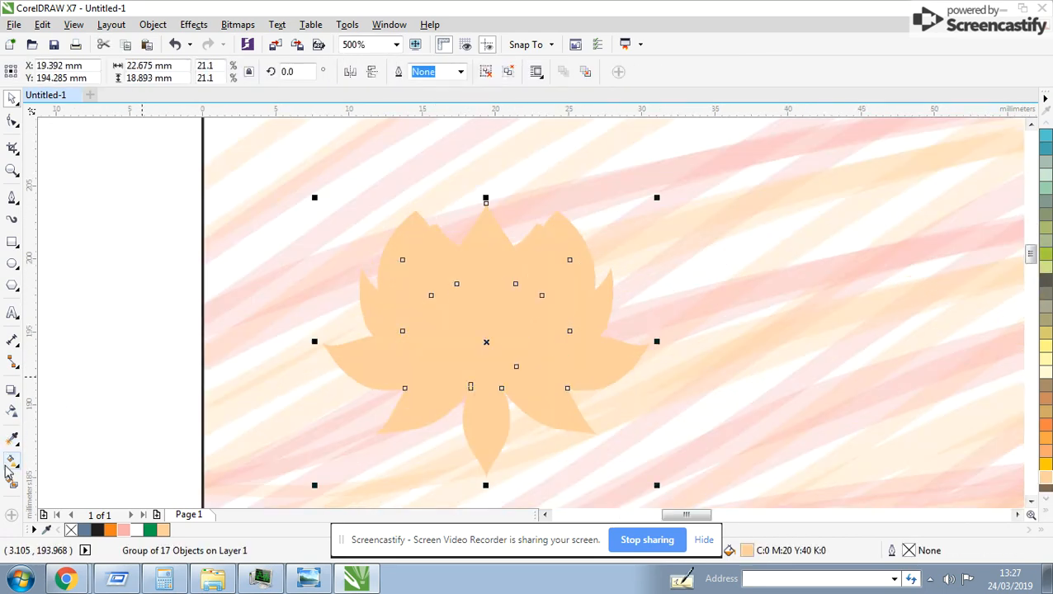
pyautogui.click(11, 462)
pyautogui.moveTo(487, 369); pyautogui.dragTo(488, 377)
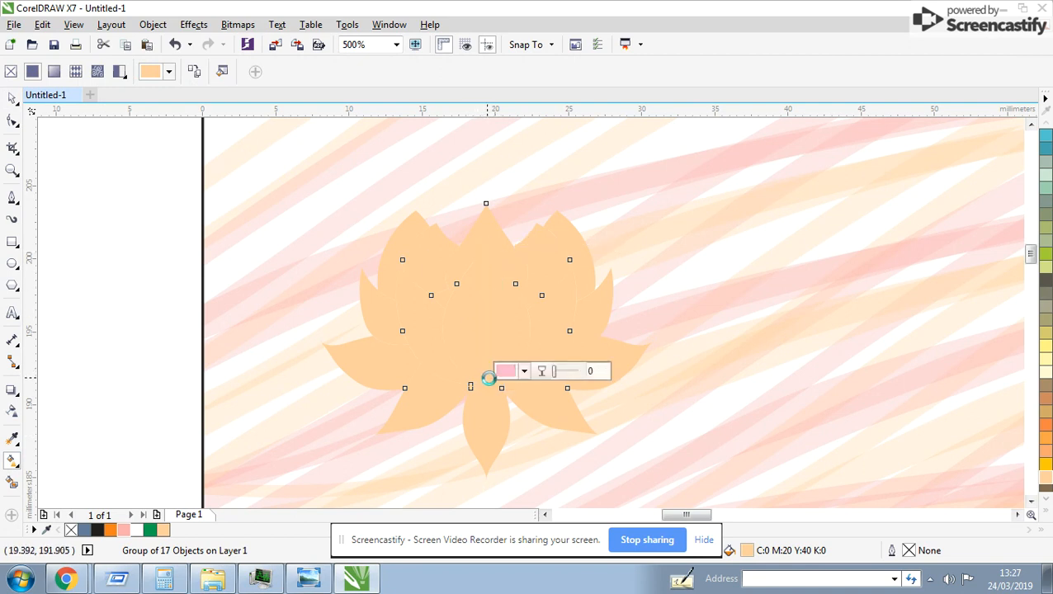
pyautogui.press('space')
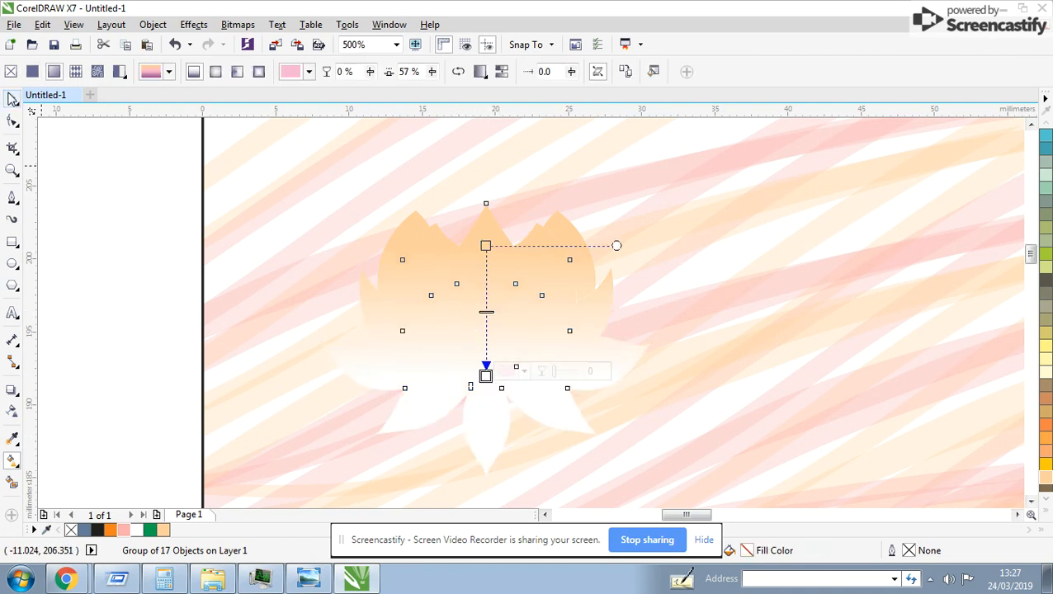
# Step: Ungroup the lotus and apply a short downward fountain fill to its small inner upper-left petal
pyautogui.click(11, 438)
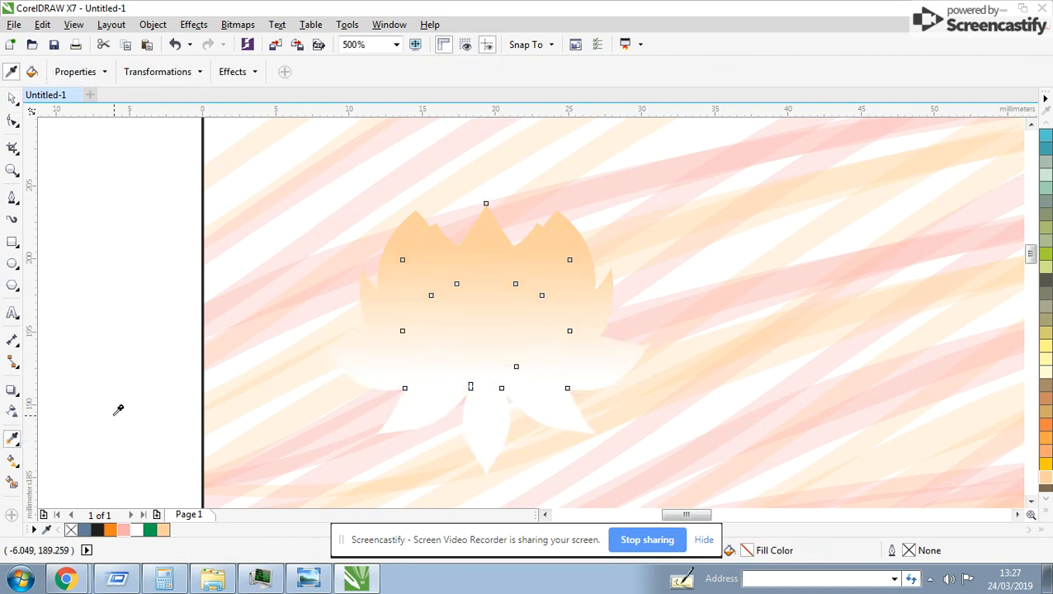
pyautogui.click(10, 99)
pyautogui.click(262, 275)
pyautogui.click(425, 289)
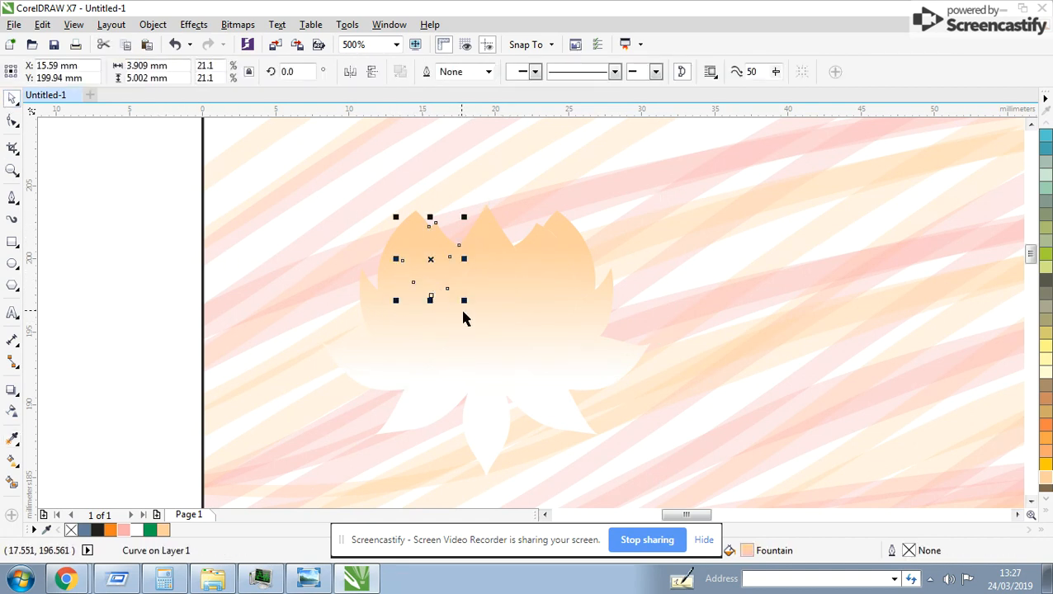
pyautogui.click(12, 459)
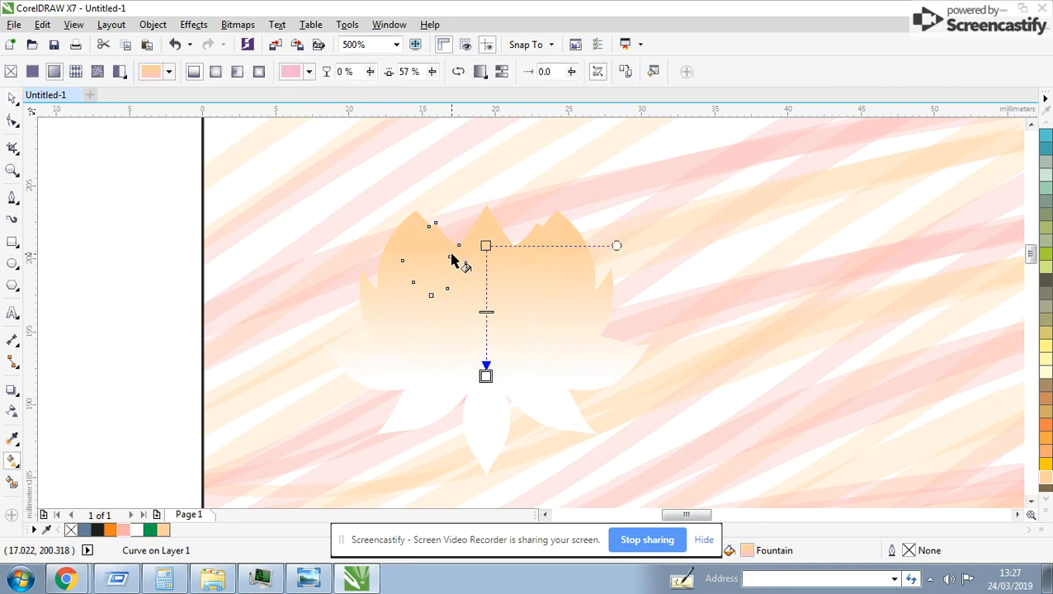
pyautogui.moveTo(434, 244); pyautogui.dragTo(429, 294)
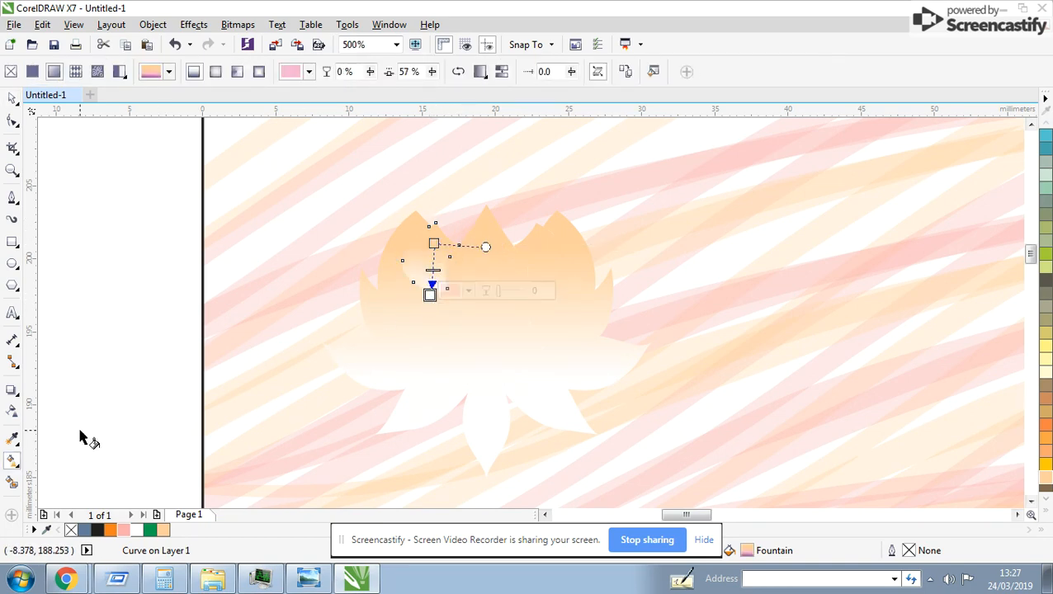
pyautogui.press('space')
# Step: Select all 17 lotus petals, try grey and light green (C20 M0 Y60 K0) fills, and fill them with Sand
pyautogui.moveTo(157, 150); pyautogui.dragTo(718, 519)
pyautogui.scroll(-2, 559, 300)
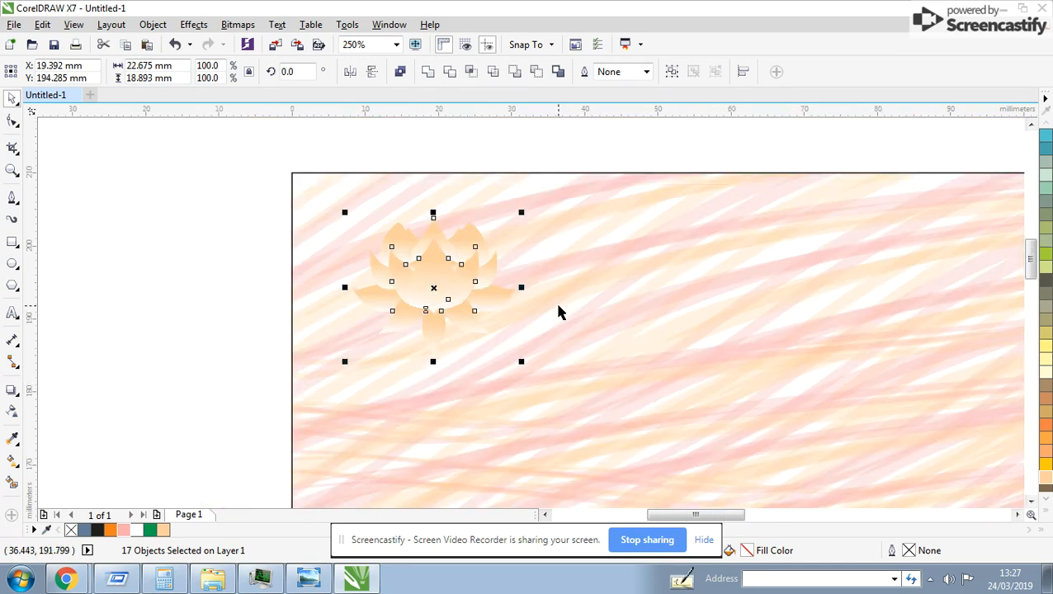
pyautogui.scroll(2, 512, 300)
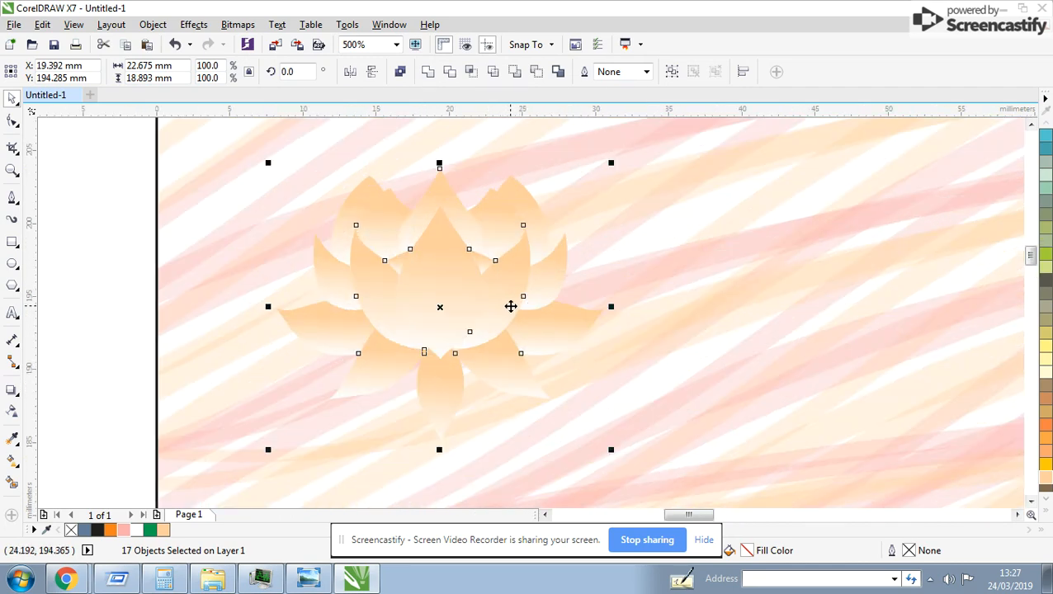
pyautogui.click(1045, 512)
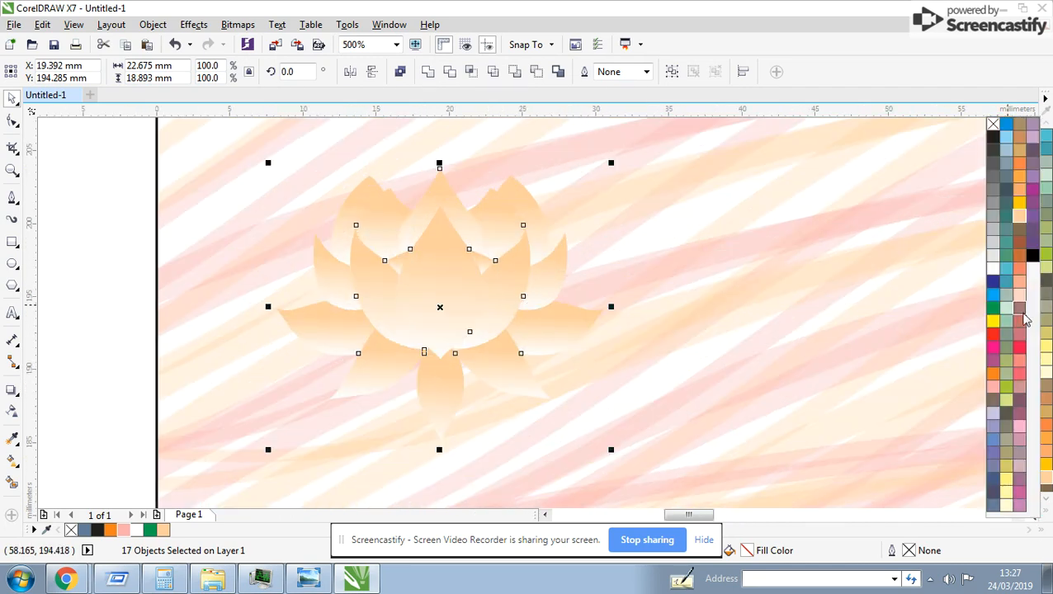
pyautogui.click(992, 253)
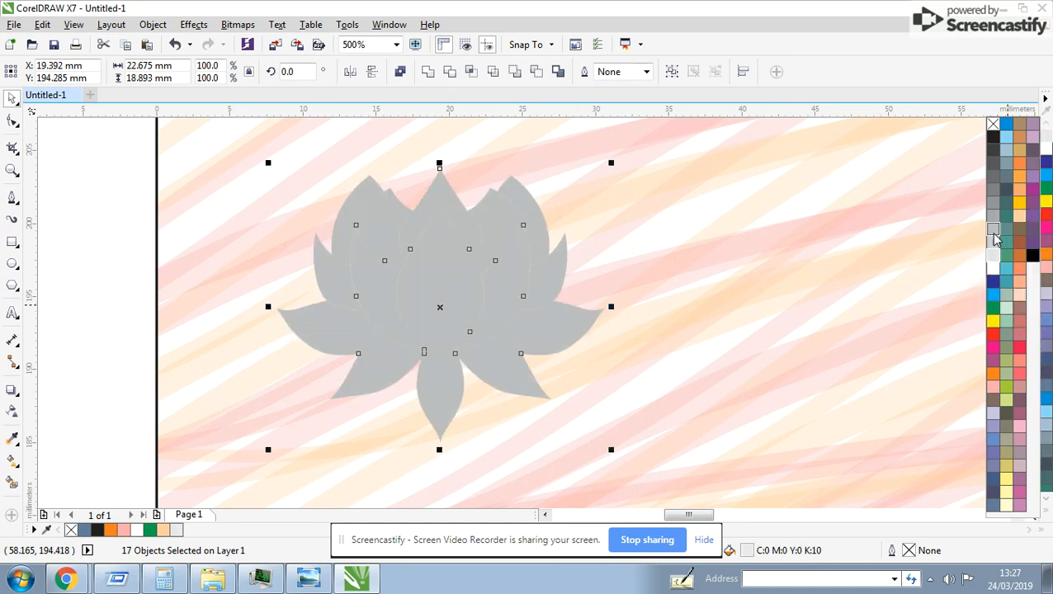
pyautogui.click(1008, 403)
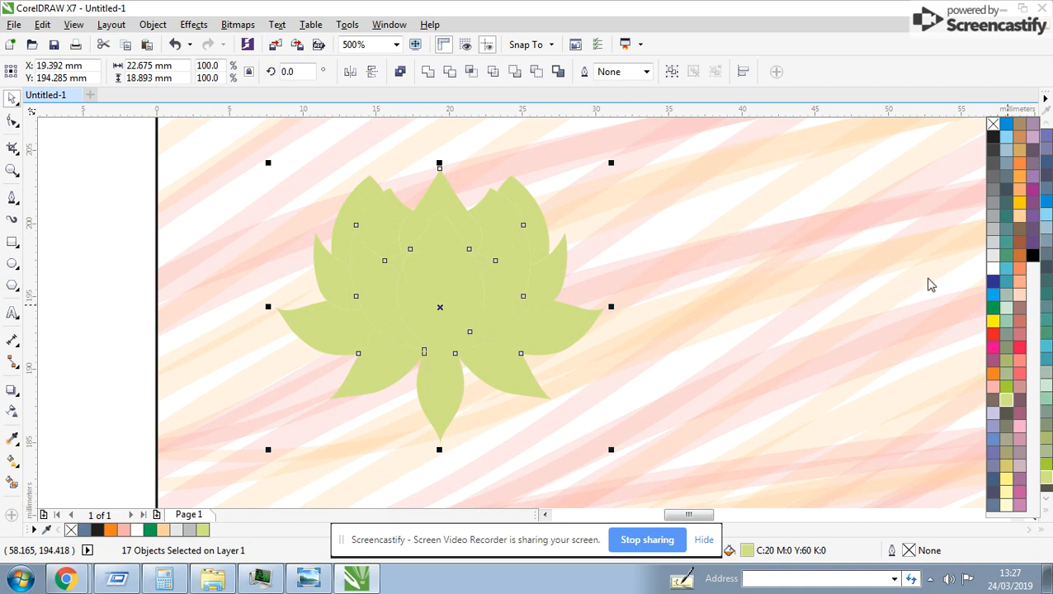
pyautogui.click(163, 530)
# Step: Select the lotus's far-left side petal and apply a fountain fill running from its tip towards the flower's centre
pyautogui.click(245, 335)
pyautogui.click(256, 330)
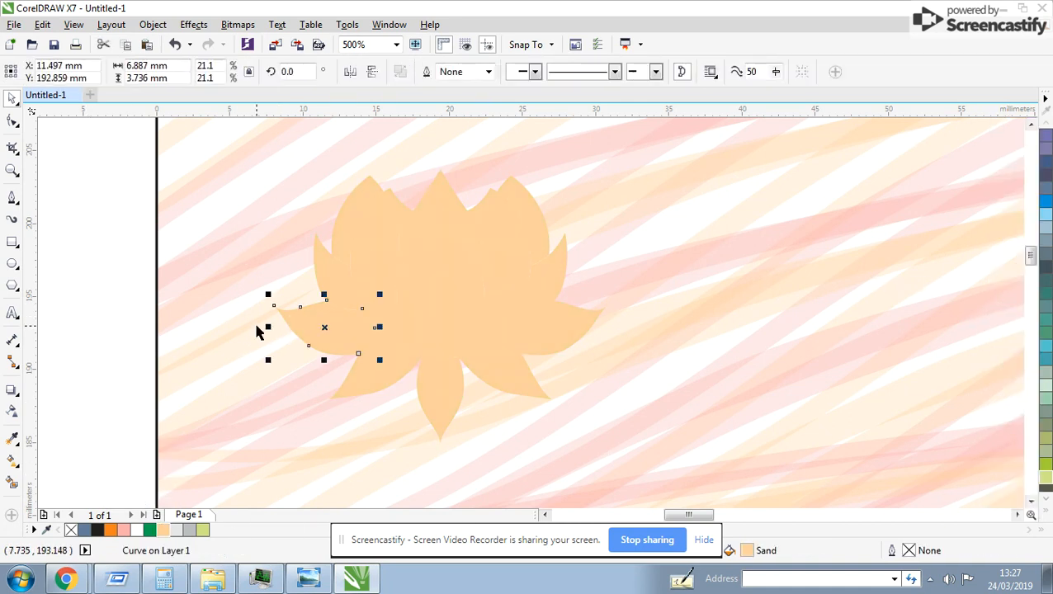
pyautogui.click(12, 462)
pyautogui.moveTo(298, 320); pyautogui.dragTo(363, 331)
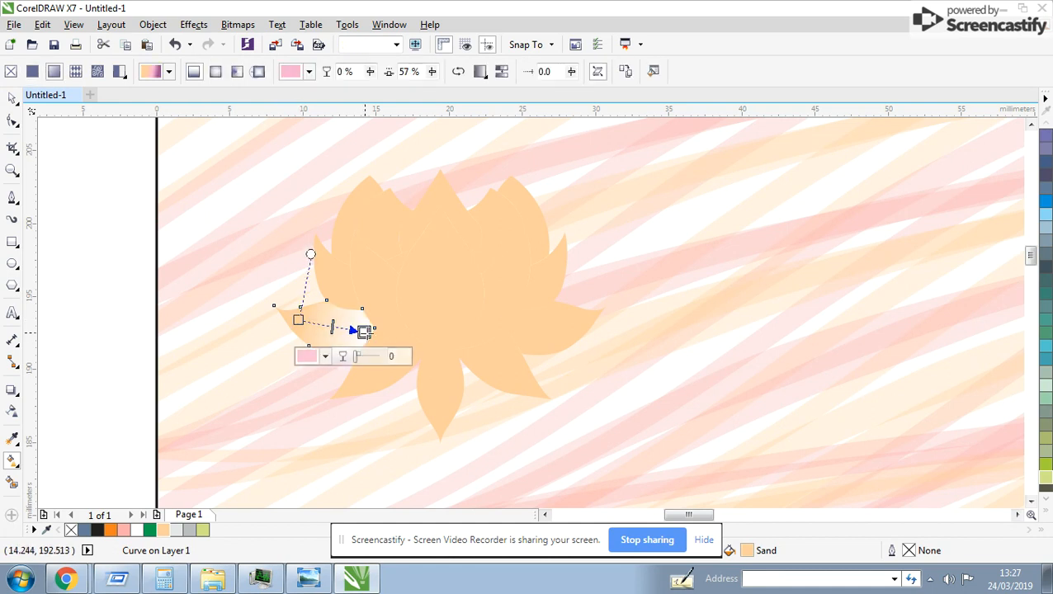
# Step: Change the purple end colour of the petal's fountain fill to a pale pink sampled from the background ribbons
pyautogui.click(326, 357)
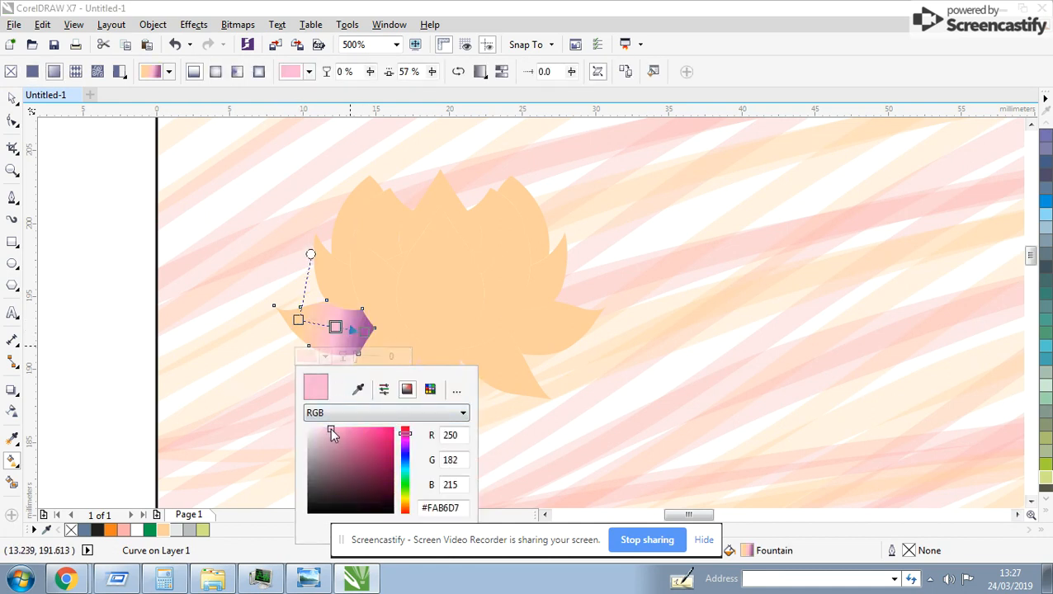
pyautogui.click(365, 332)
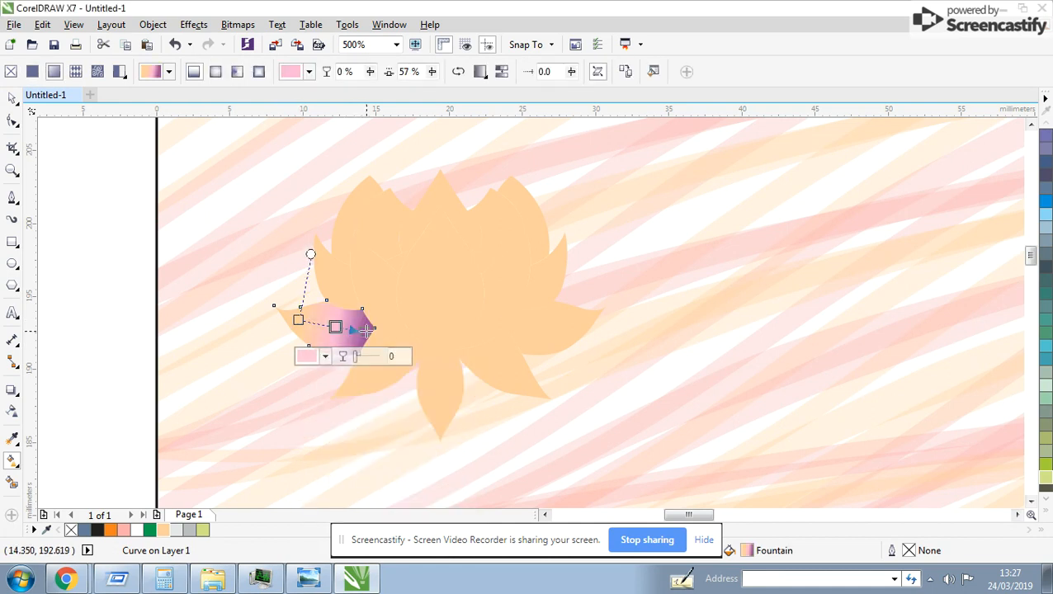
pyautogui.click(326, 356)
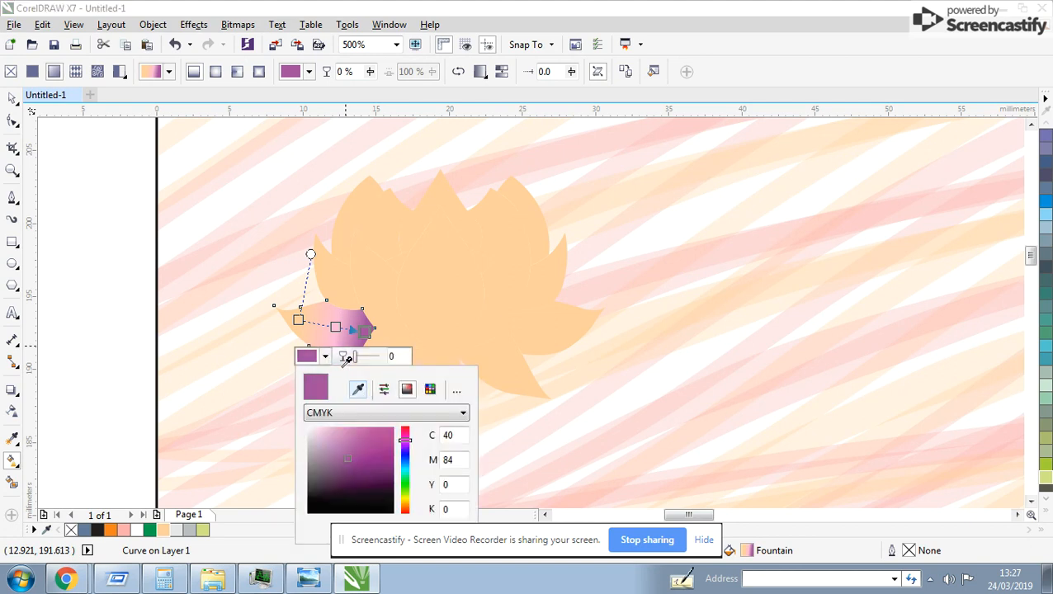
pyautogui.click(358, 388)
pyautogui.click(263, 399)
# Step: Remove the middle pink colour from the petal's fountain fill and move the gradient's start beyond the petal's tip
pyautogui.click(333, 330)
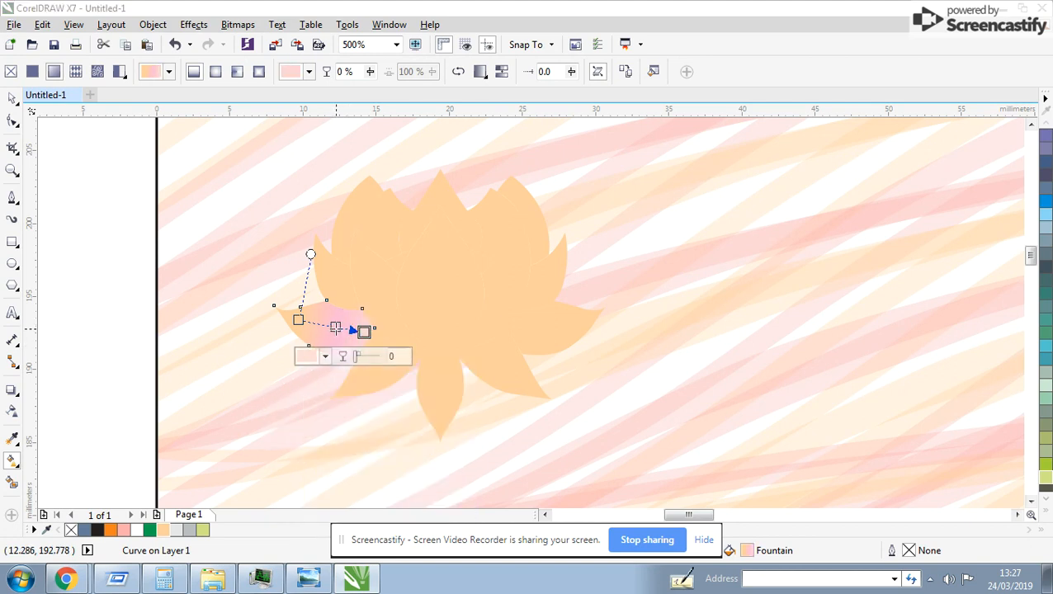
pyautogui.moveTo(336, 329); pyautogui.dragTo(241, 298)
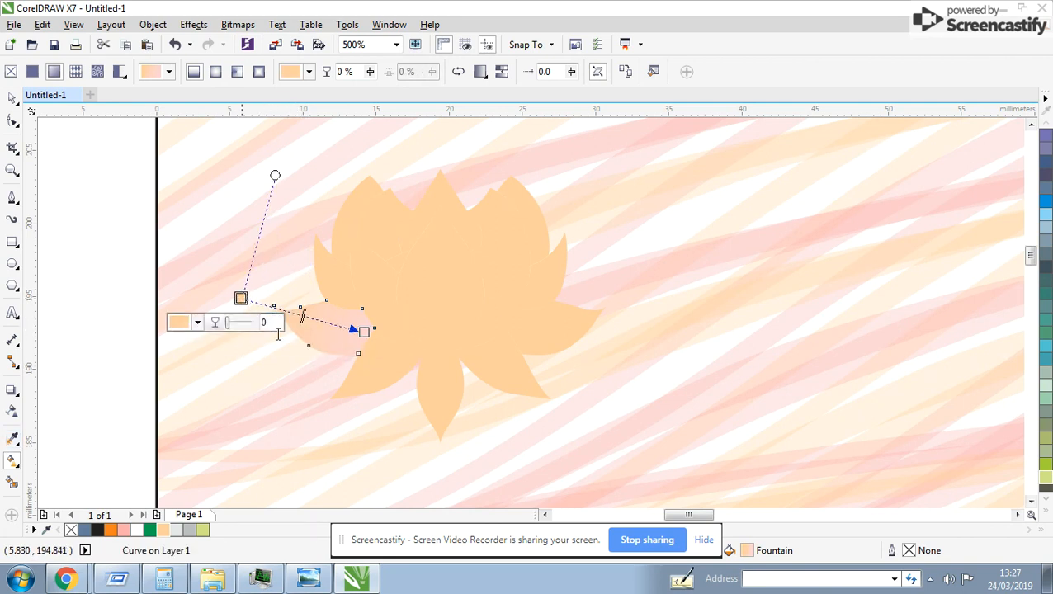
# Step: Copy the far-left petal's sand-to-pink fountain fill to all the other lotus petals and group the 17 petals
pyautogui.click(12, 439)
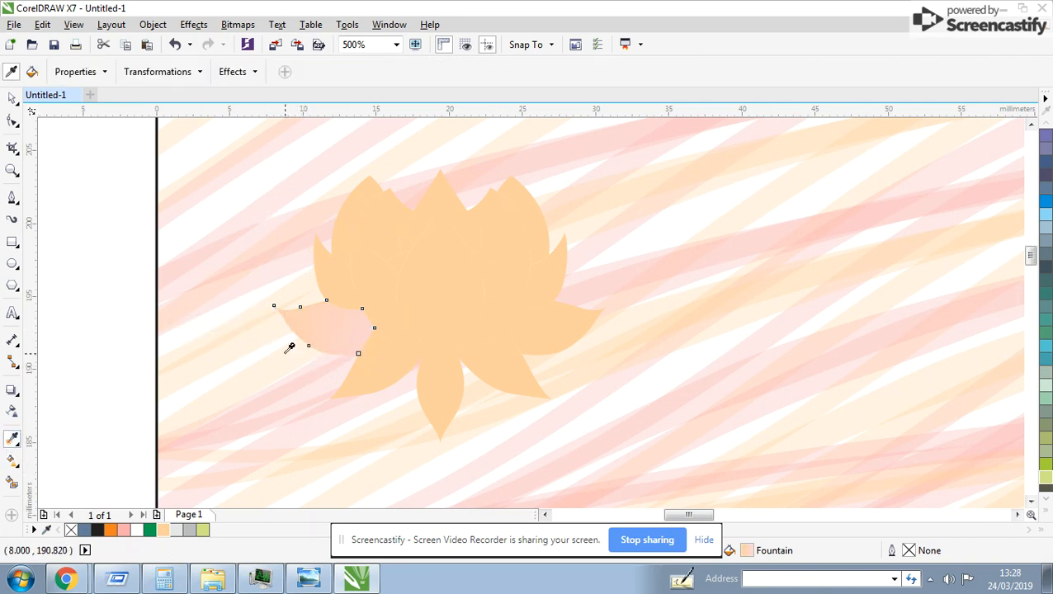
pyautogui.click(12, 100)
pyautogui.click(442, 281)
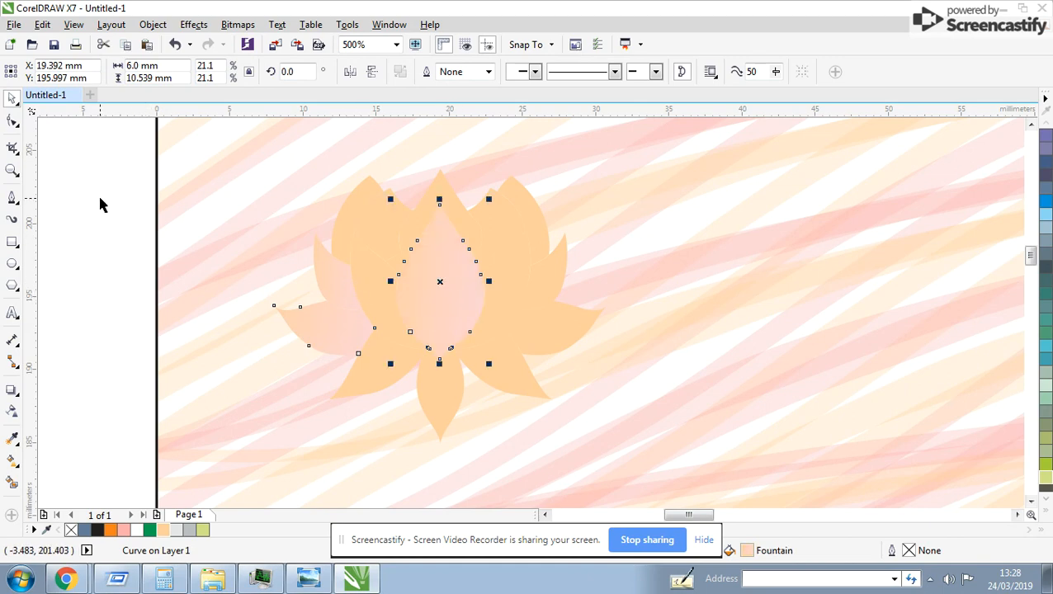
pyautogui.moveTo(89, 151); pyautogui.dragTo(580, 433)
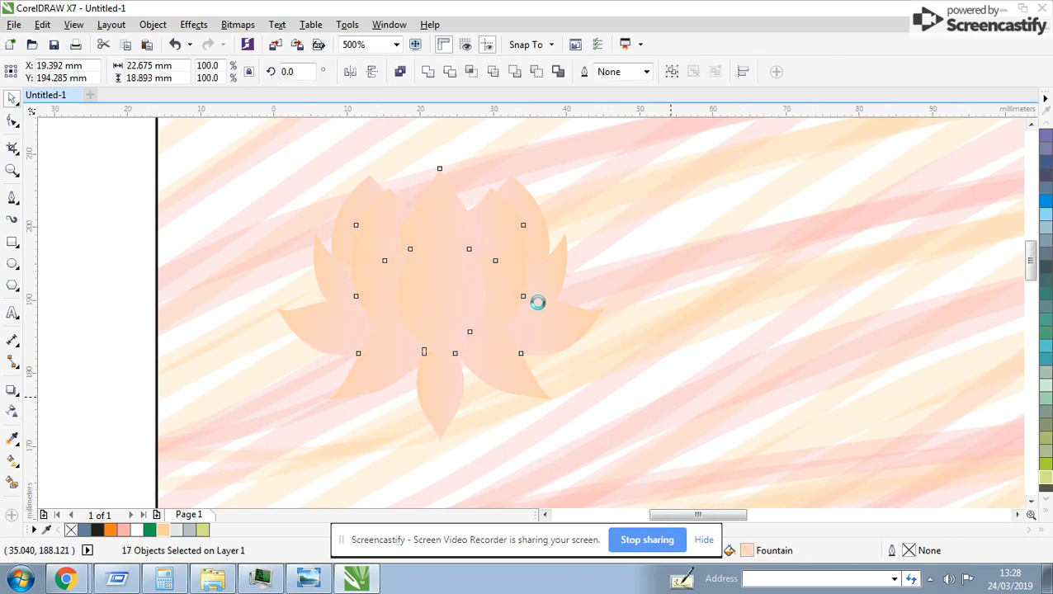
pyautogui.scroll(-1, 538, 302)
pyautogui.hotkey('ctrl', 'g')
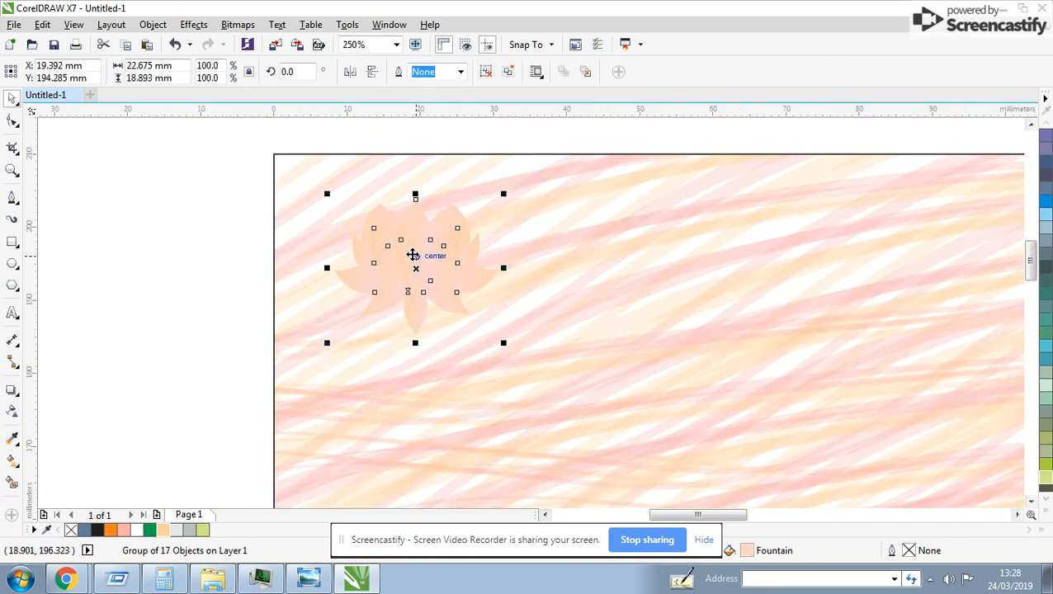
# Step: Change the start colour of the central petal's fountain fill to white and move the gradient's end further out towards the flower's lower right
pyautogui.moveTo(412, 255); pyautogui.dragTo(468, 282)
pyautogui.hotkey('ctrl', 'z')
pyautogui.keyDown('ctrl'); pyautogui.click(413, 253); pyautogui.keyUp('ctrl')
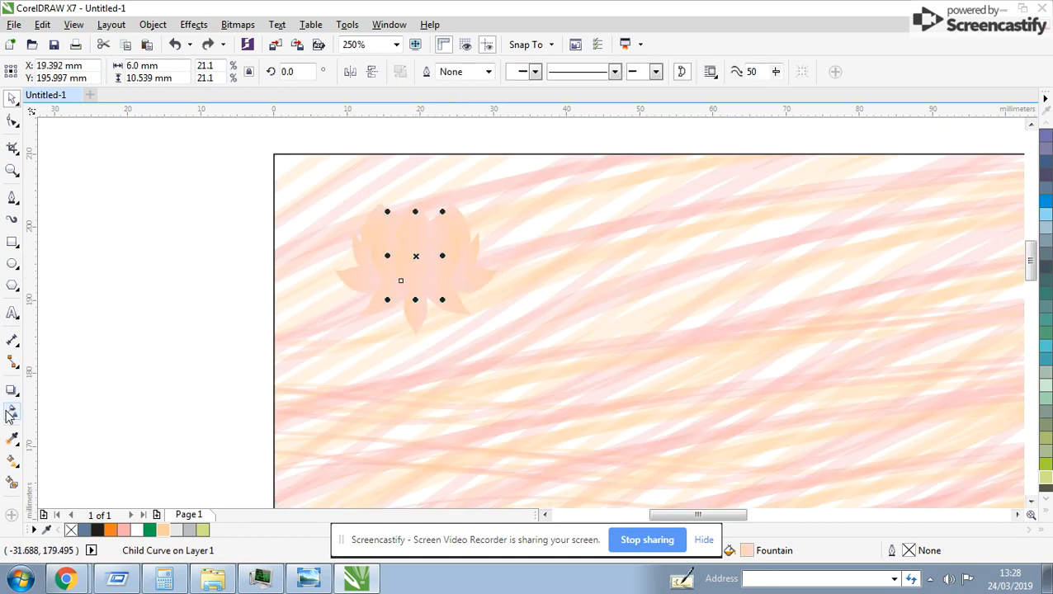
pyautogui.click(15, 462)
pyautogui.click(379, 215)
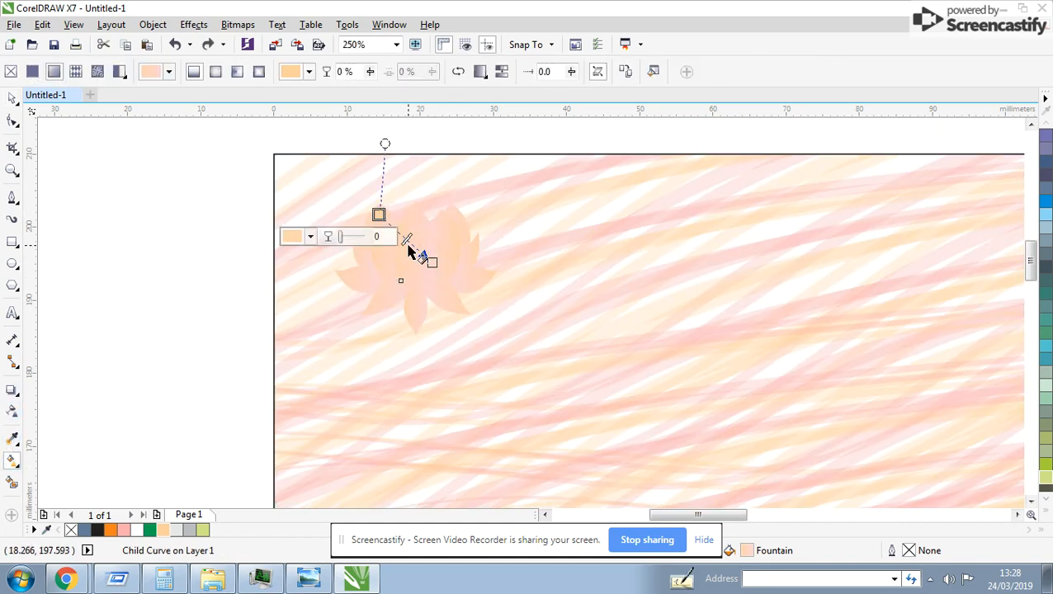
pyautogui.click(311, 236)
pyautogui.click(244, 268)
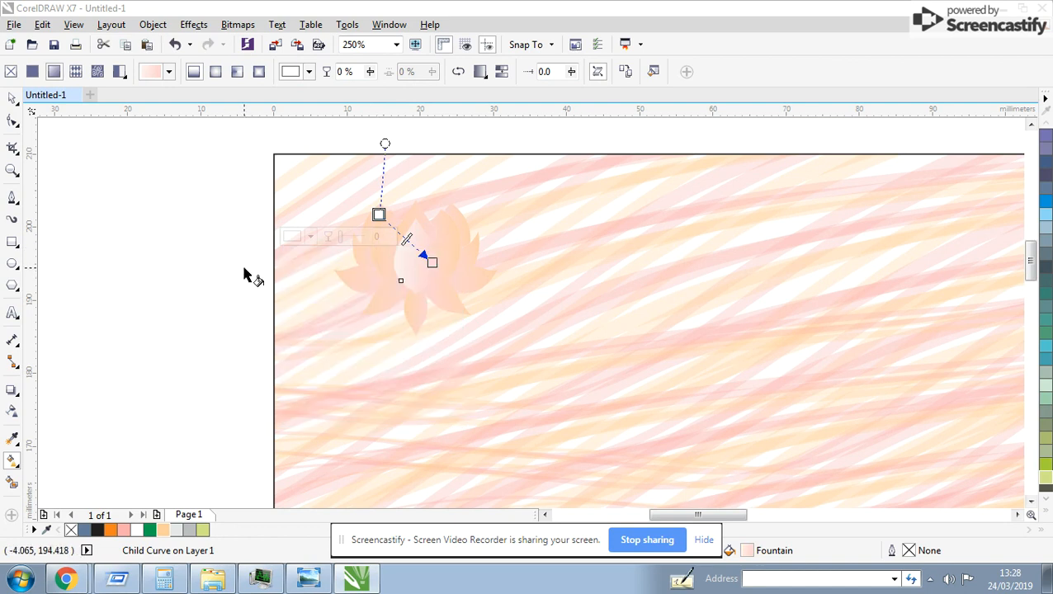
pyautogui.moveTo(432, 262); pyautogui.dragTo(469, 292)
pyautogui.hotkey('ctrl', 'z')
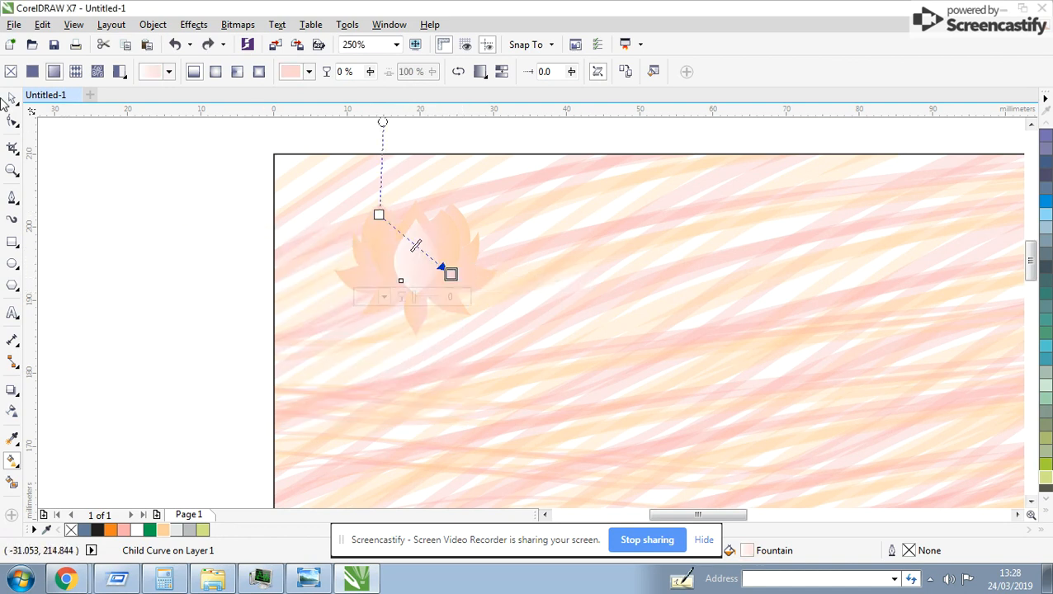
# Step: Place a copy of the lotus group diagonally below and to the right of the original and scale the copy to 77.1%
pyautogui.click(10, 98)
pyautogui.click(519, 277)
pyautogui.click(415, 252)
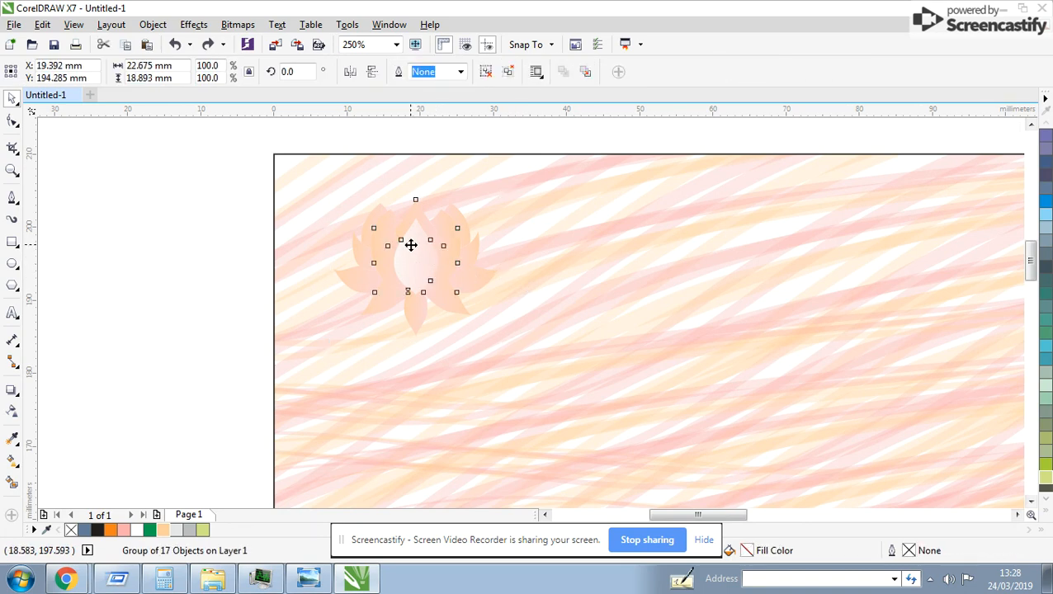
pyautogui.moveTo(411, 245); pyautogui.dragTo(611, 377)
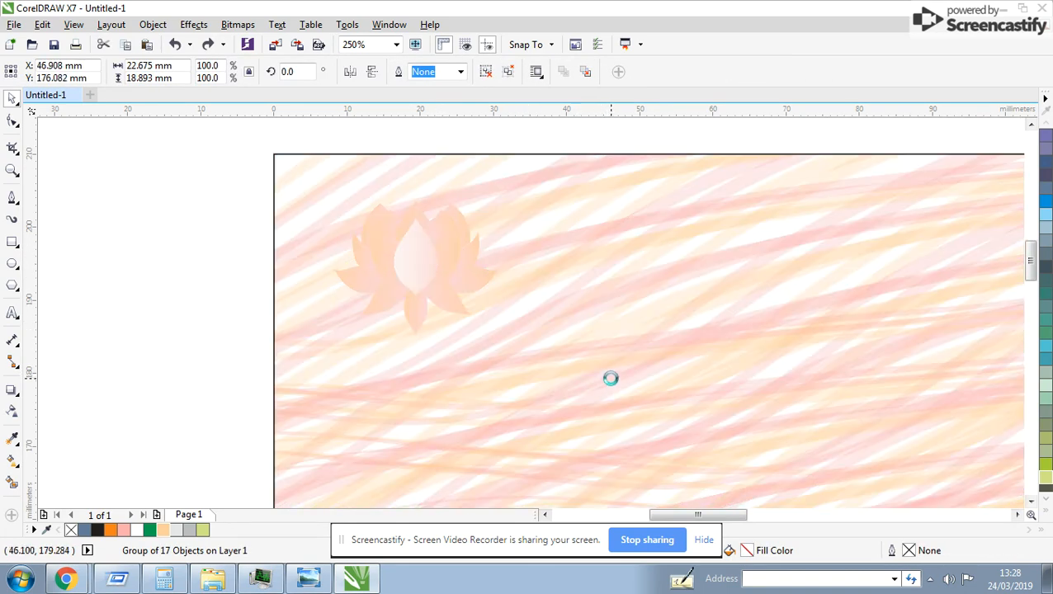
pyautogui.moveTo(531, 329); pyautogui.dragTo(547, 343)
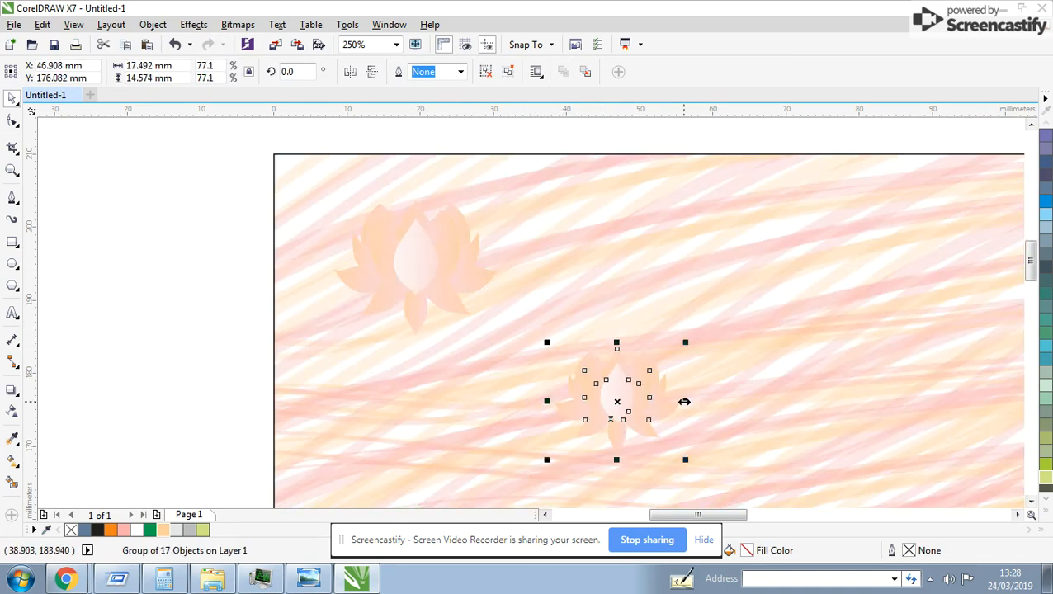
# Step: Group the large and small lotus and repeat the pair across the top of the page, making six pairs about 53 mm apart
pyautogui.scroll(-2, 446, 265)
pyautogui.keyDown('shift'); pyautogui.click(414, 246); pyautogui.keyUp('shift')
pyautogui.hotkey('ctrl', 'g')
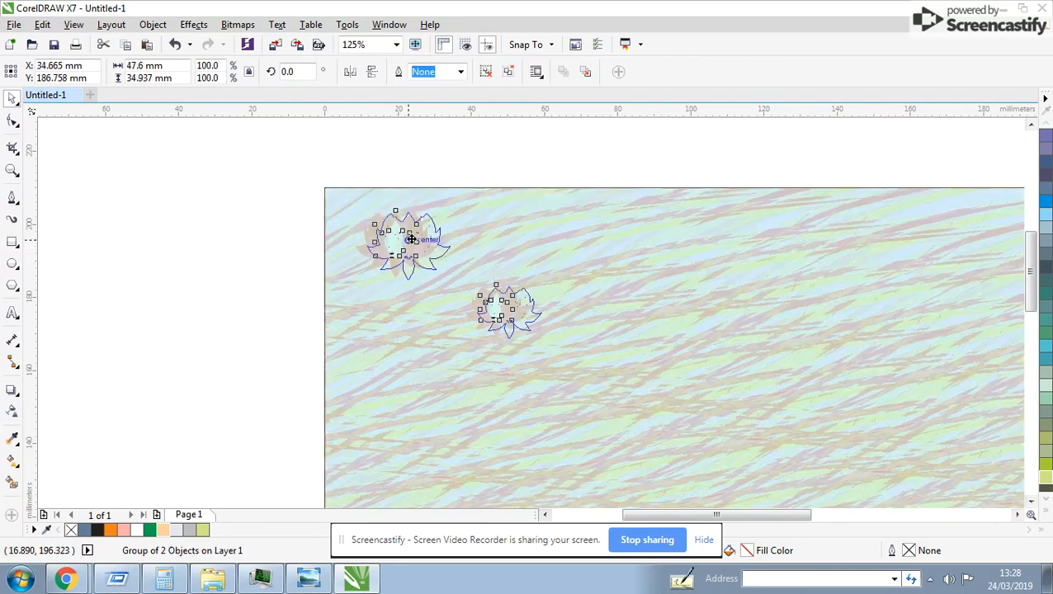
pyautogui.moveTo(411, 239); pyautogui.dragTo(593, 256)
pyautogui.scroll(-2, 533, 313)
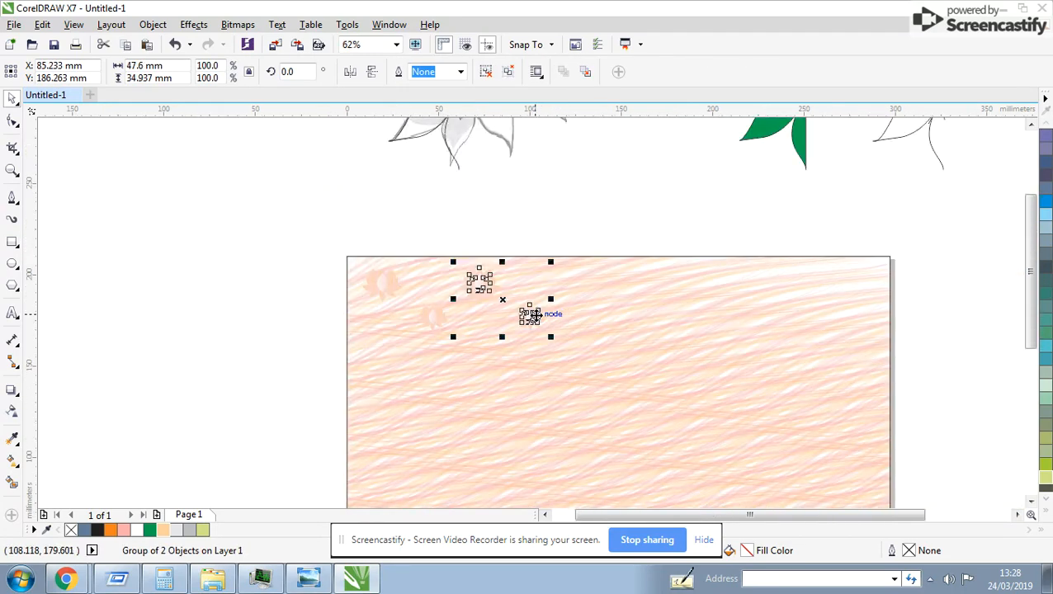
pyautogui.hotkey('ctrl', 'r')
pyautogui.hotkey('ctrl', 'r')
pyautogui.hotkey('ctrl', 'r')
pyautogui.hotkey('ctrl', 'r')
# Step: Group the six lotus pairs and repeat the row down the page about 40.5 mm apart, making five rows
pyautogui.moveTo(281, 237); pyautogui.dragTo(1017, 390)
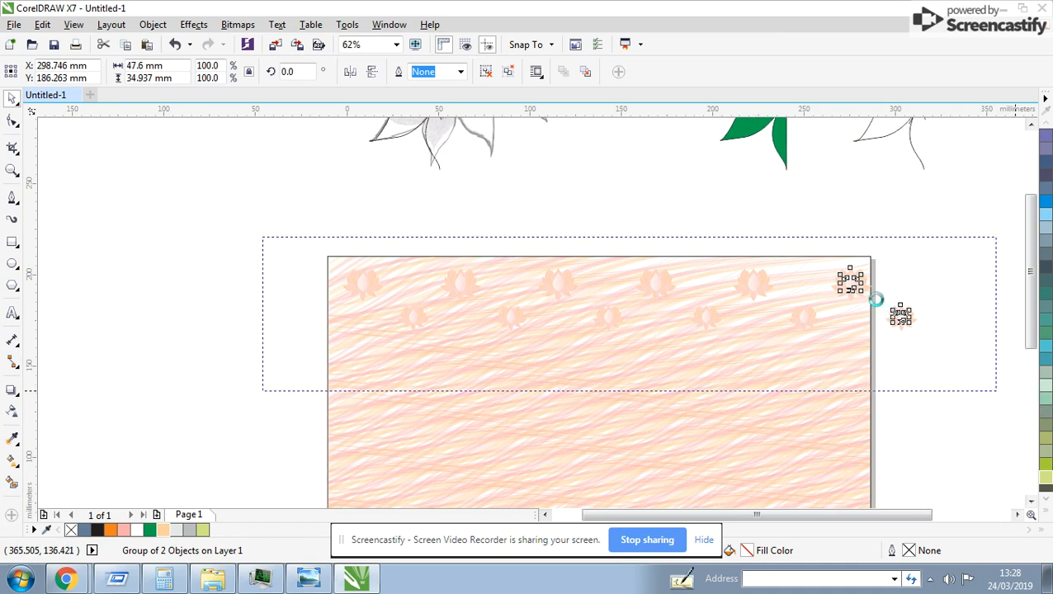
pyautogui.hotkey('ctrl', 'g')
pyautogui.moveTo(858, 281); pyautogui.dragTo(840, 394)
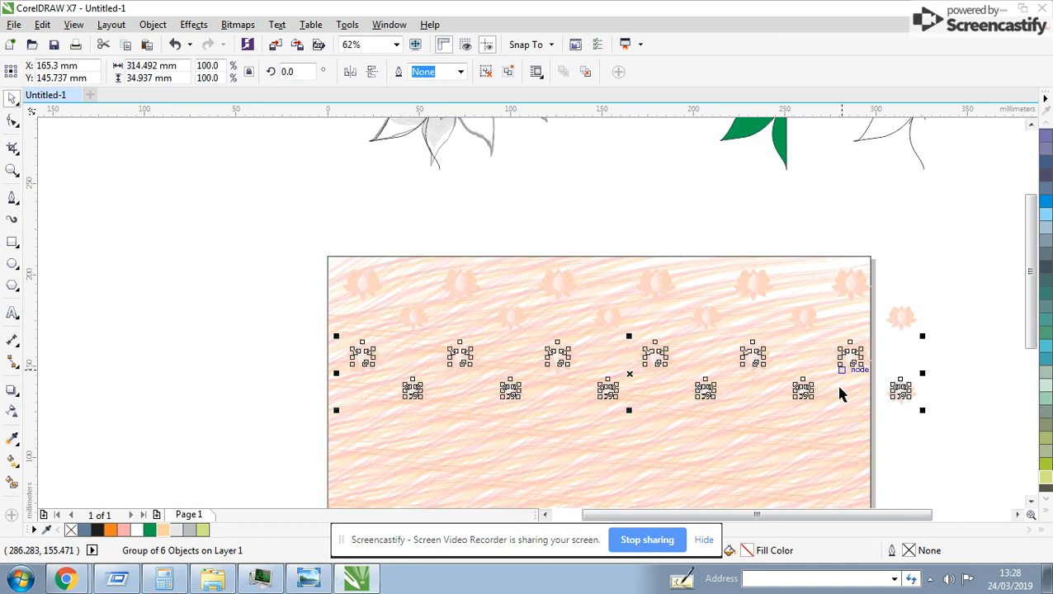
pyautogui.scroll(-1, 840, 391)
pyautogui.hotkey('ctrl', 'r')
pyautogui.hotkey('ctrl', 'r')
pyautogui.hotkey('ctrl', 'r')
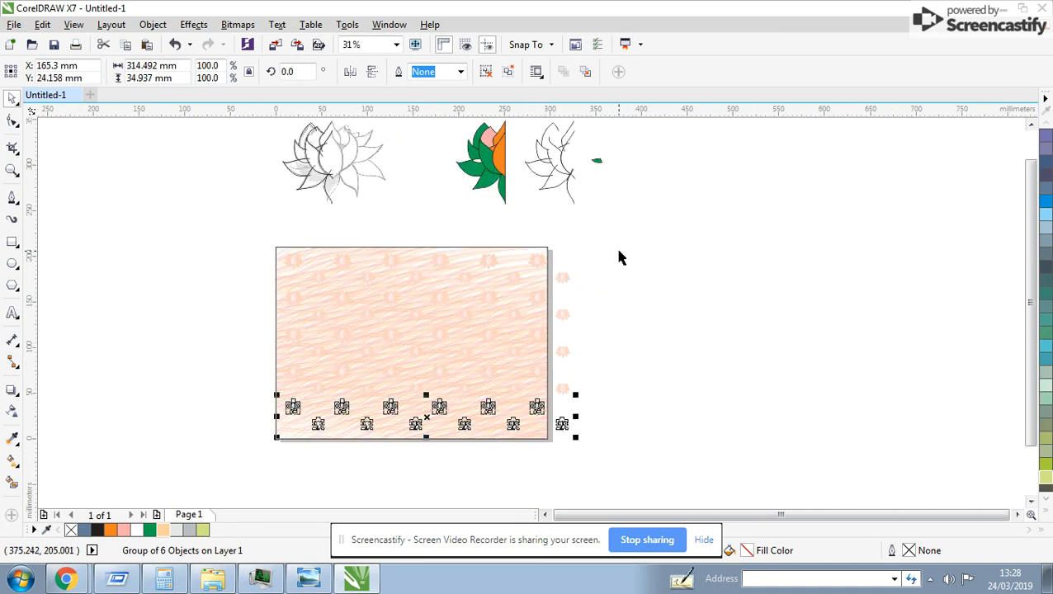
# Step: Group the five lotus rows and scale the pattern from its upper-left corner to 88.2% so its width fits the page
pyautogui.moveTo(619, 251); pyautogui.dragTo(157, 477)
pyautogui.hotkey('ctrl', 'g')
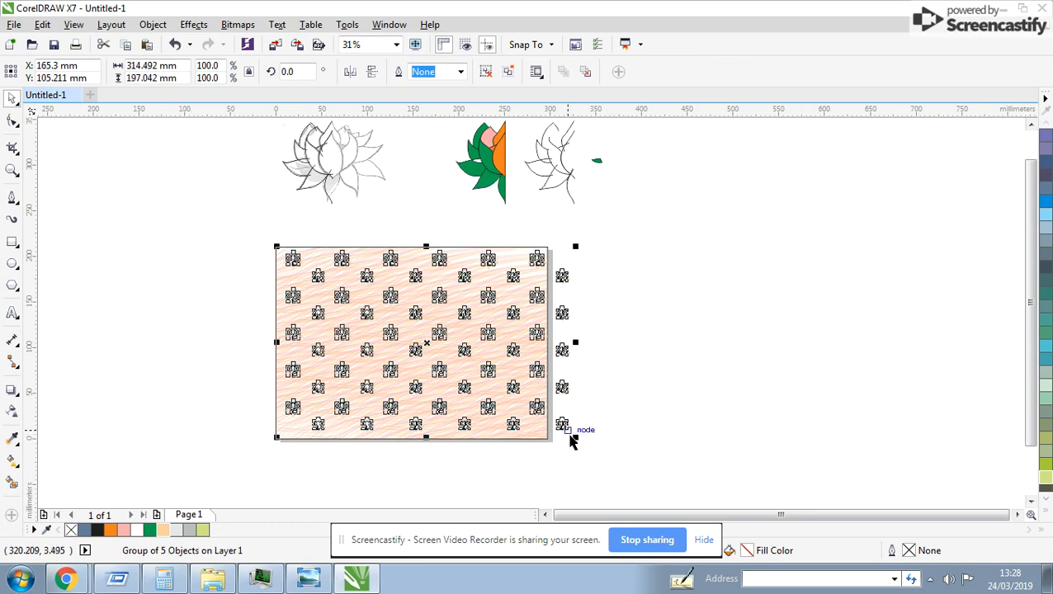
pyautogui.moveTo(573, 437); pyautogui.dragTo(538, 439)
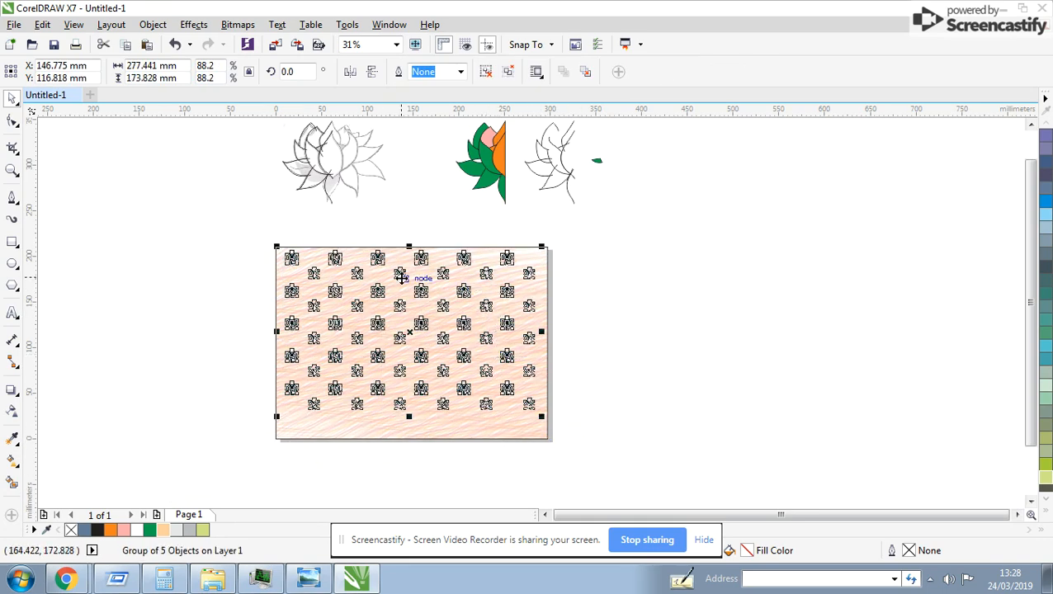
pyautogui.press('z')
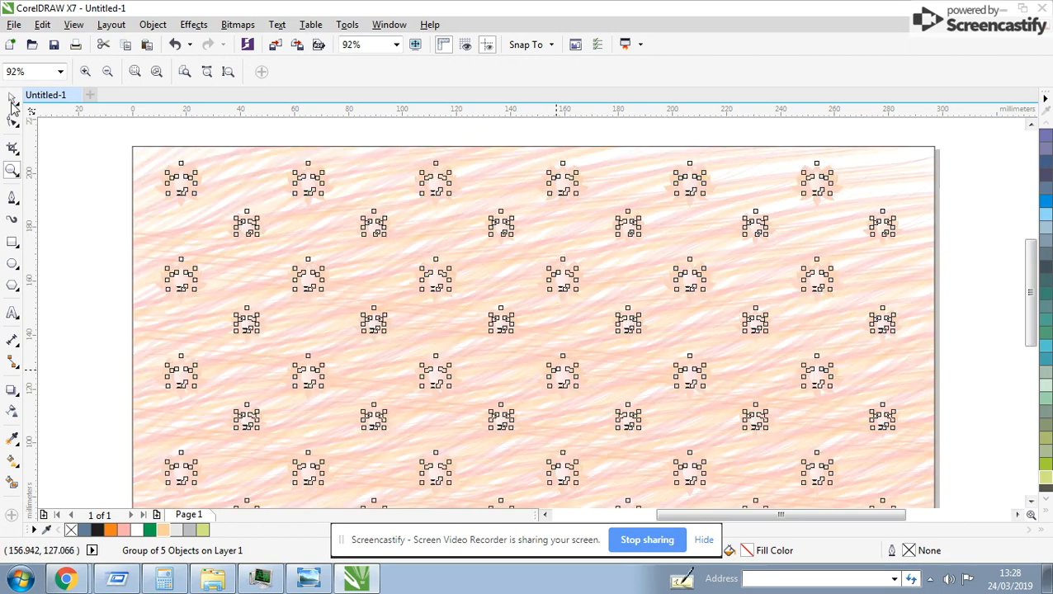
pyautogui.click(12, 99)
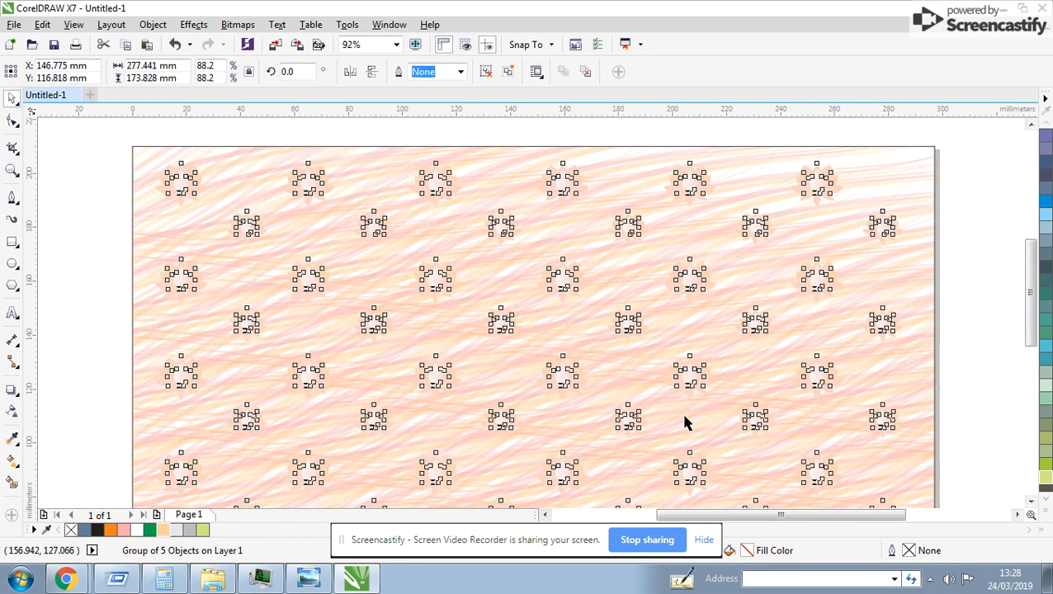